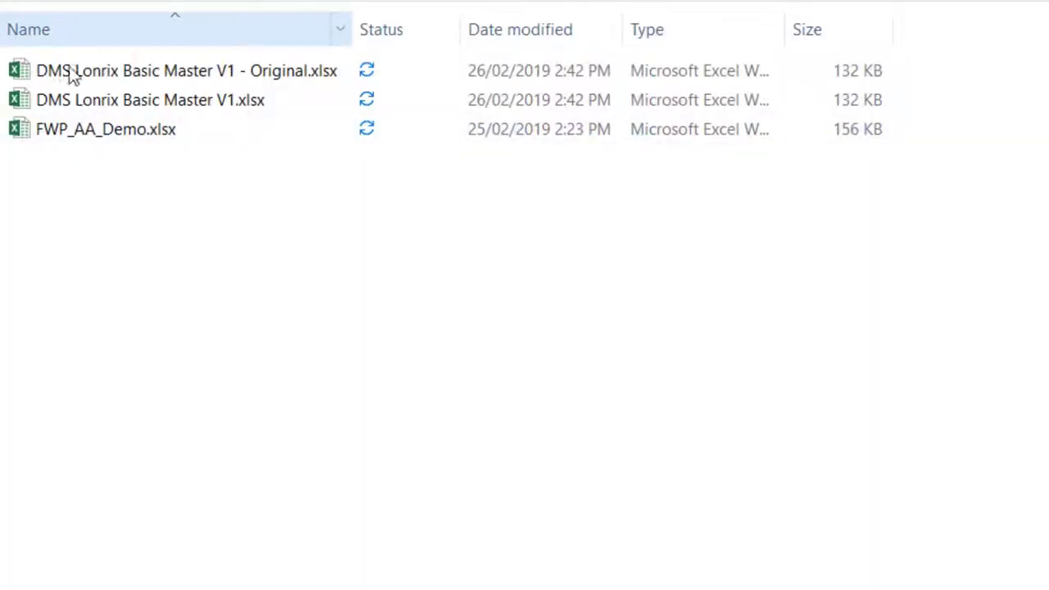
- Open DMS Lonrix Basic Master V1.xlsx from File Explorer so its Parameters sheet shows in Excel
mouse_move(134, 111)
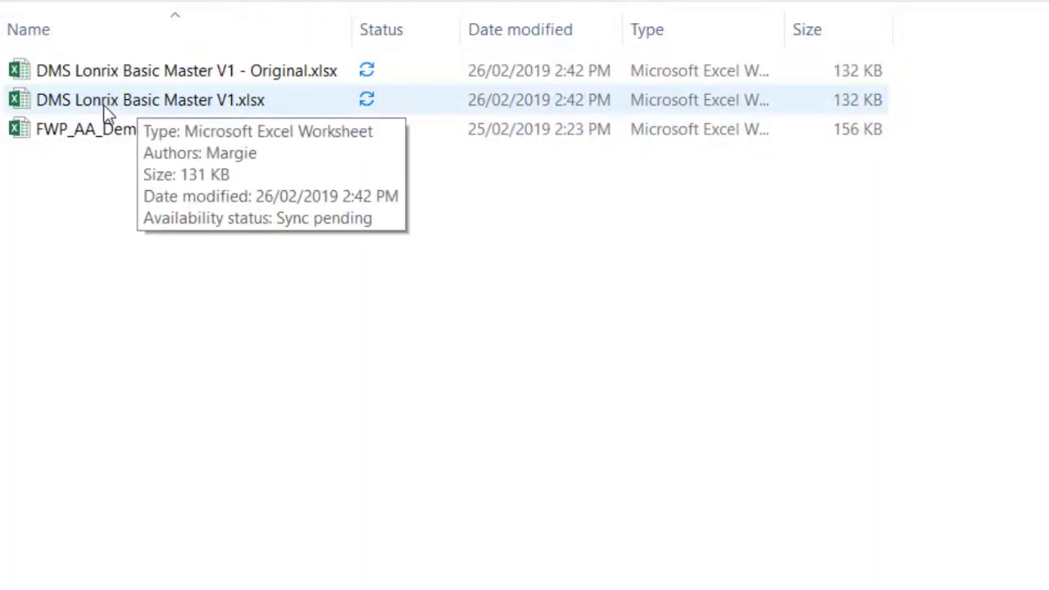
double_click(132, 104)
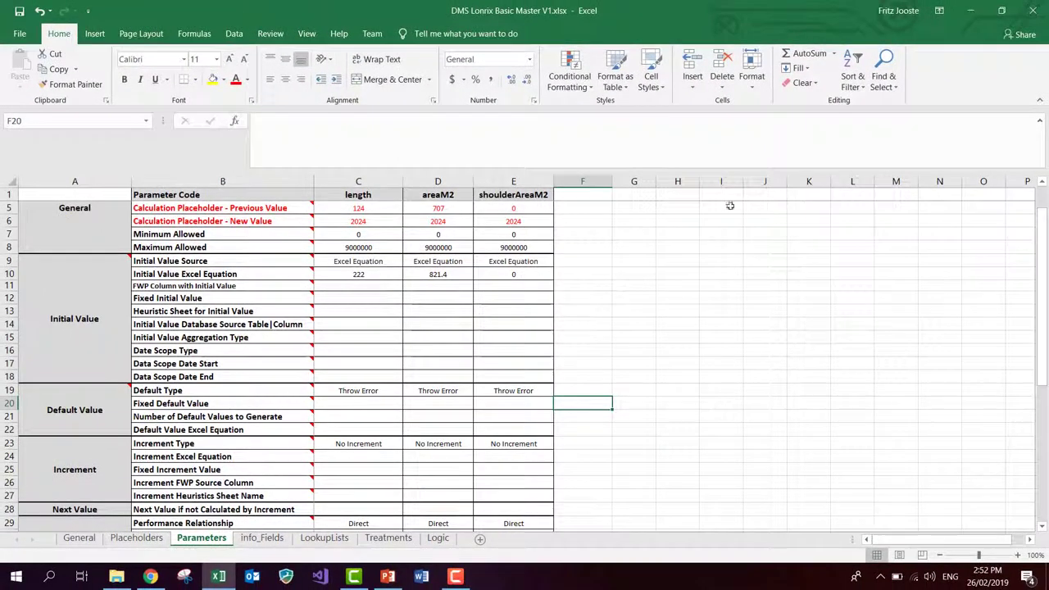
left_click(701, 236)
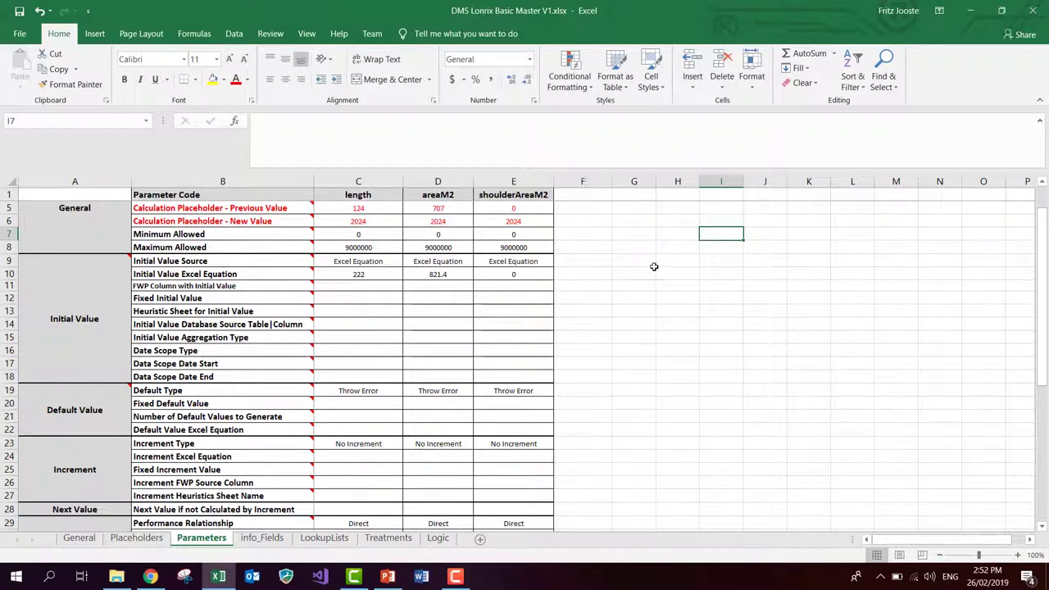
scroll(654, 266, "down", 1)
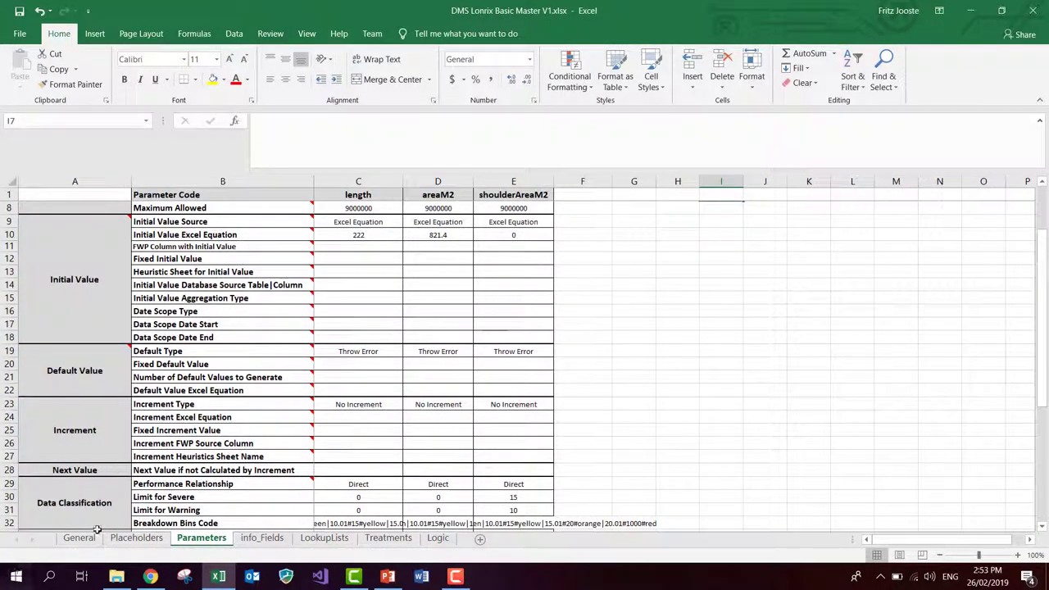
left_click(75, 543)
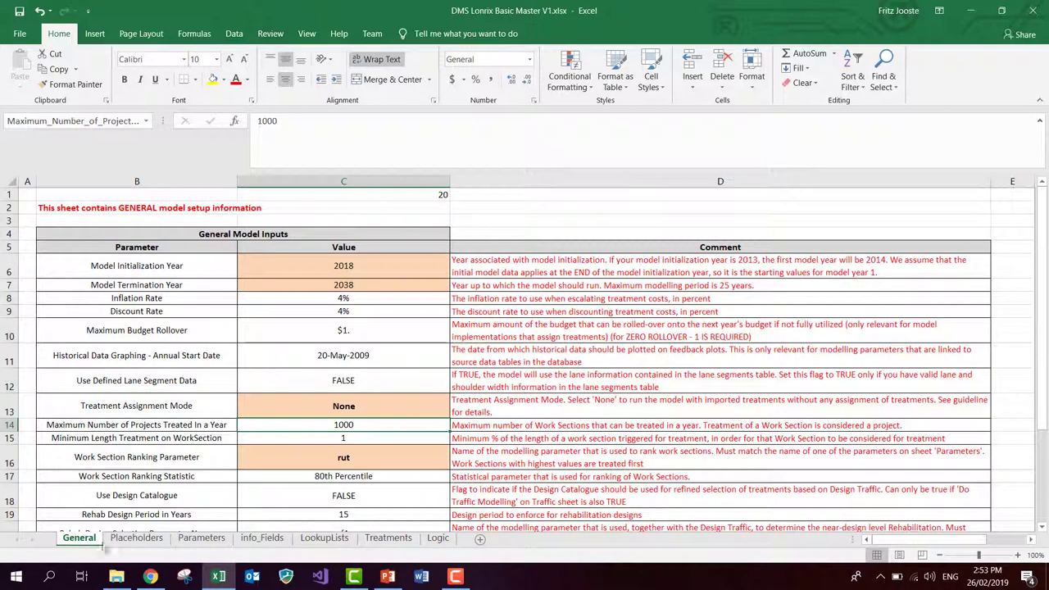
left_click(136, 542)
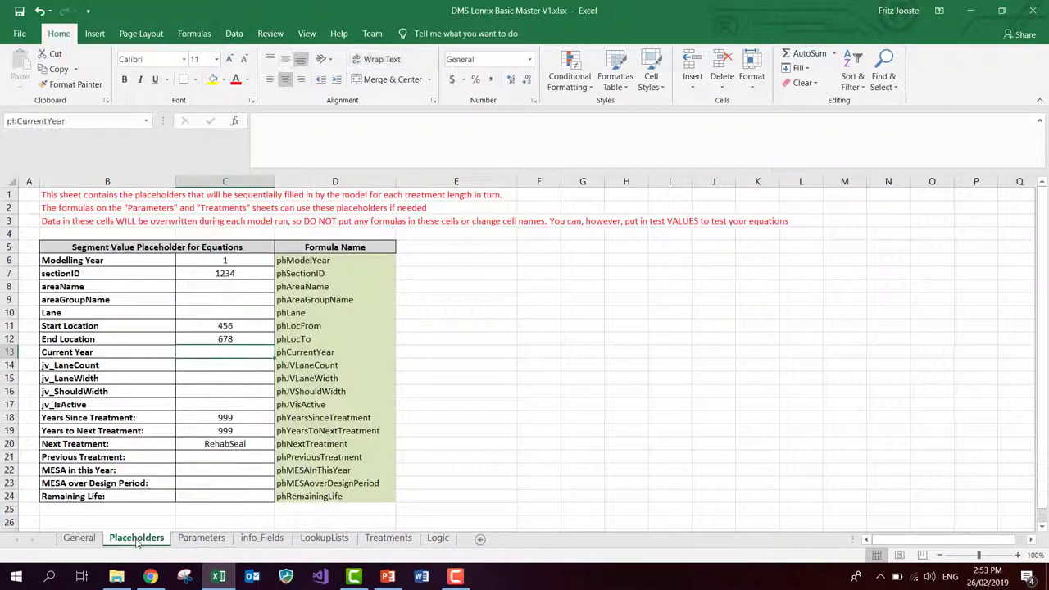
left_click(201, 538)
left_click(261, 539)
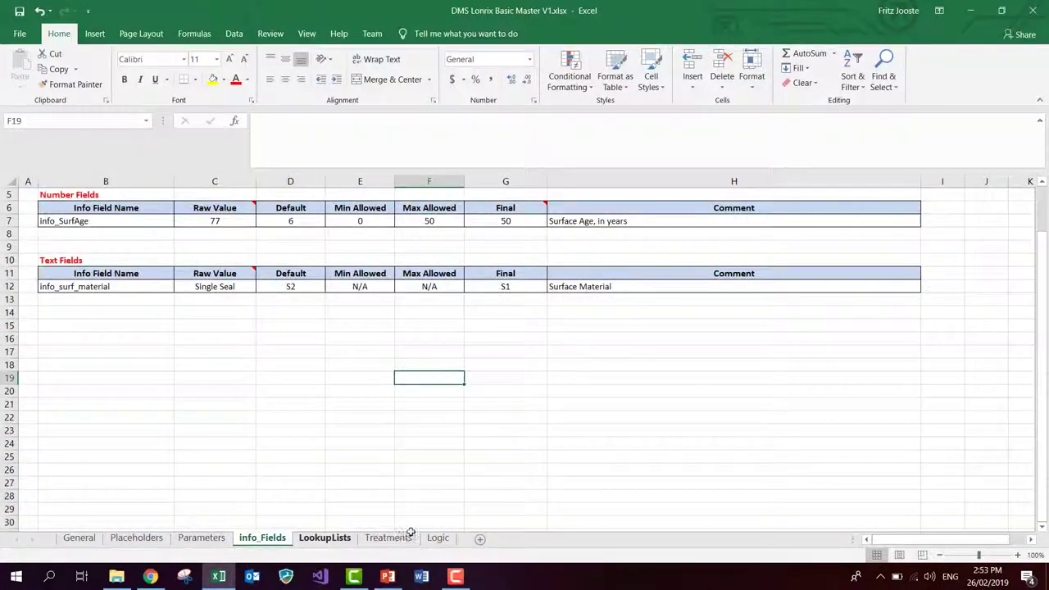
left_click(218, 543)
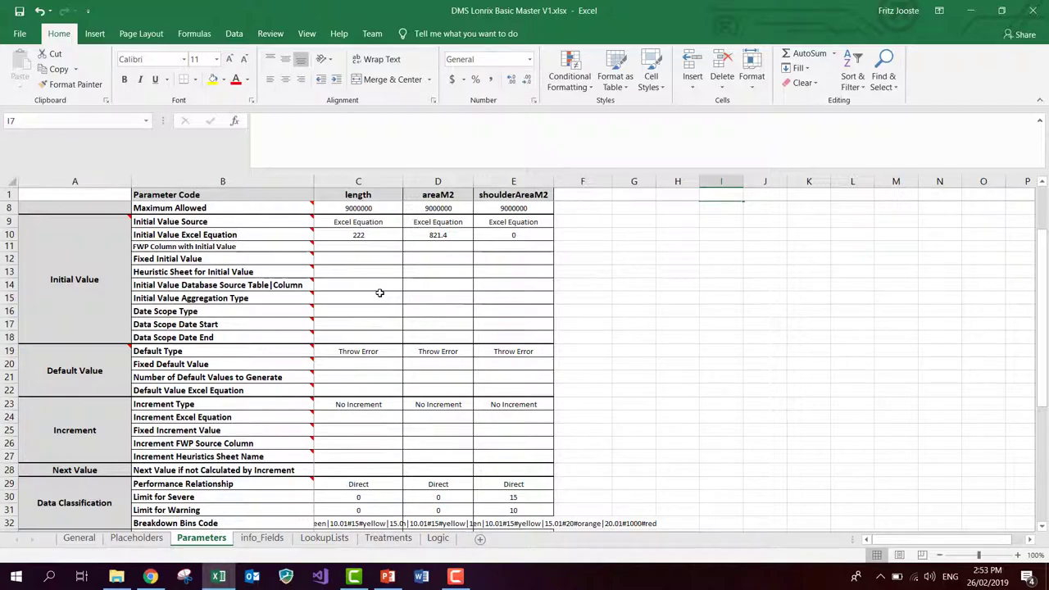
left_click(722, 336)
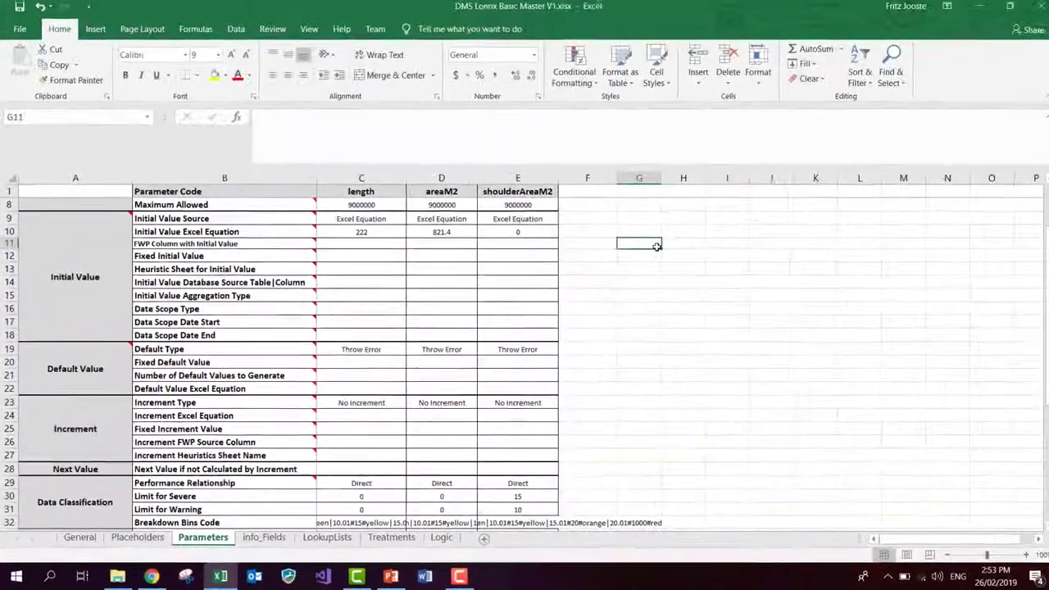
left_click(650, 247)
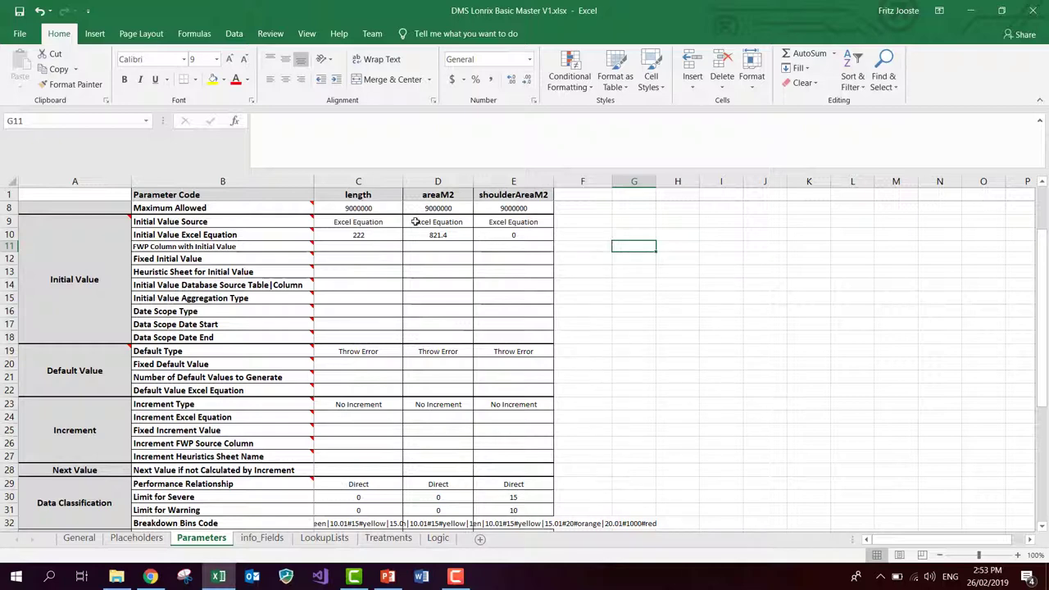
left_click(352, 181)
left_click_drag(424, 181, 501, 178)
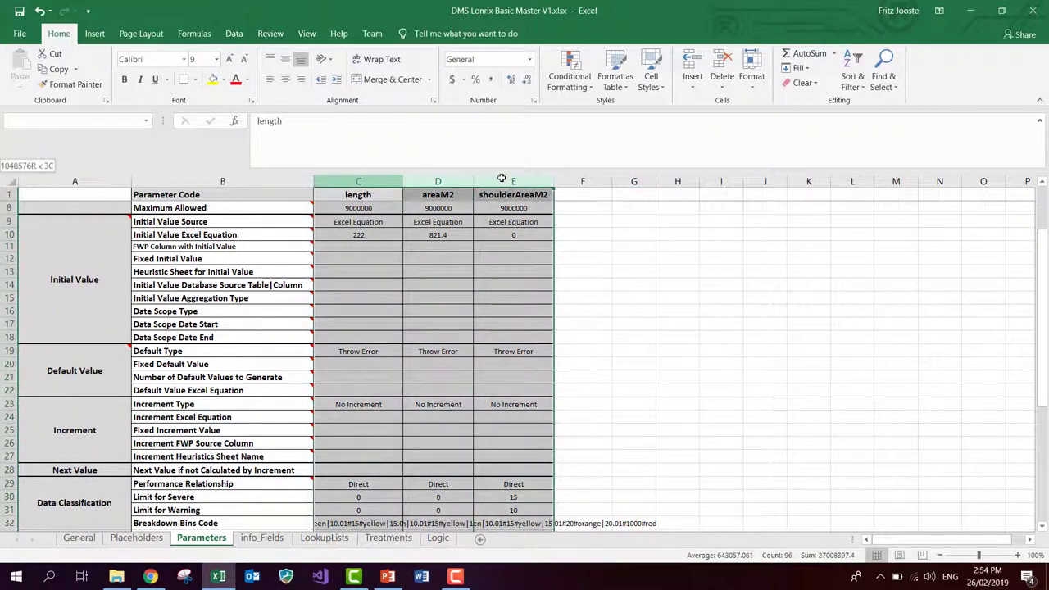
left_click(358, 196)
left_click(458, 194)
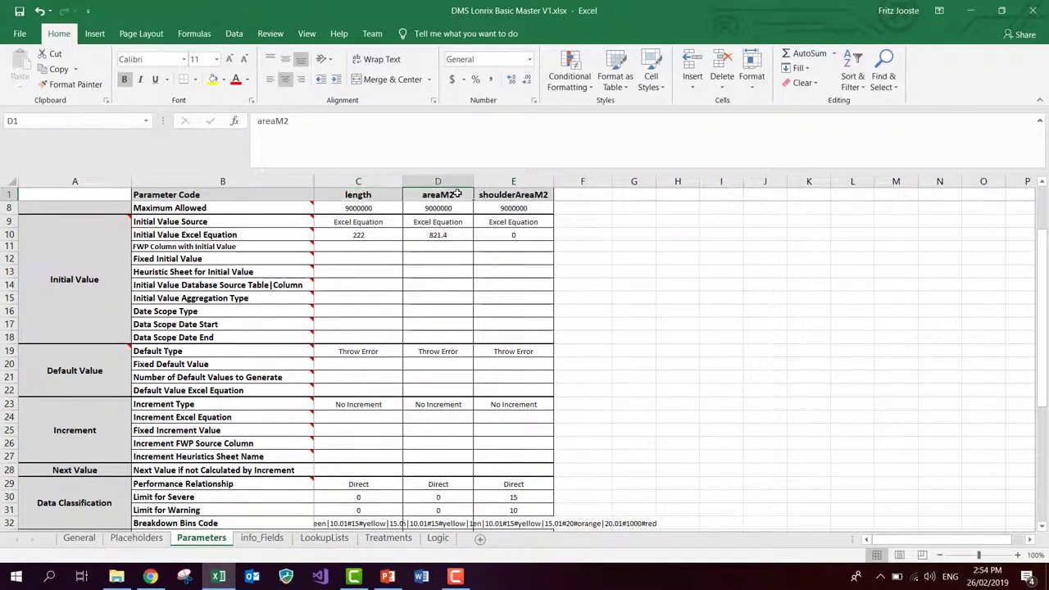
left_click(510, 196)
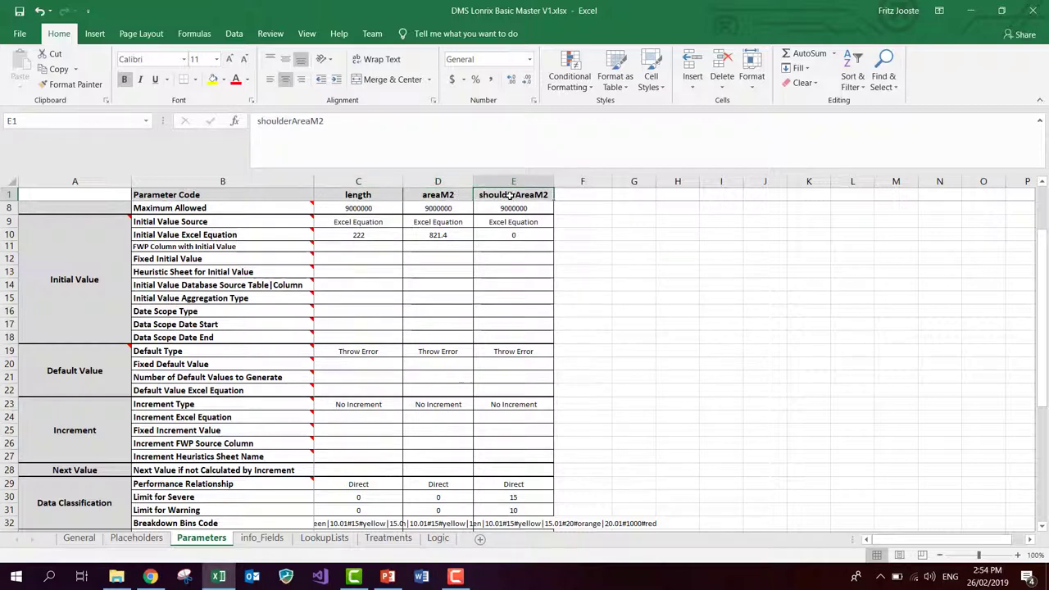
left_click(600, 208)
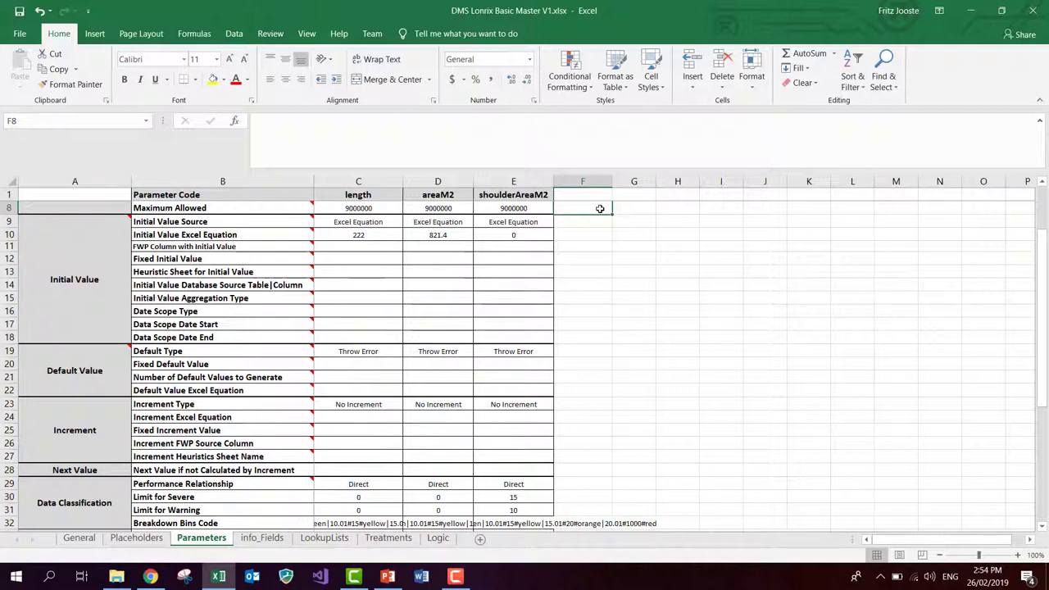
left_click_drag(359, 180, 513, 180)
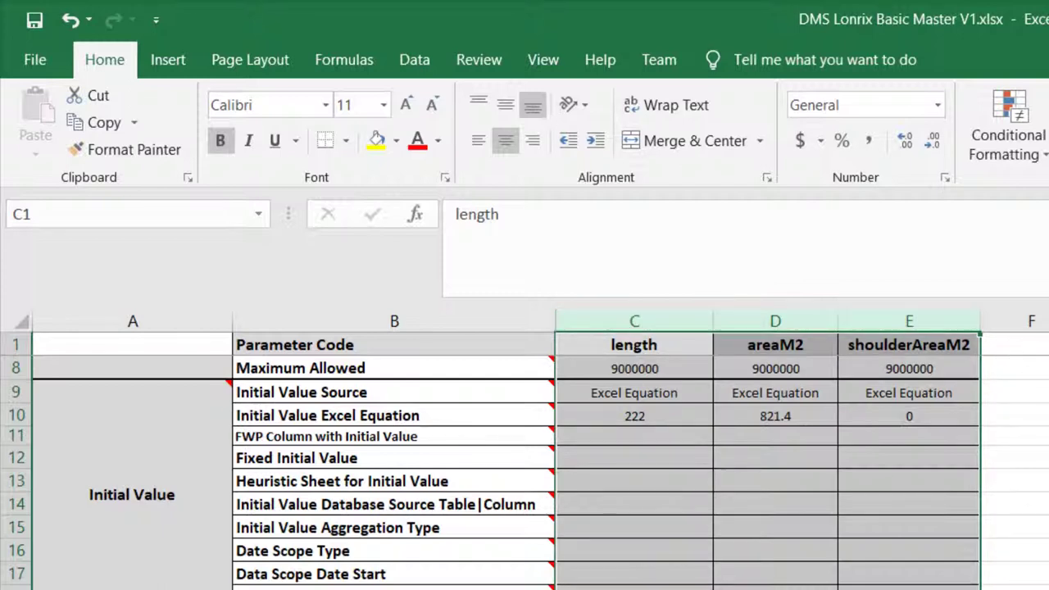
left_click(1008, 416)
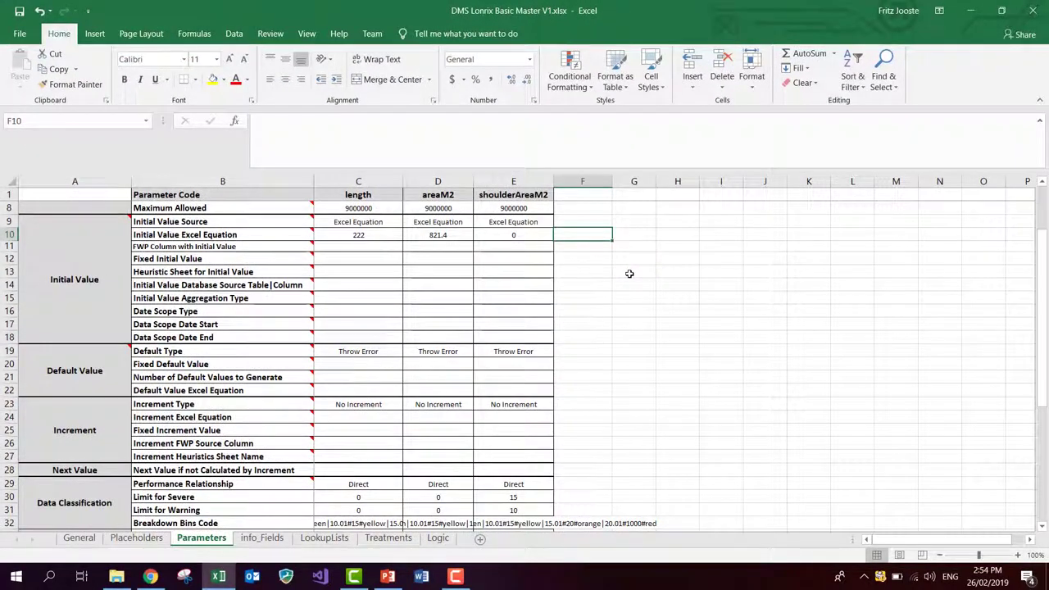
scroll(630, 274, "up", 2)
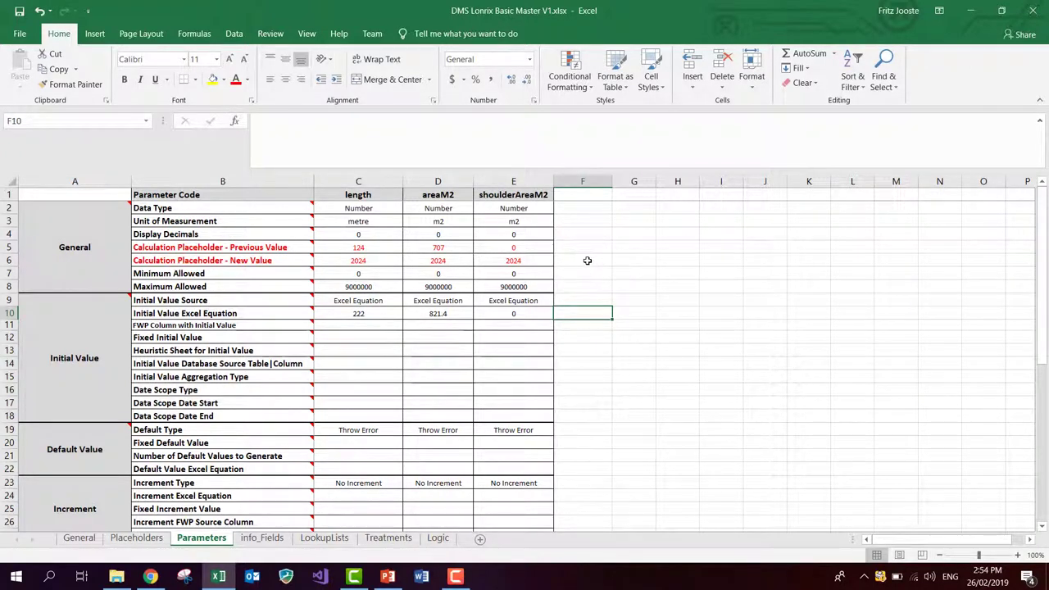
left_click(508, 179)
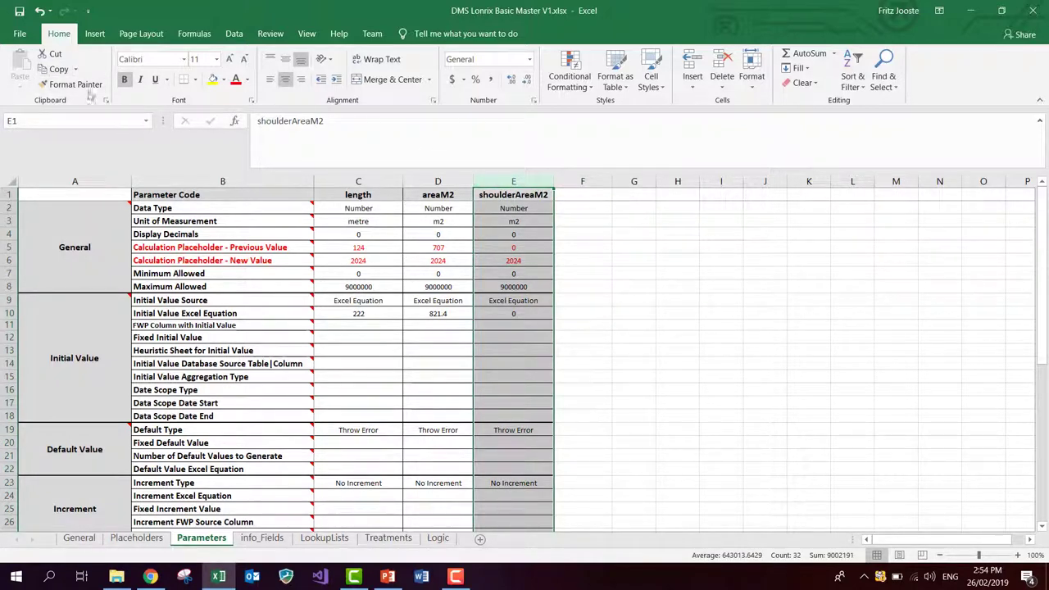
- Copy the shoulderAreaM2 column E and paste it into column F
left_click(55, 69)
left_click(574, 193)
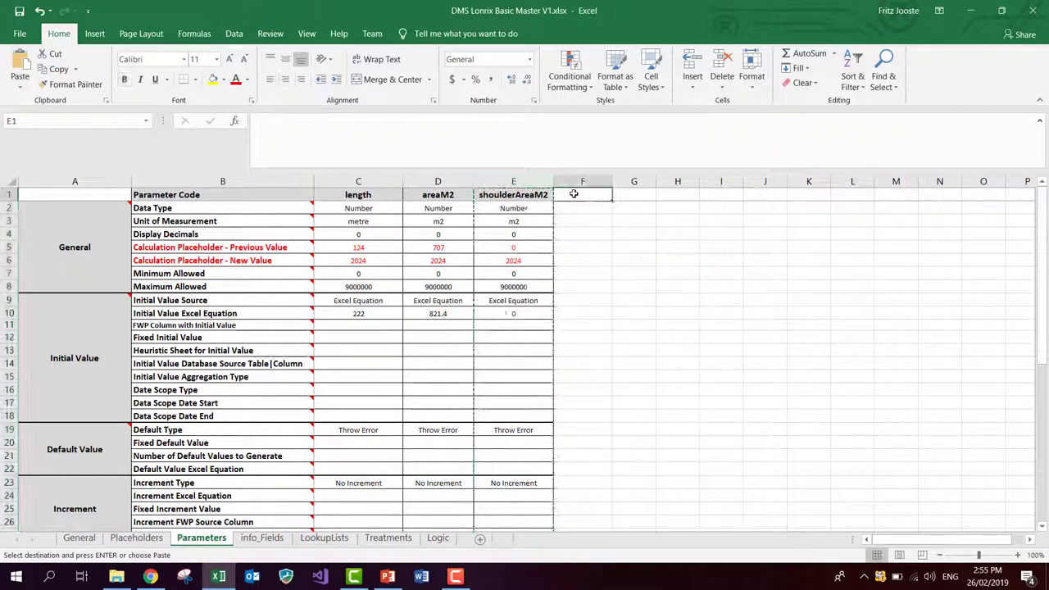
left_click(21, 64)
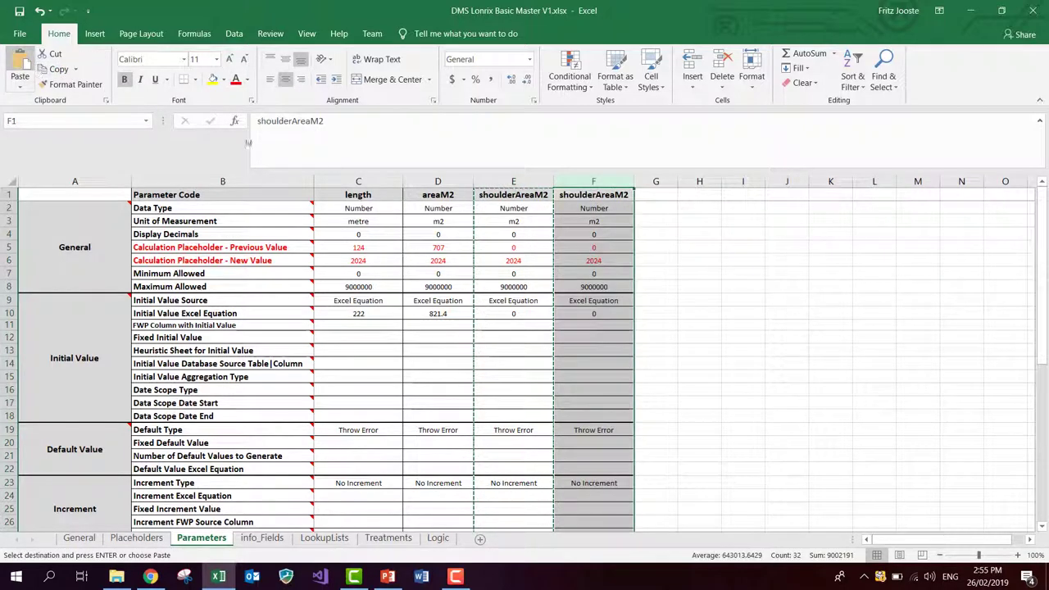
- Review the parameter code row C to N and the duplicated F1 code and data type
left_click(346, 196)
left_click_drag(434, 195, 975, 190)
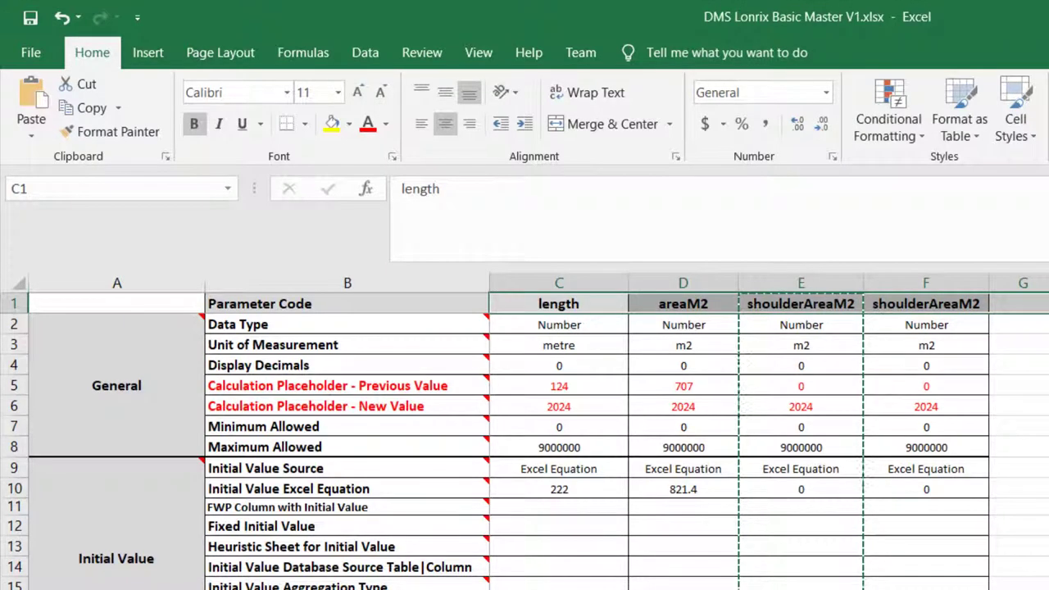
left_click(1047, 447)
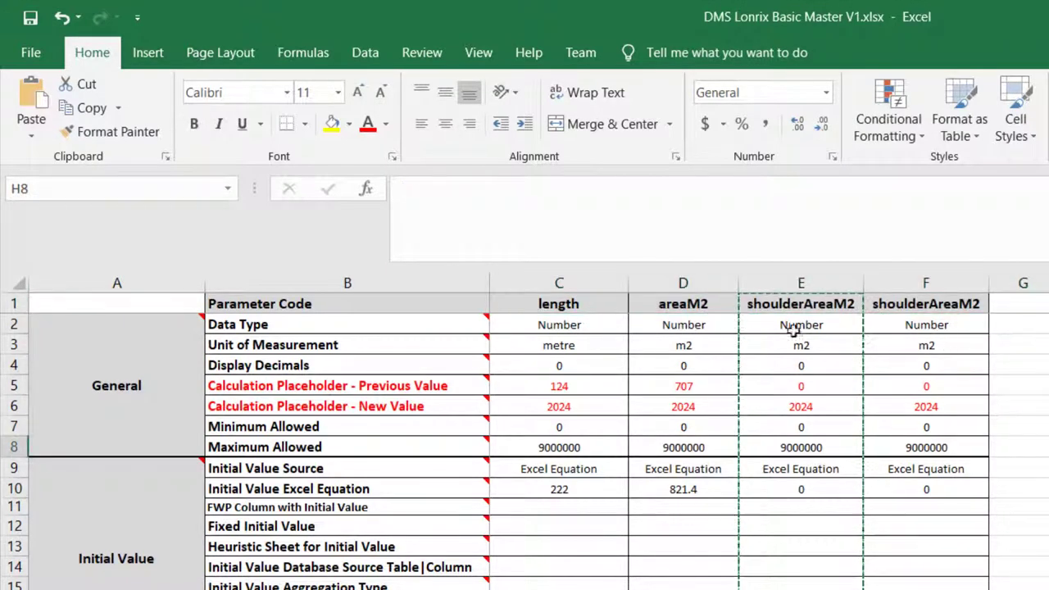
left_click(907, 304)
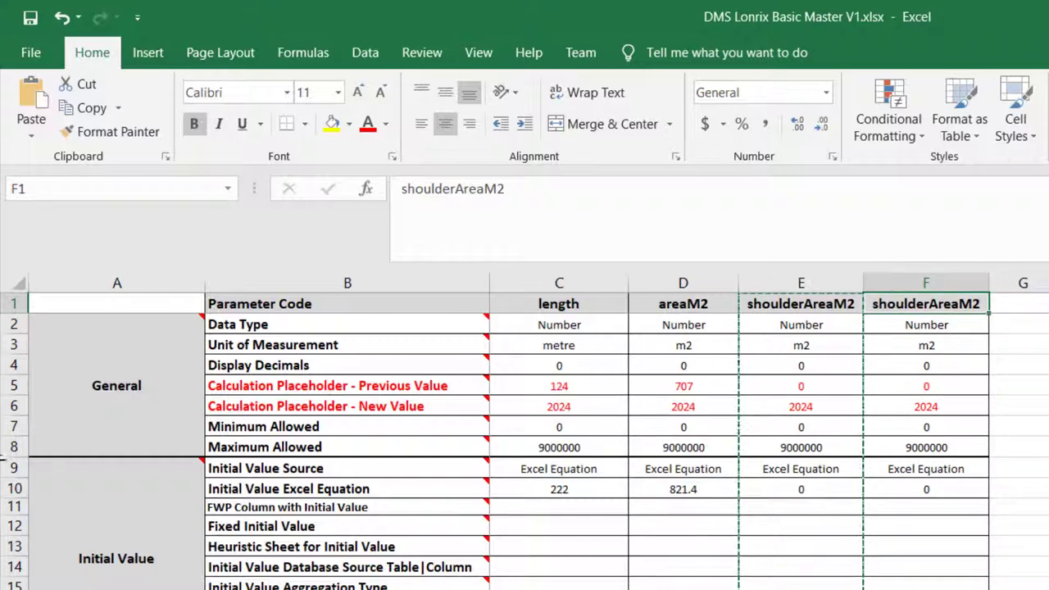
left_click(933, 326)
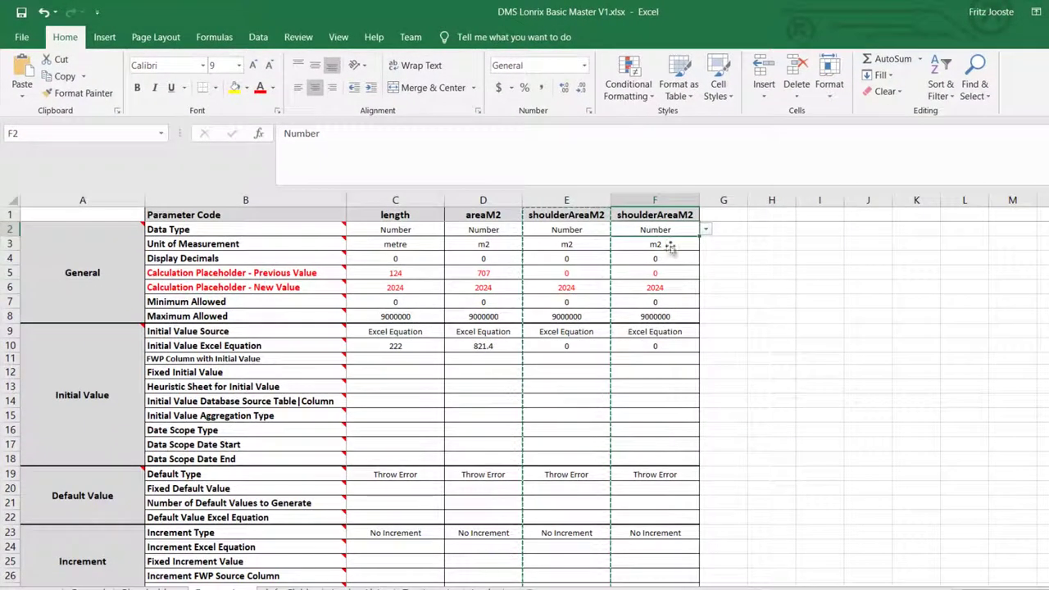
key("Down")
key("Down")
key("Down")
key("Down")
key("Down")
key("Down")
key("Down")
left_click(88, 275)
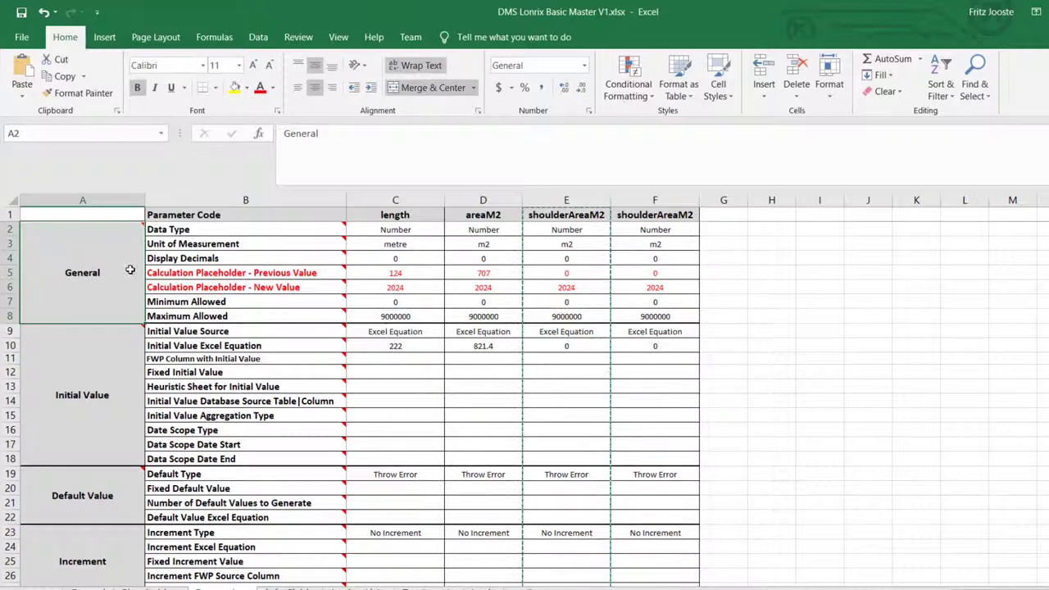
mouse_move(74, 276)
left_click(79, 413)
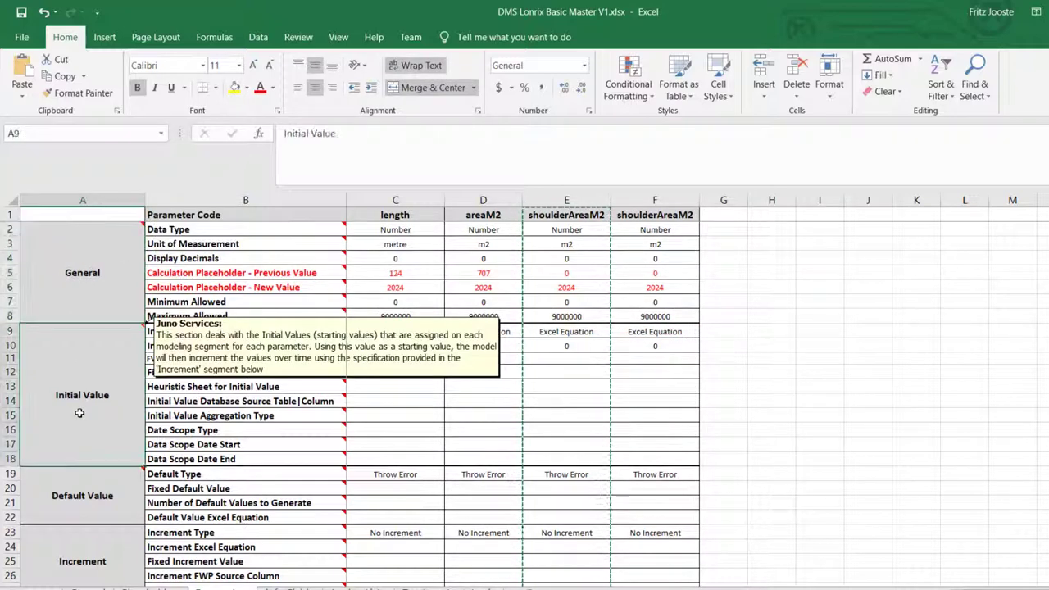
left_click(76, 506)
scroll(77, 507, "down", 2)
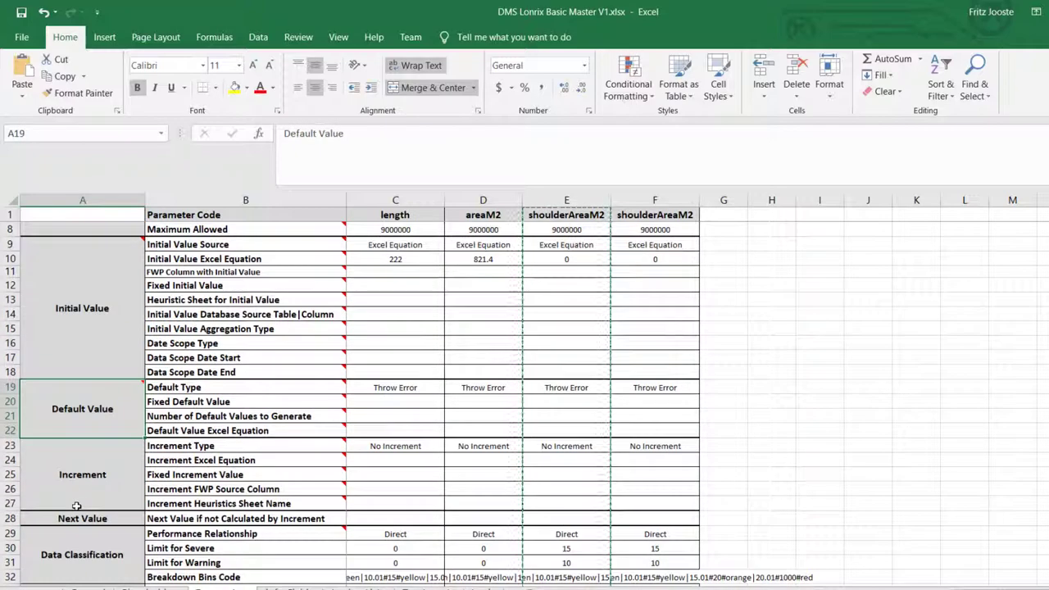
left_click(69, 469)
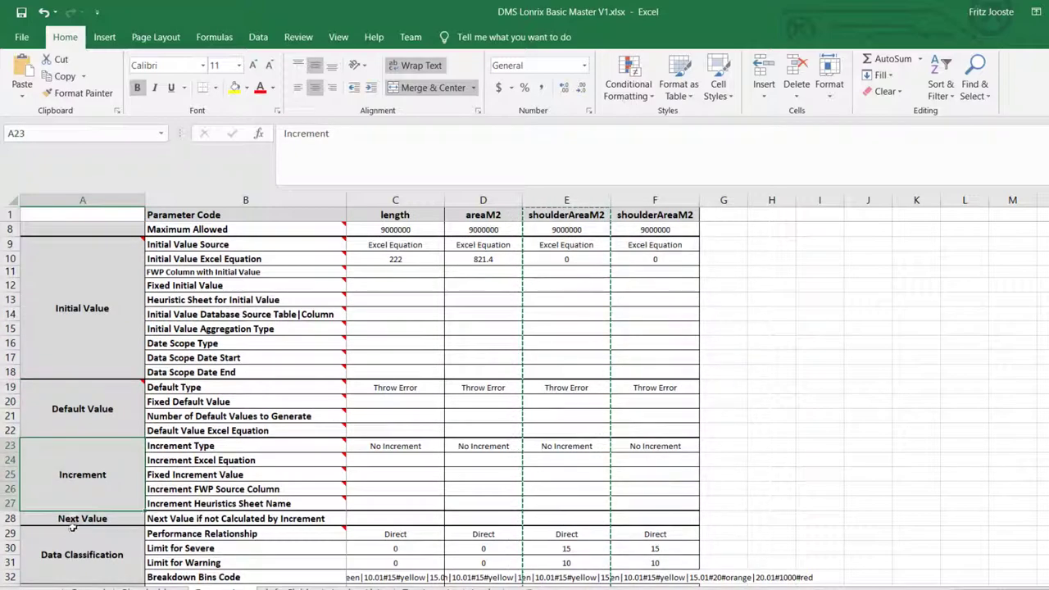
left_click(71, 520)
left_click(73, 569)
scroll(72, 566, "down", 3)
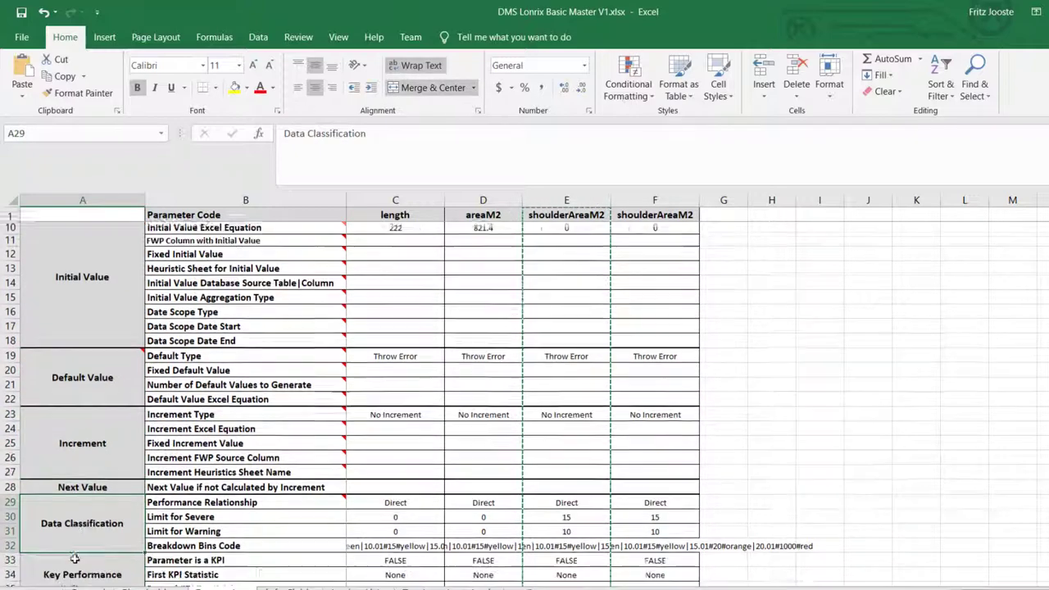
left_click(73, 492)
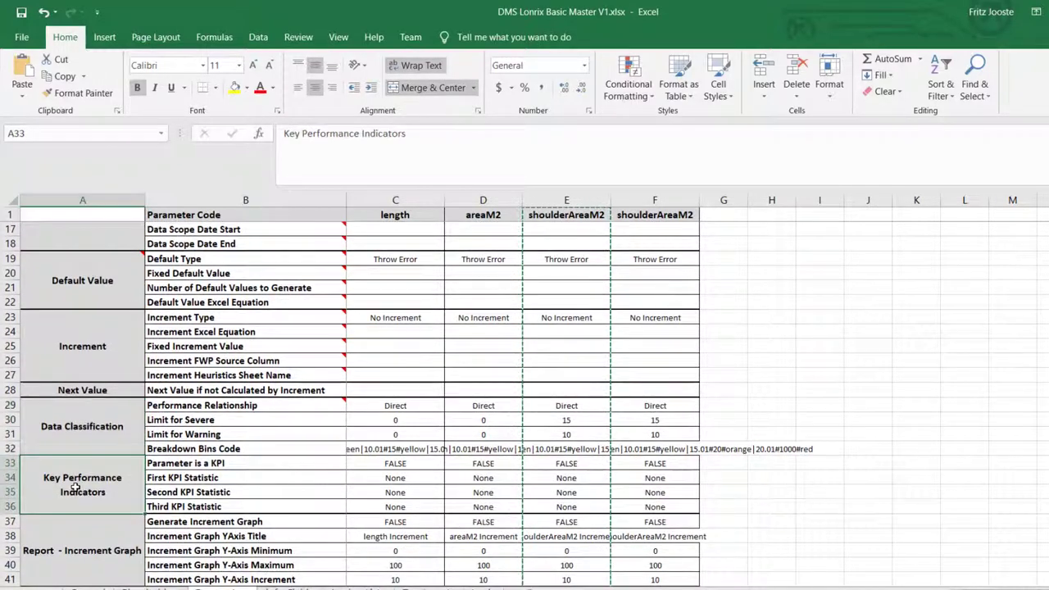
left_click(79, 559)
scroll(79, 559, "down", 2)
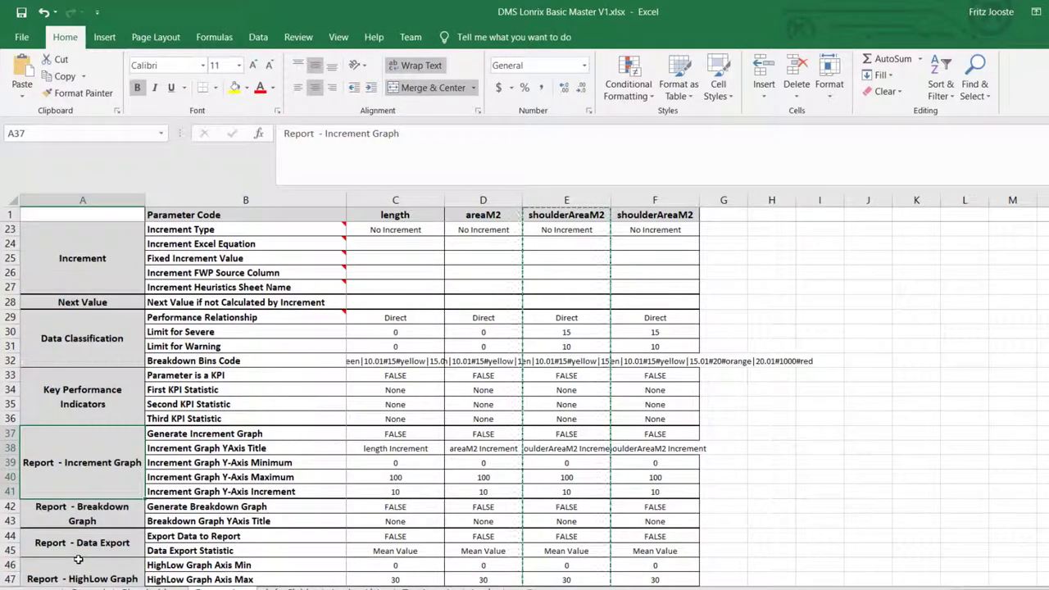
scroll(74, 529, "down", 2)
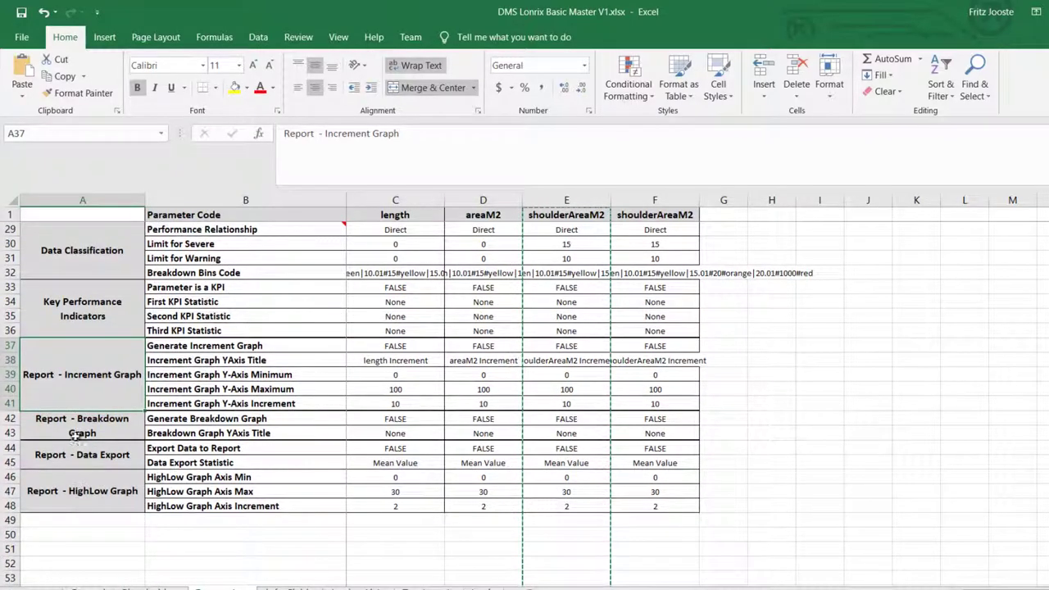
scroll(75, 456, "up", 1)
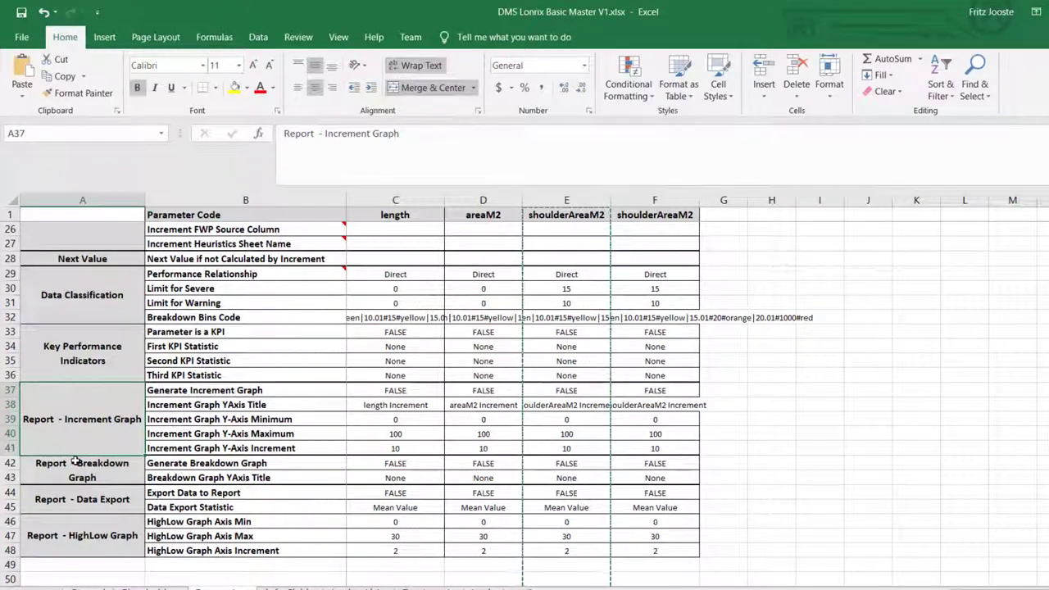
scroll(75, 460, "up", 8)
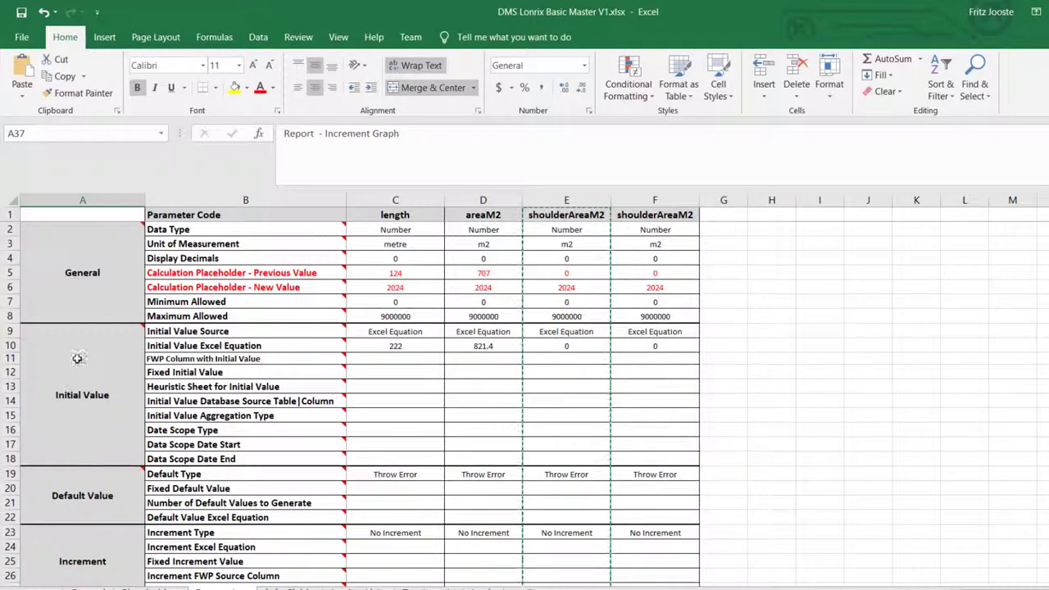
left_click(755, 257)
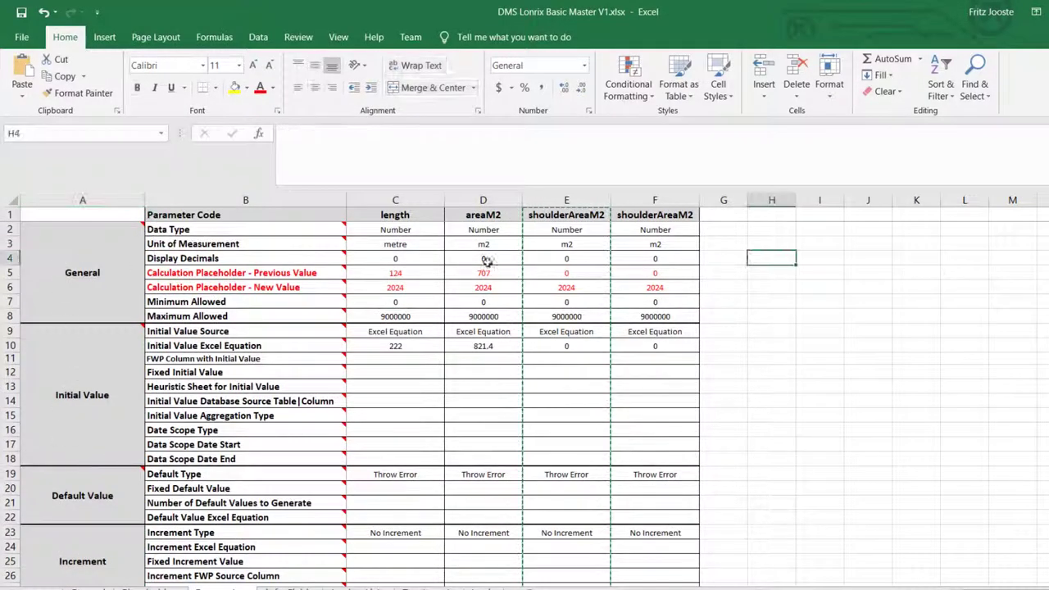
- Rename column F's parameter code to SurfAge and set its unit to years
left_click(637, 213)
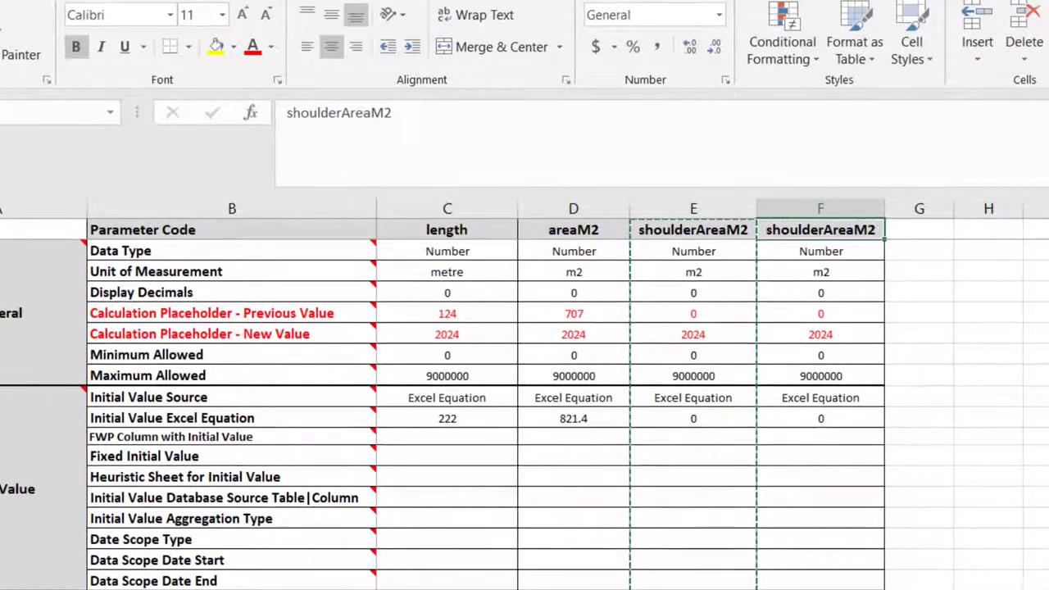
type("ShoulderAreaM2 incrementurfAge")
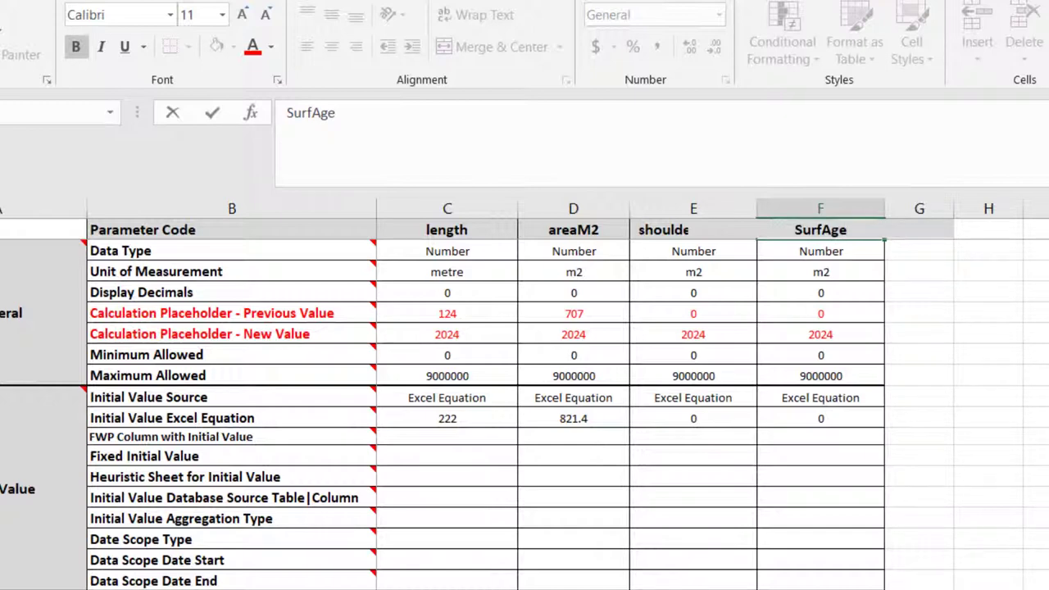
key("Return")
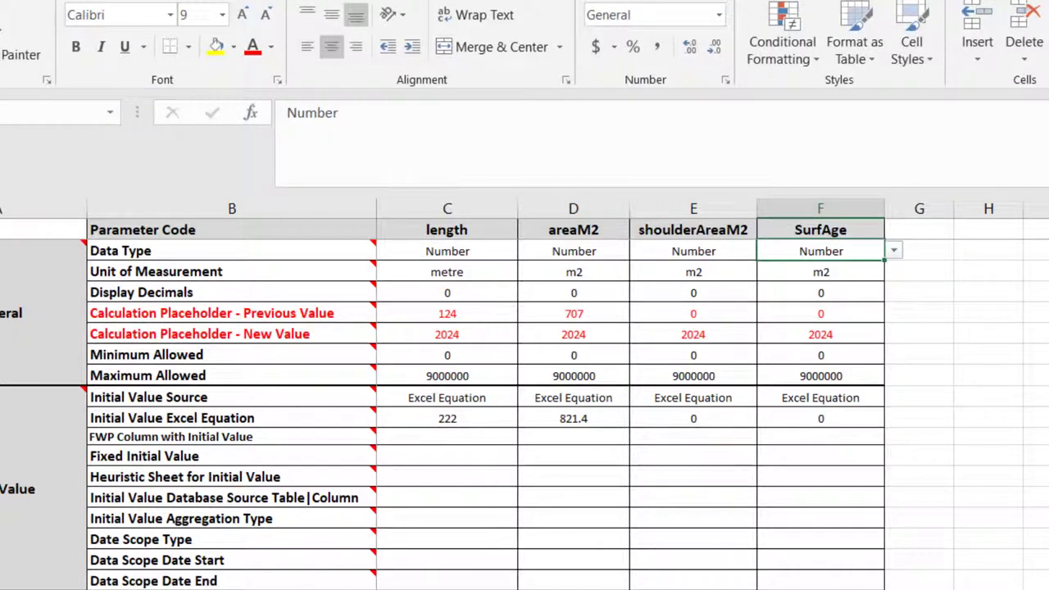
left_click(830, 271)
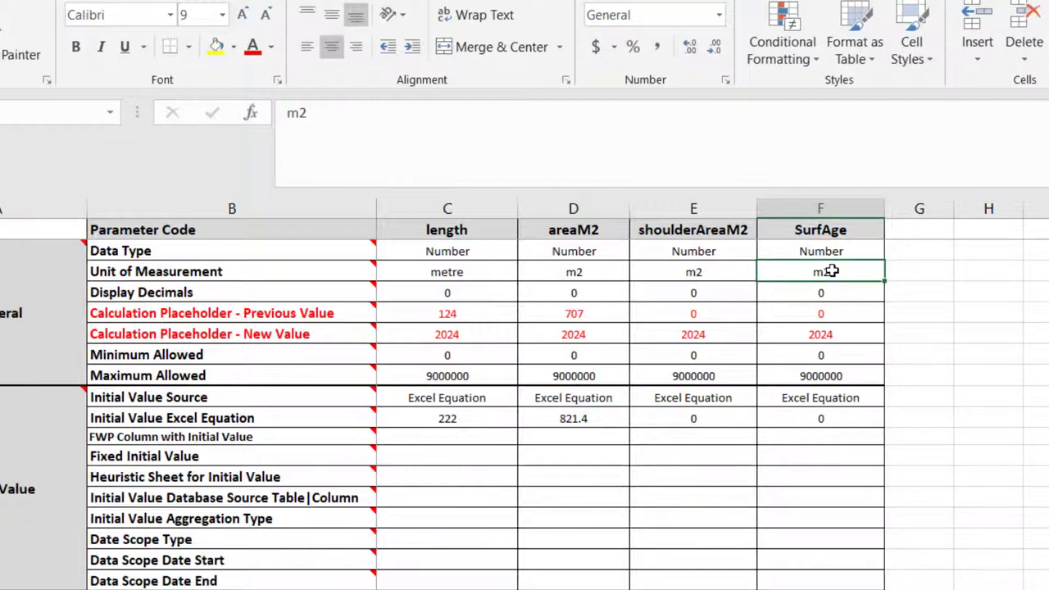
type("years")
key("Return")
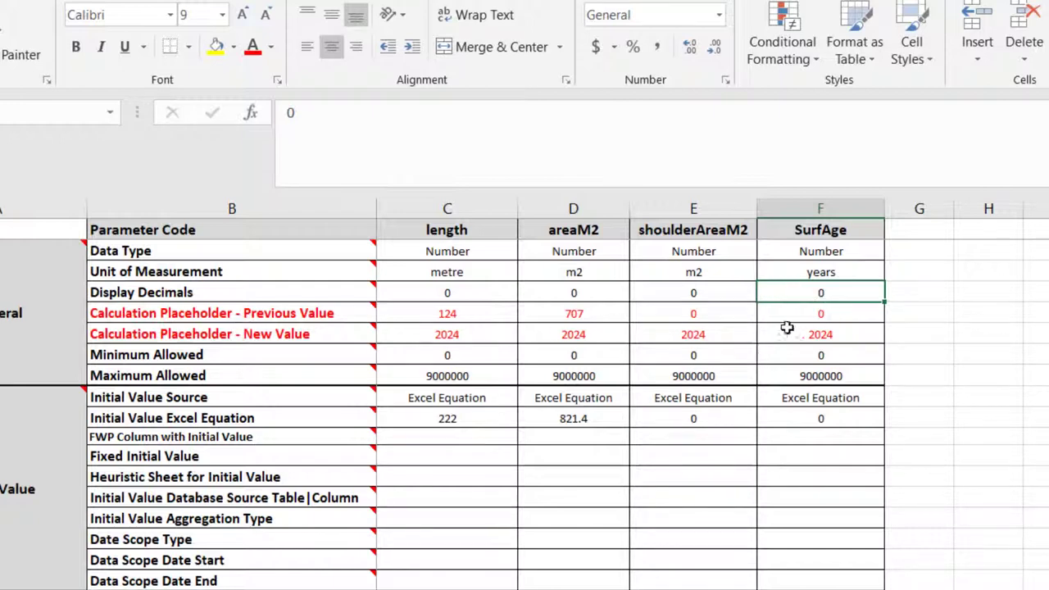
- Inspect SurfAge's previous-value and new-value placeholder cells F5 and F6
left_click_drag(808, 315, 807, 334)
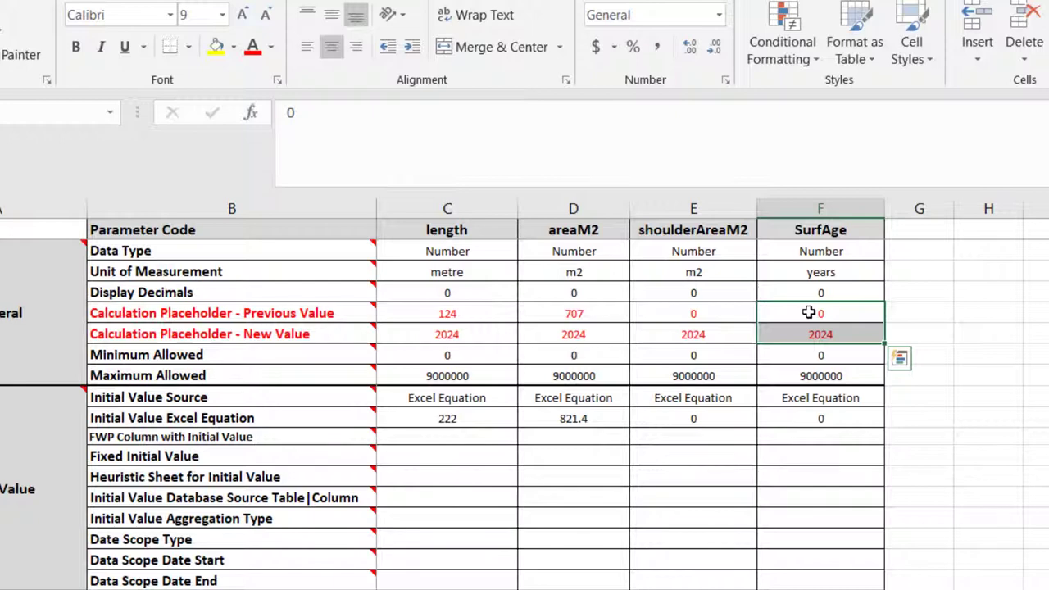
left_click(808, 312)
key("Down")
left_click(808, 313)
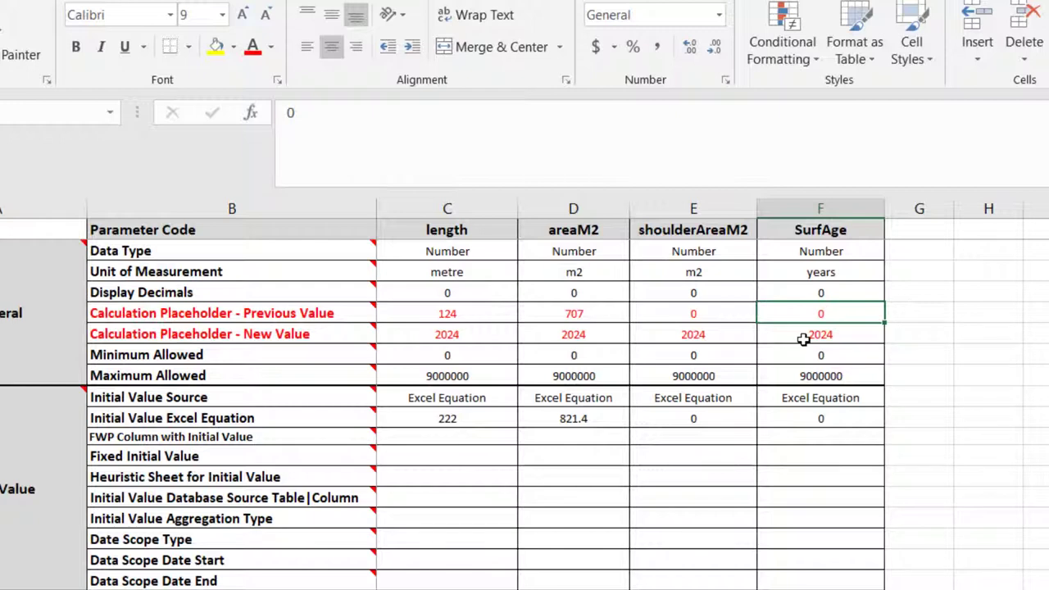
left_click_drag(819, 316, 818, 335)
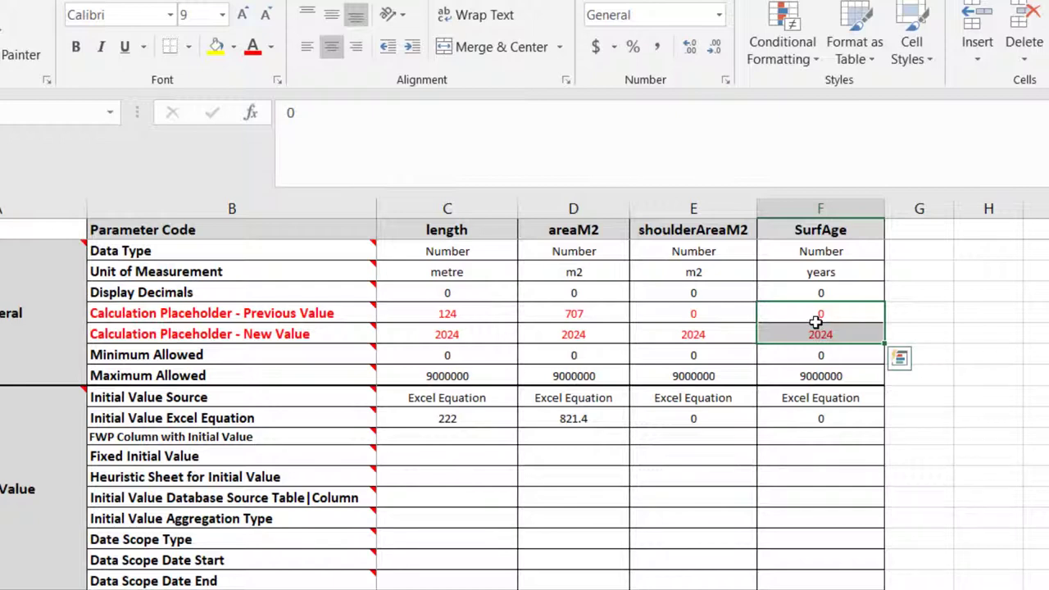
left_click(817, 315)
left_click(817, 334)
left_click(809, 316)
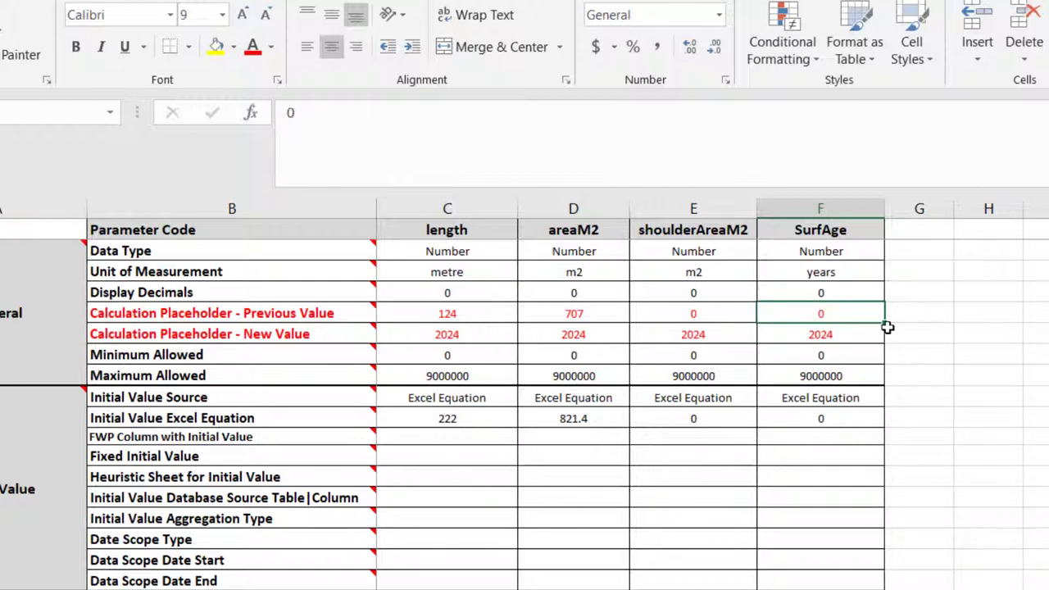
left_click(805, 331)
left_click(814, 316)
left_click(806, 334)
left_click(809, 317)
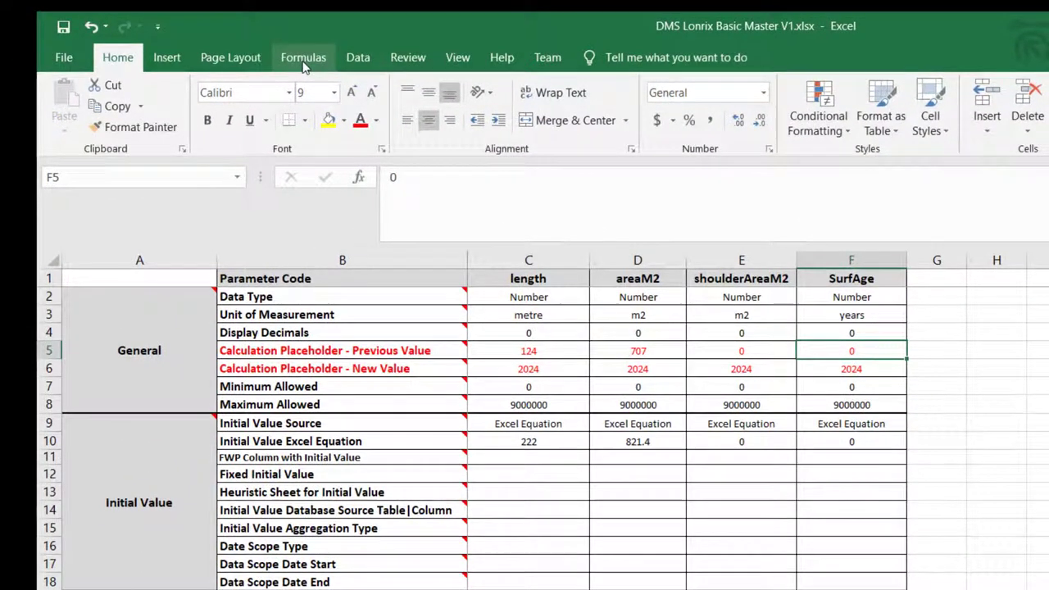
- Define the workbook name parSurAge for SurfAge's previous-value placeholder cell F5
left_click(298, 48)
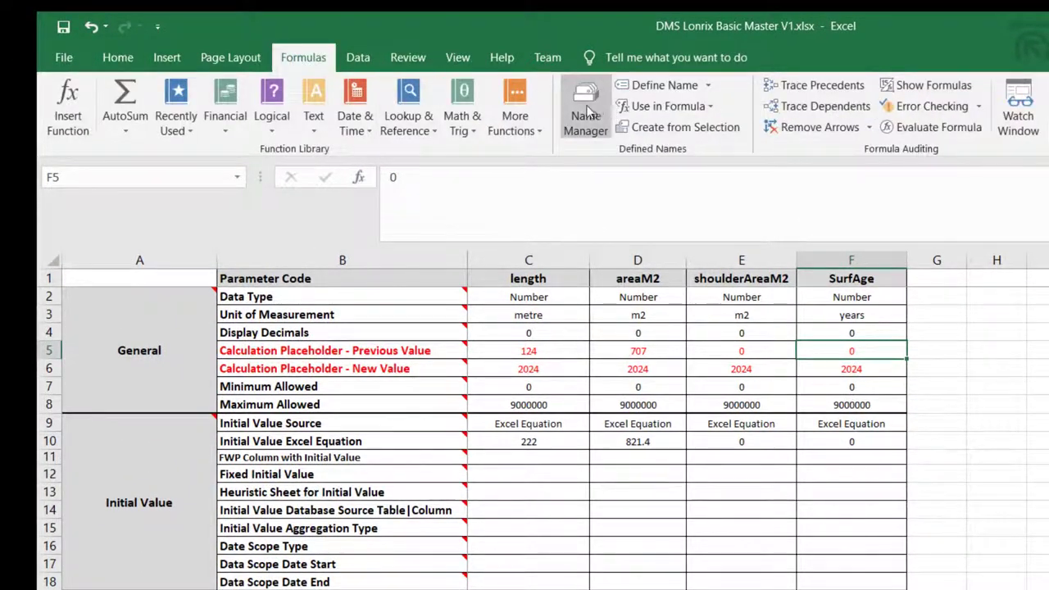
left_click(660, 86)
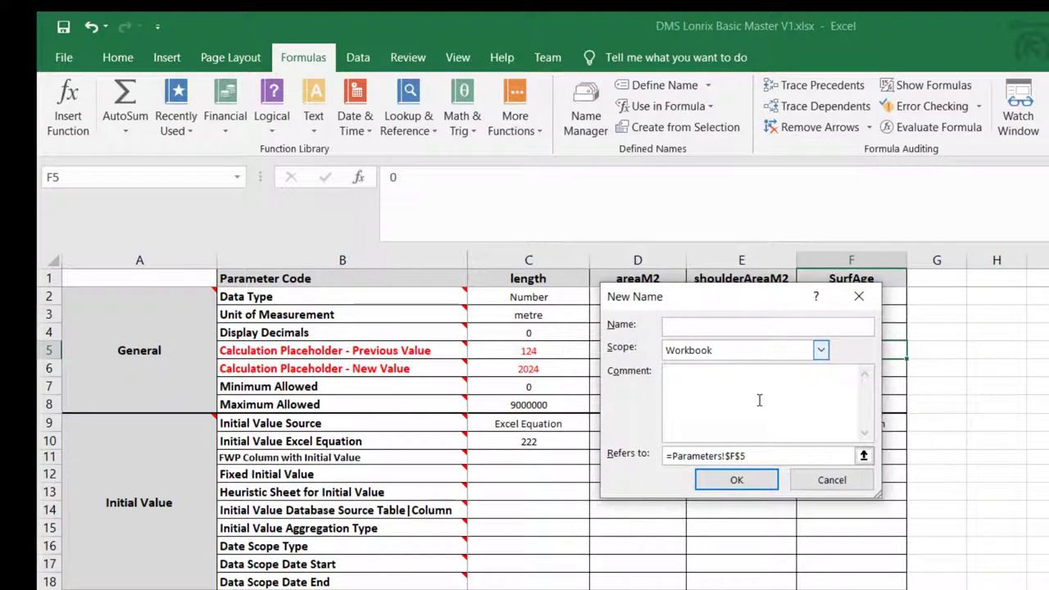
type("par")
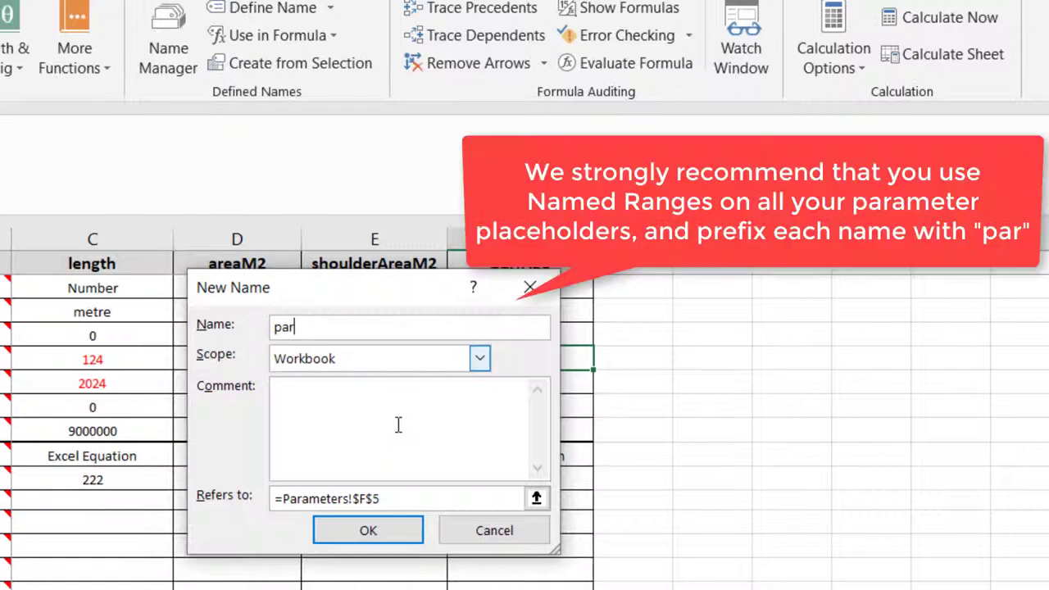
type("SurAge")
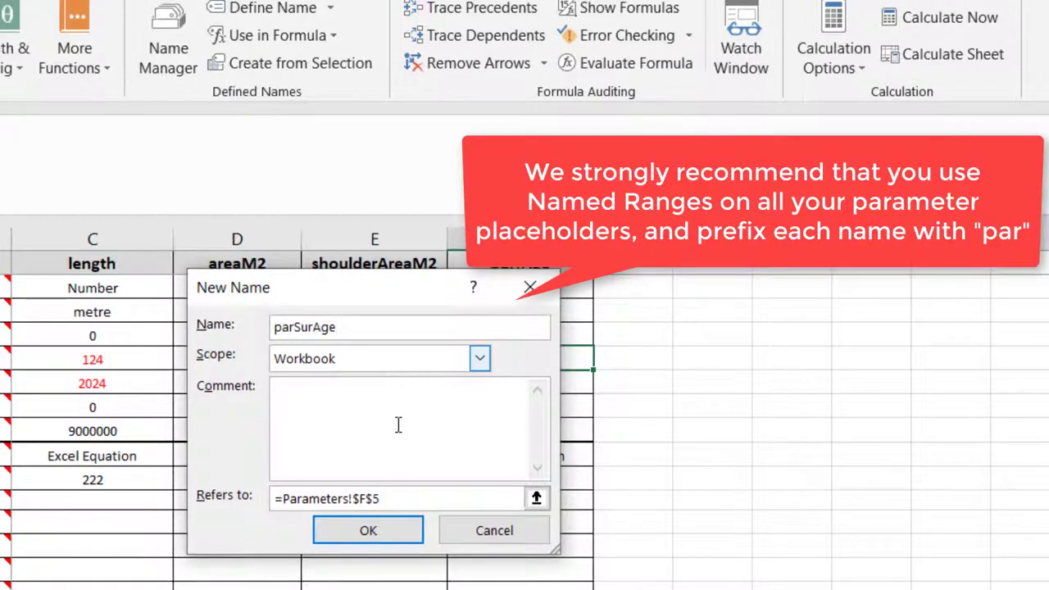
left_click(369, 531)
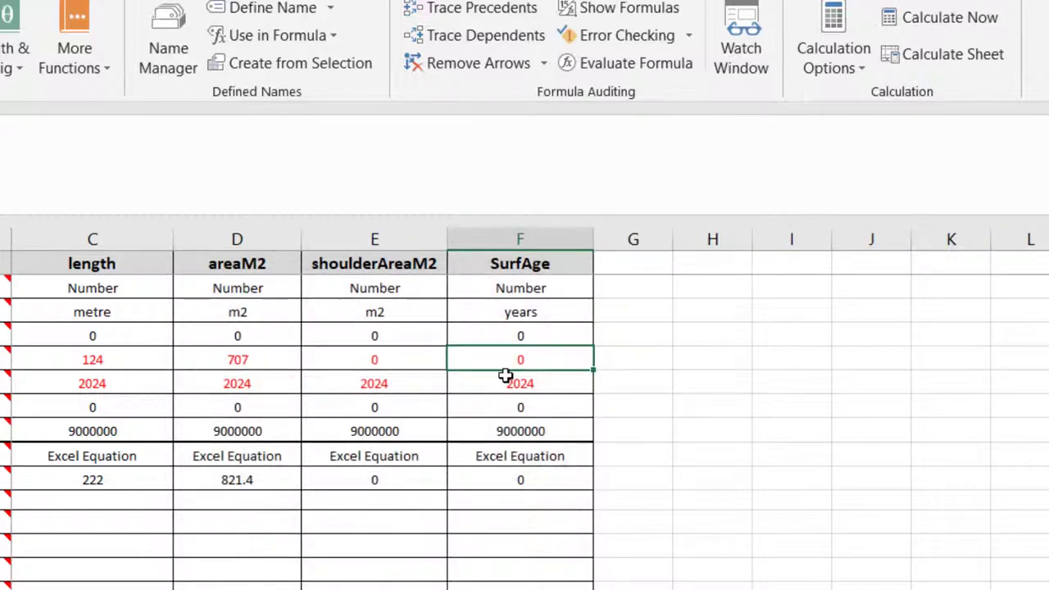
- Define the workbook name parSurfAgeEnd for SurfAge's new-value placeholder cell F6
left_click(508, 384)
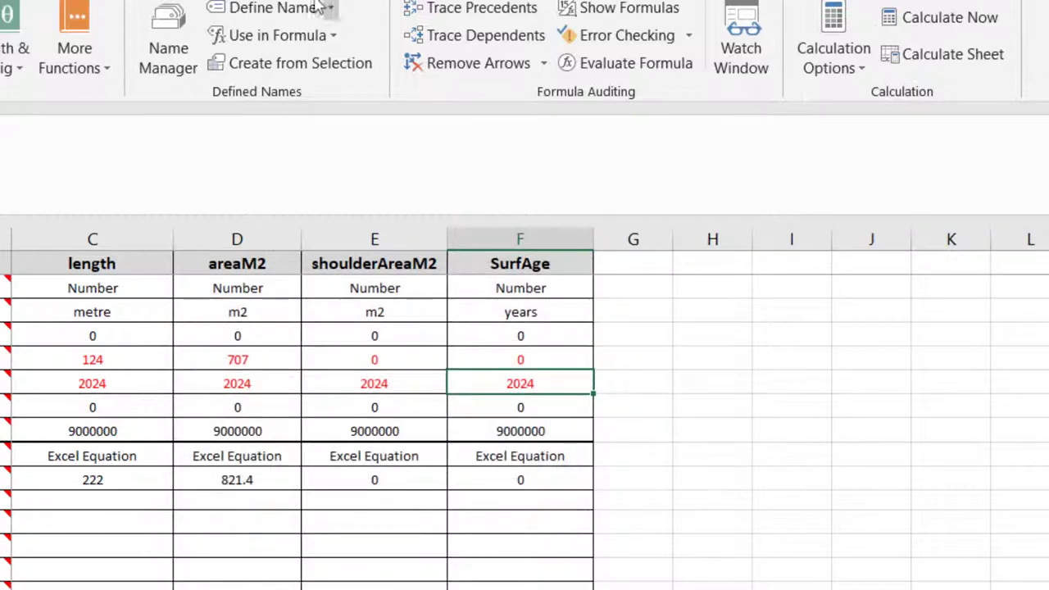
left_click(273, 16)
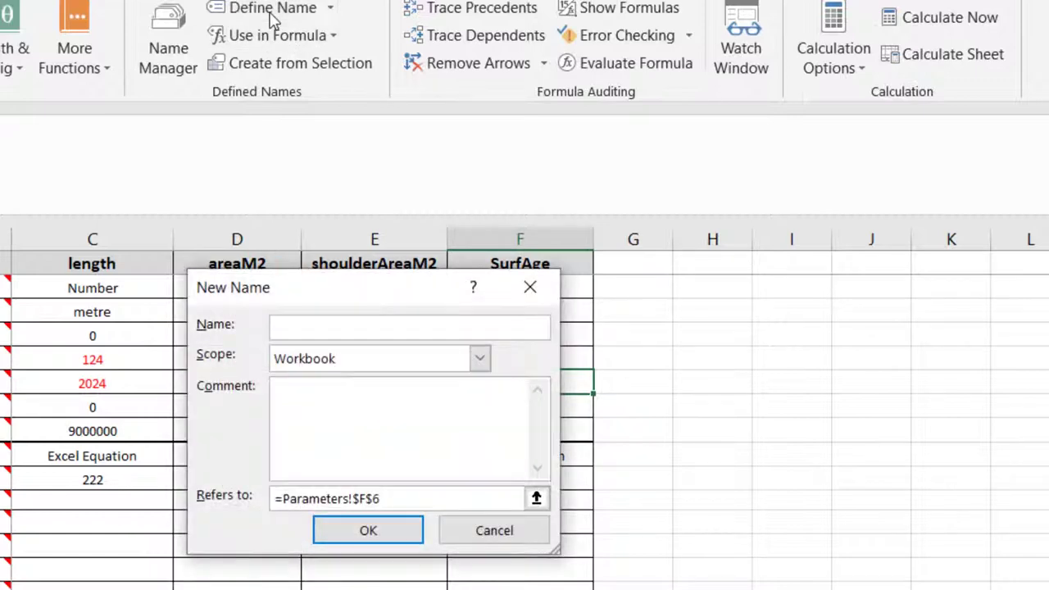
type("parSurfAge")
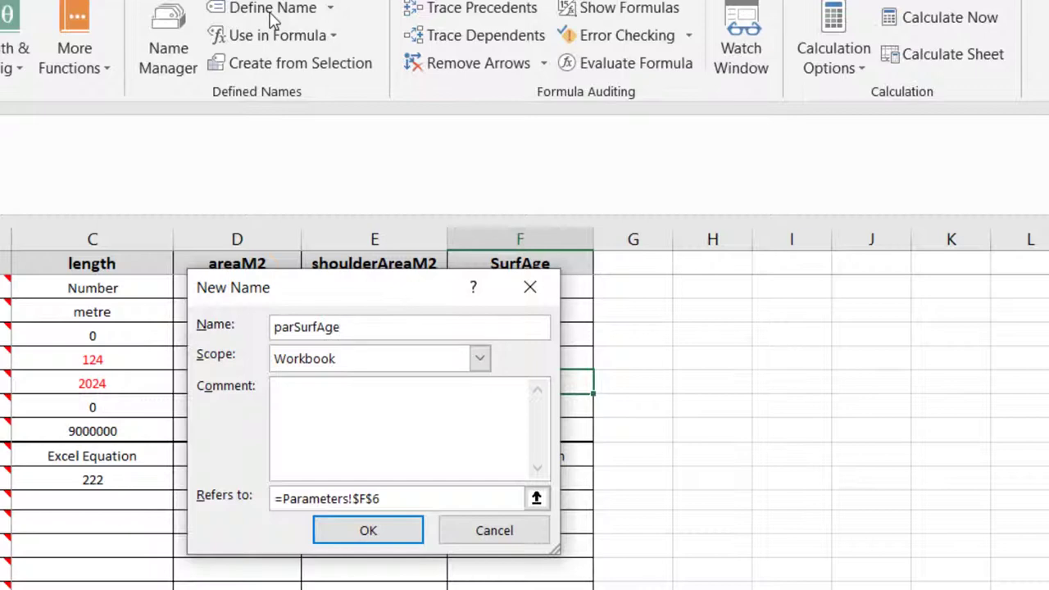
type("End")
left_click(368, 531)
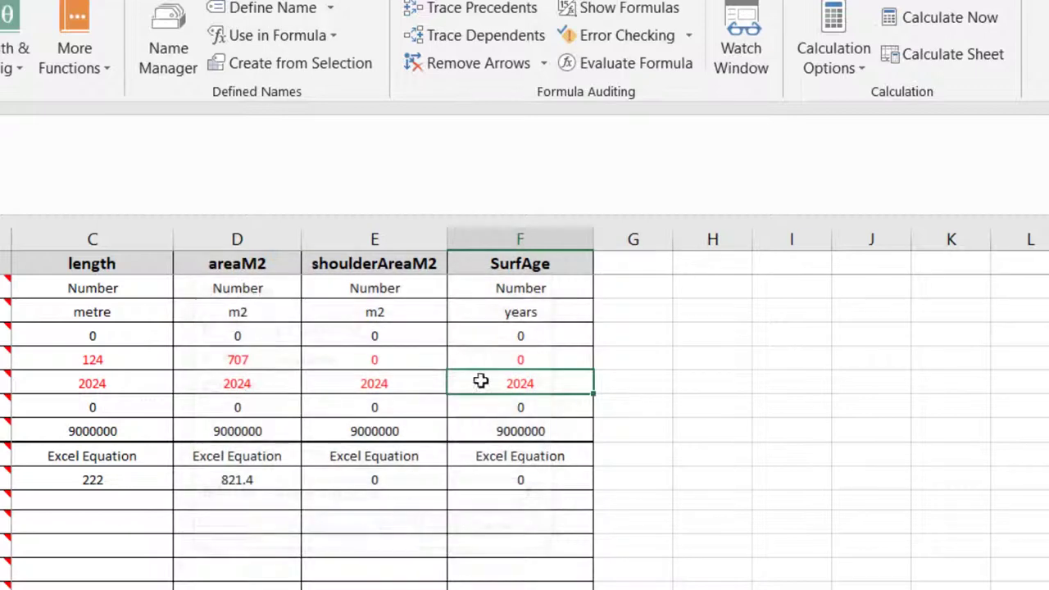
left_click(490, 361)
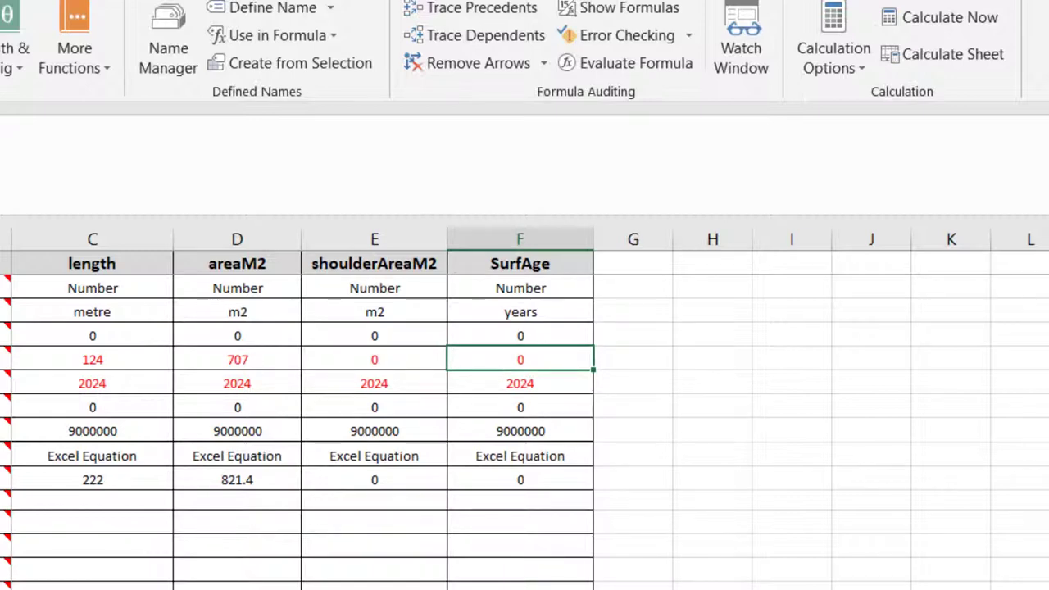
left_click(492, 383)
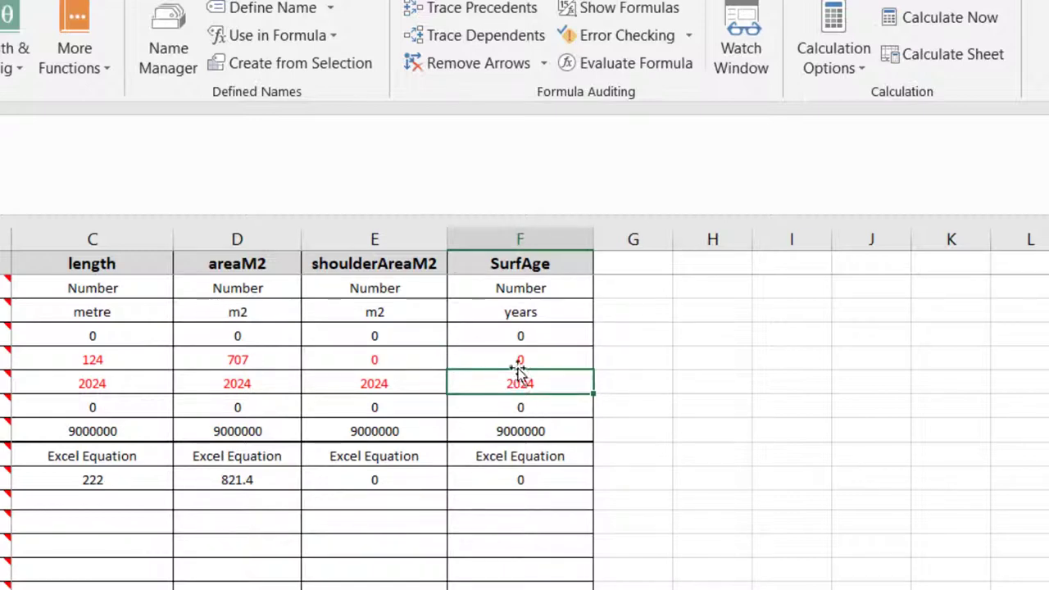
- Enter 0 across the previous-value placeholder row of the parameter columns
key("Up")
key("Down")
key("Up")
key("Left")
key("Left")
key("Left")
key("Right")
key("Right")
key("Right")
key("Down")
key("Left")
key("Left")
key("Left")
key("Left")
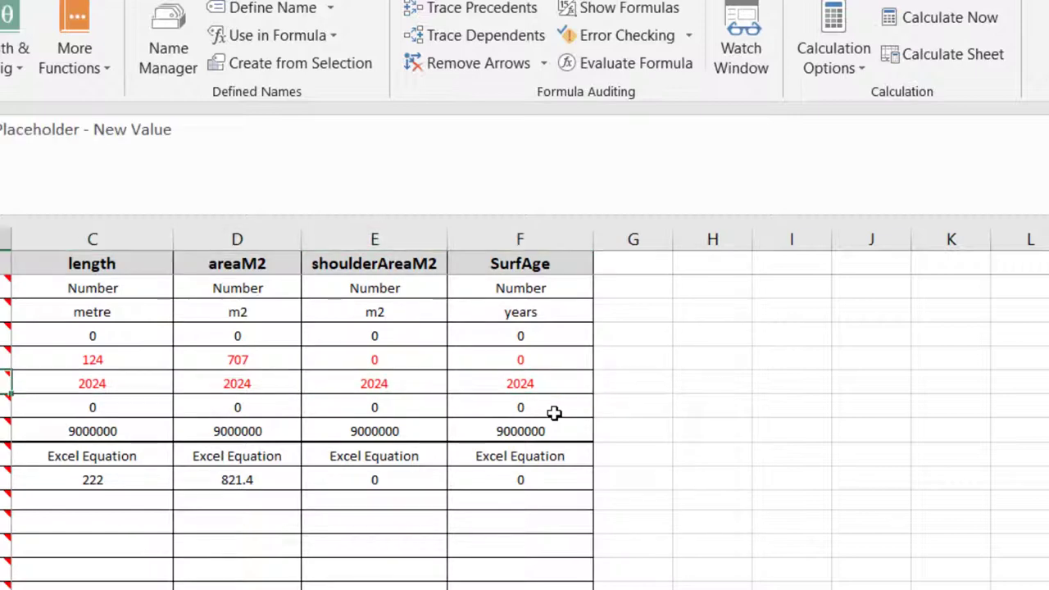
key("Up")
key("Right")
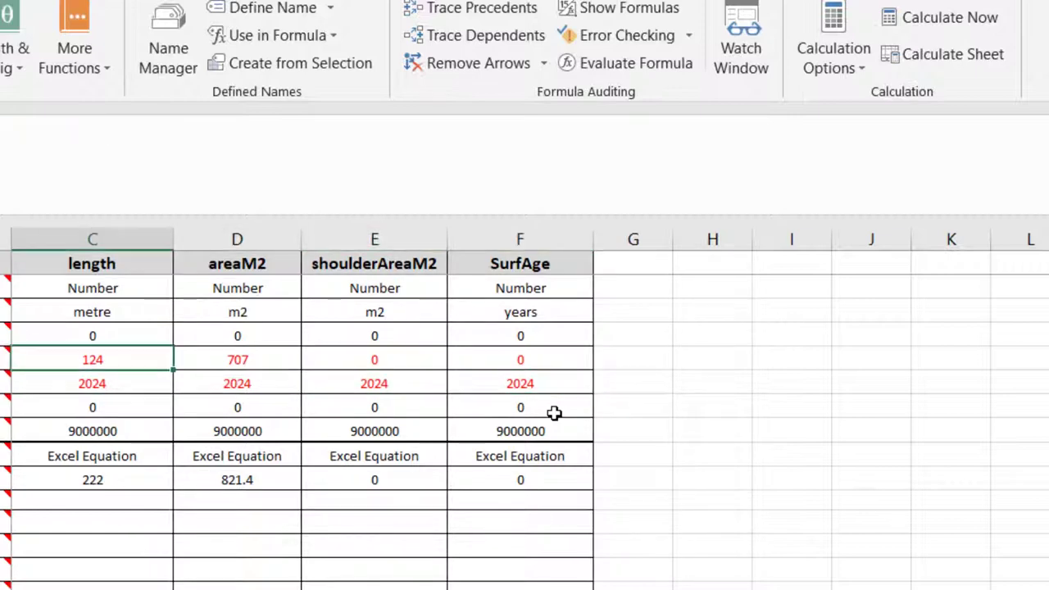
type("0")
key("Right")
type("0")
key("Right")
type("0")
key("Right")
type("0")
key("Down")
- Replace 2024 with 0 in the new-value placeholder row for all four parameters
key("Left")
key("Left")
key("Left")
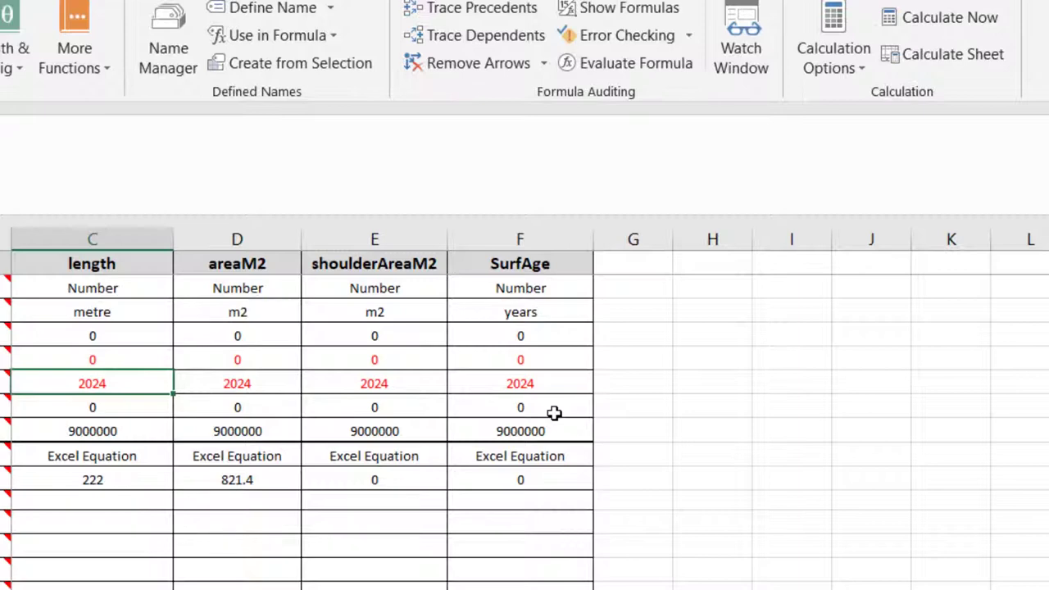
type("0")
key("Tab")
type("0")
key("Tab")
type("0")
key("Tab")
type("0")
key("Down")
key("Down")
key("Down")
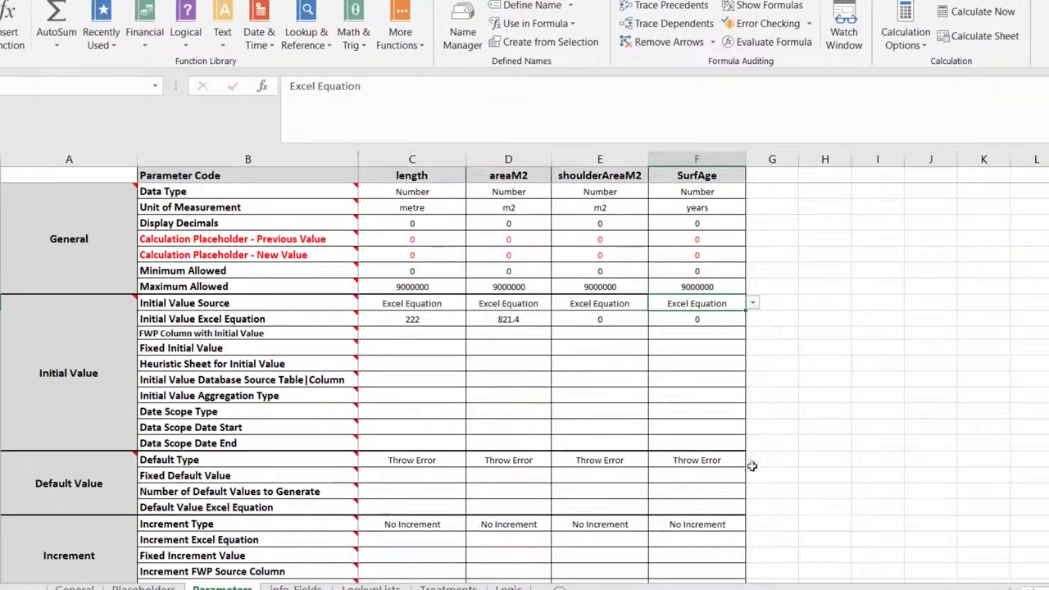
- Switch SurfAge's Initial Value Source in F9 from Excel Equation to Column in FWP
left_click(753, 303)
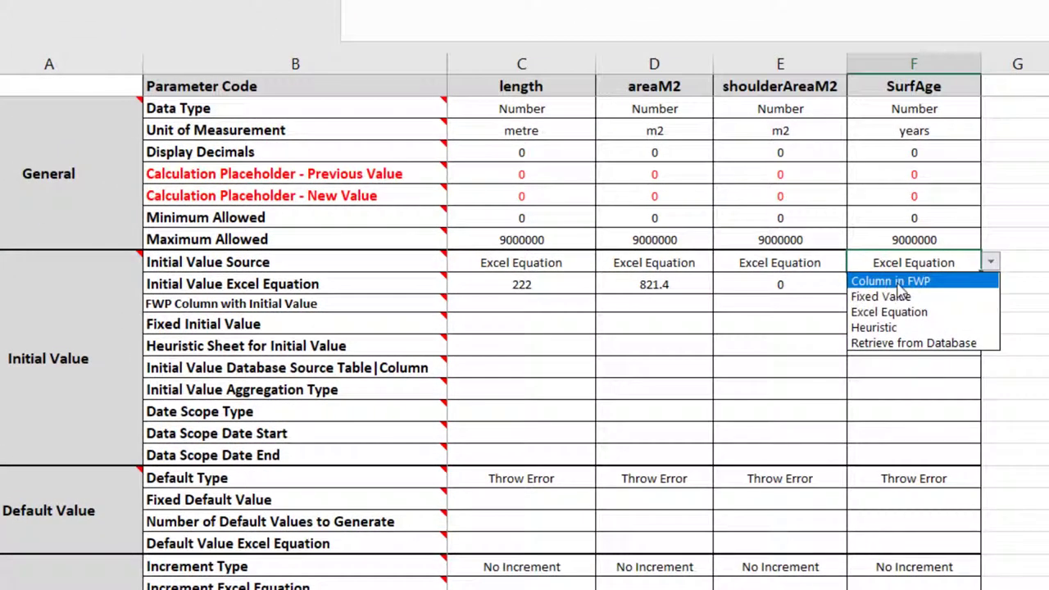
left_click(800, 292)
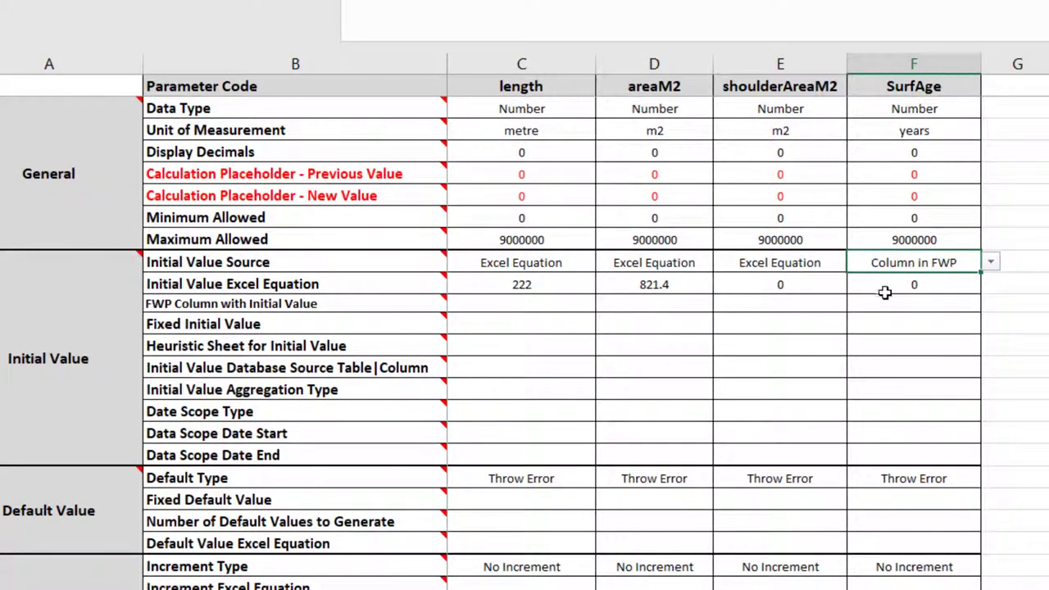
left_click(899, 285)
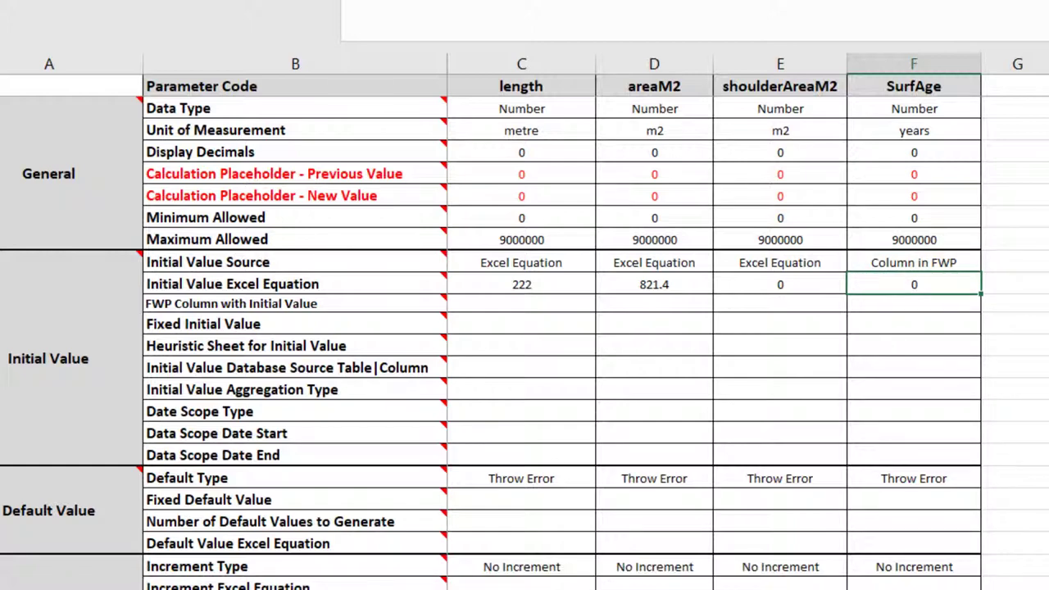
mouse_move(121, 589)
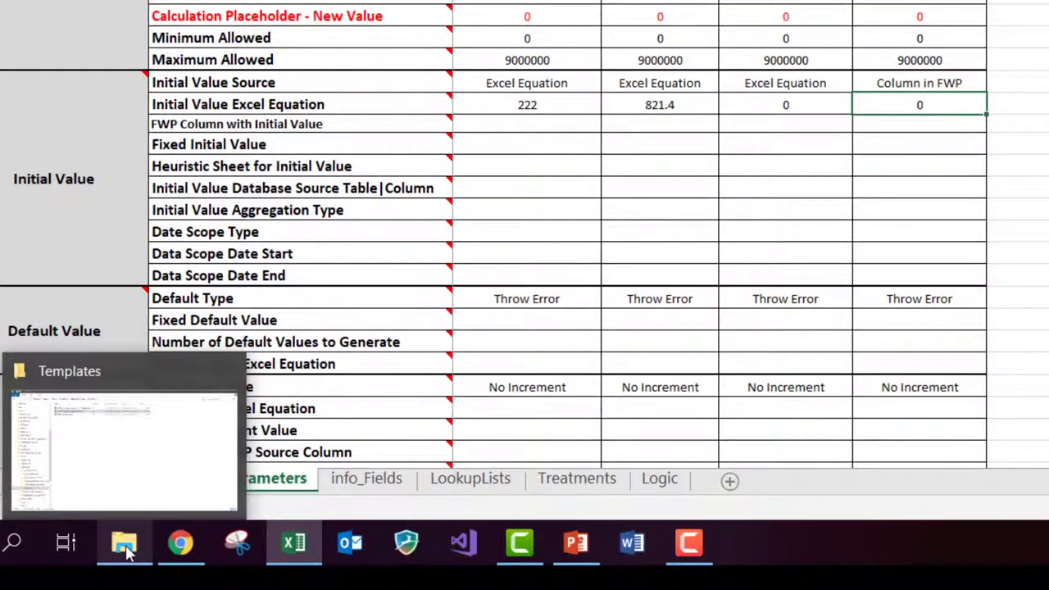
- In FWP_AA_Demo.xlsx, select header H1 and copy the info_SurfAge name from the formula bar
left_click(124, 550)
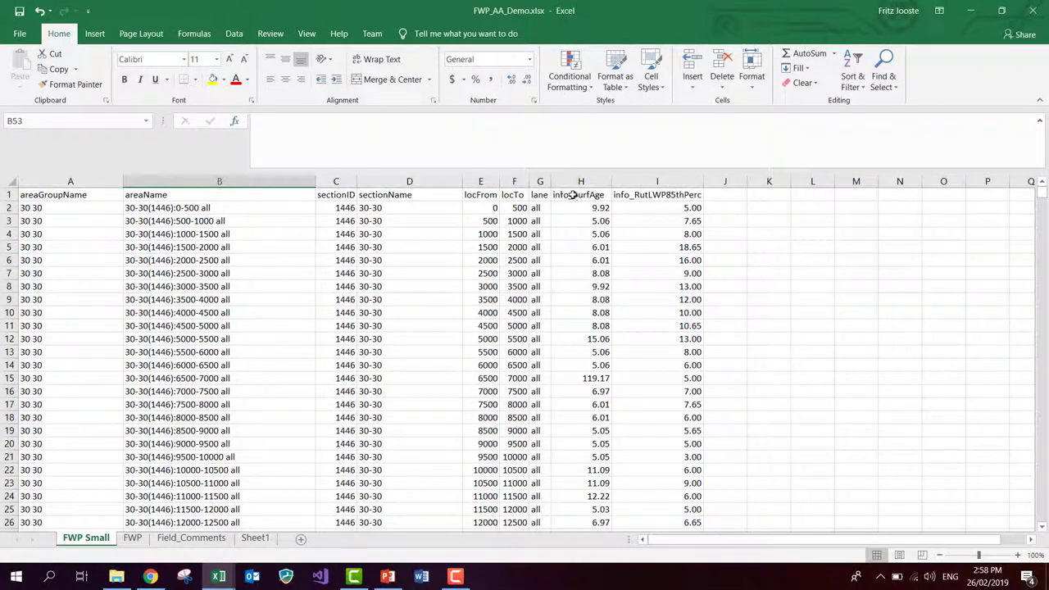
left_click_drag(669, 178, 580, 178)
left_click(693, 248)
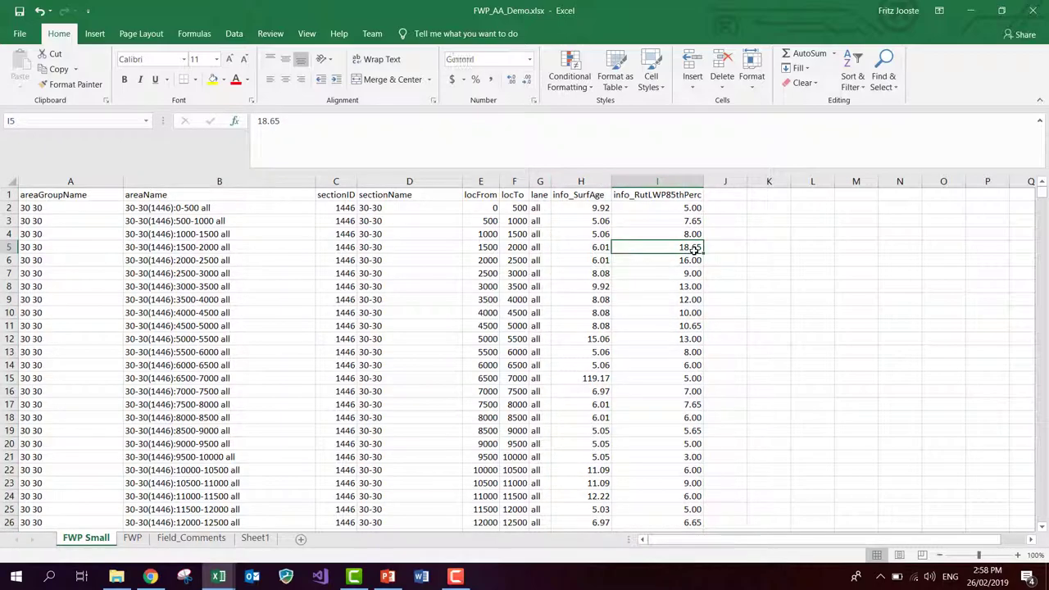
left_click(580, 181)
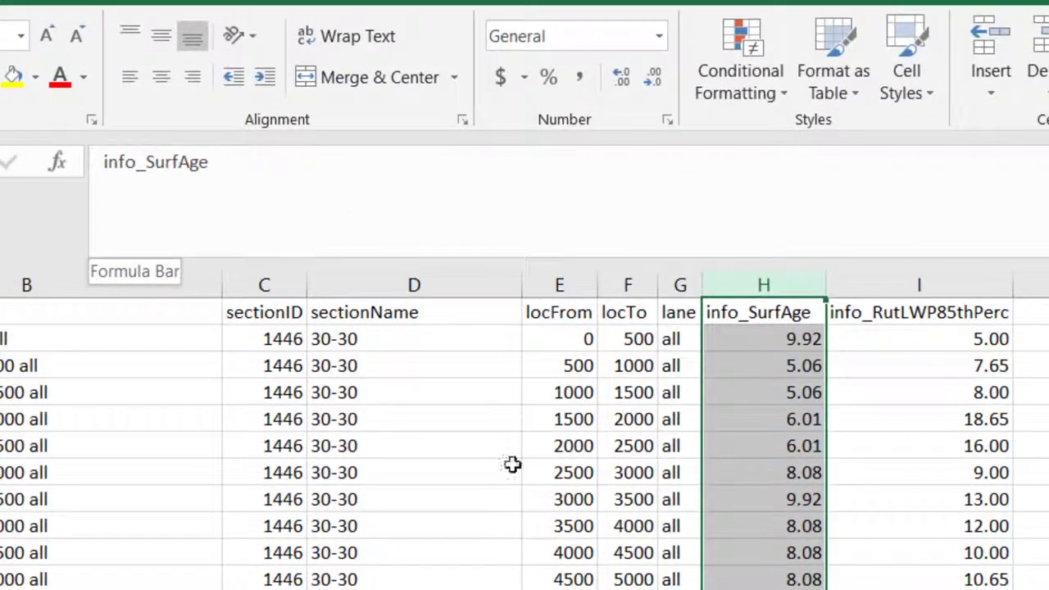
left_click(647, 580)
left_click(739, 318)
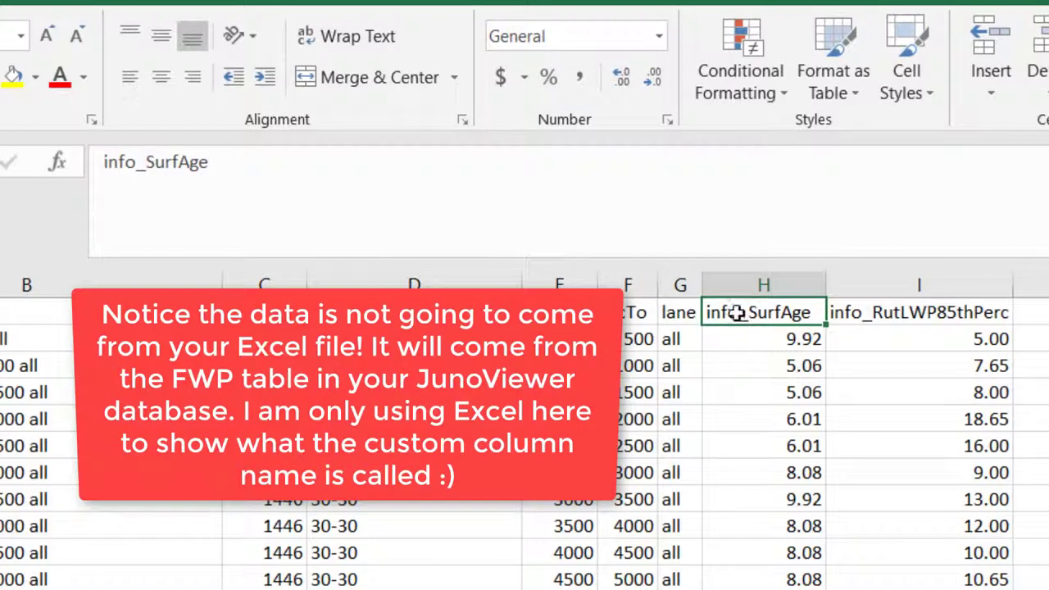
left_click_drag(227, 162, 87, 161)
key("ctrl+c")
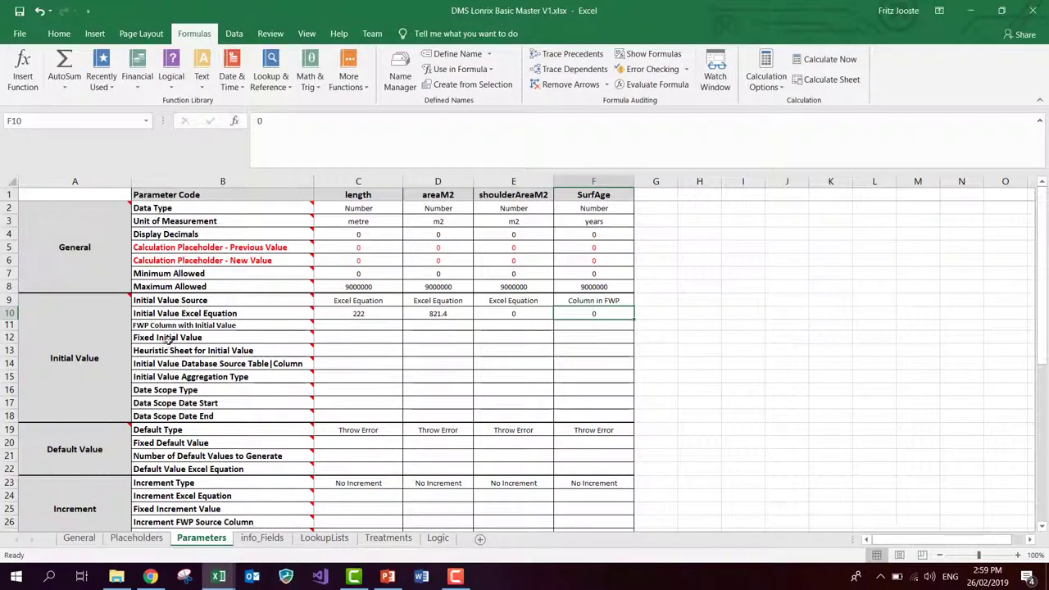
- Paste info_SurfAge into SurfAge's FWP Column with Initial Value cell F11
left_click(7, 324)
mouse_move(136, 324)
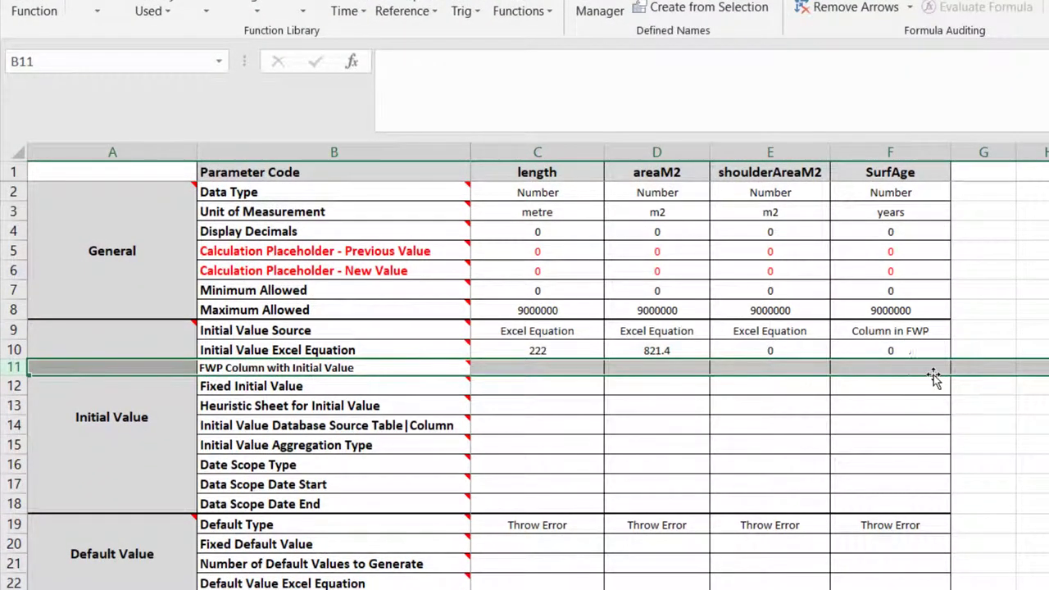
left_click(902, 369)
key("ctrl+v")
key("Down")
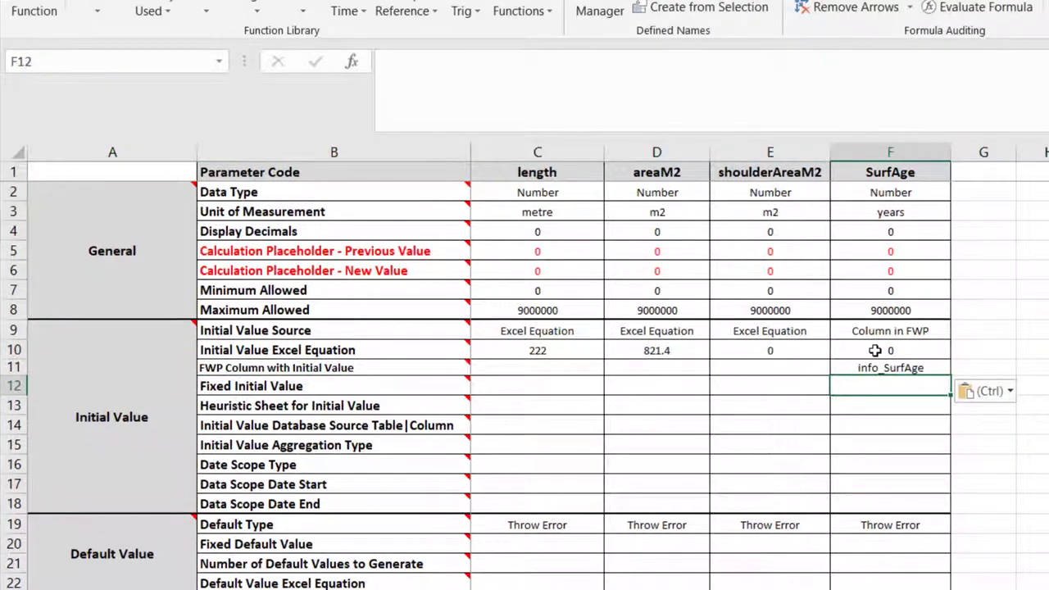
- Clear the 0 from SurfAge's Initial Value Excel Equation cell F10 and recheck its settings
left_click(874, 350)
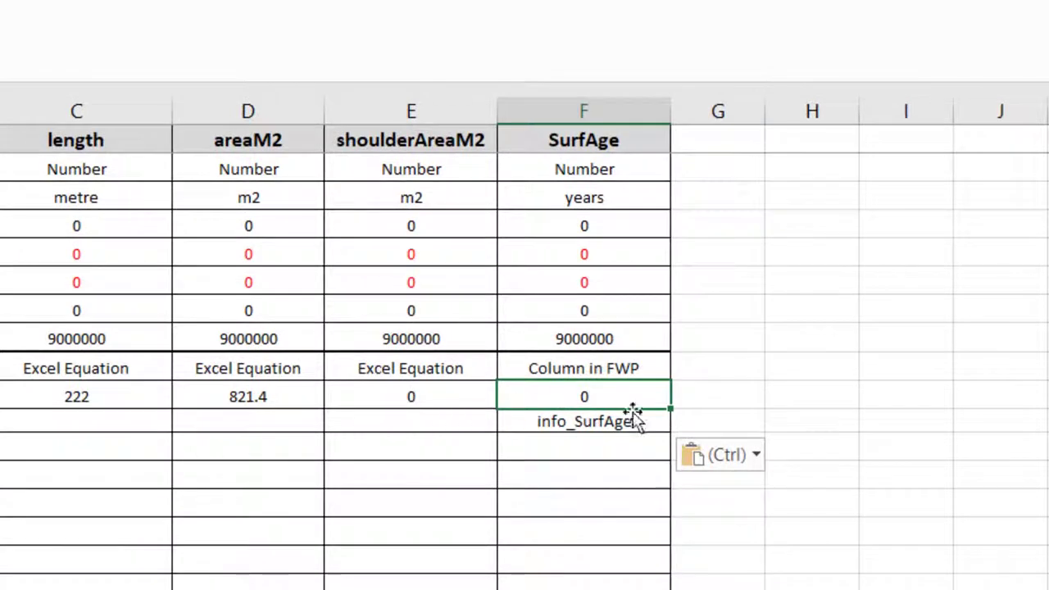
key("Escape")
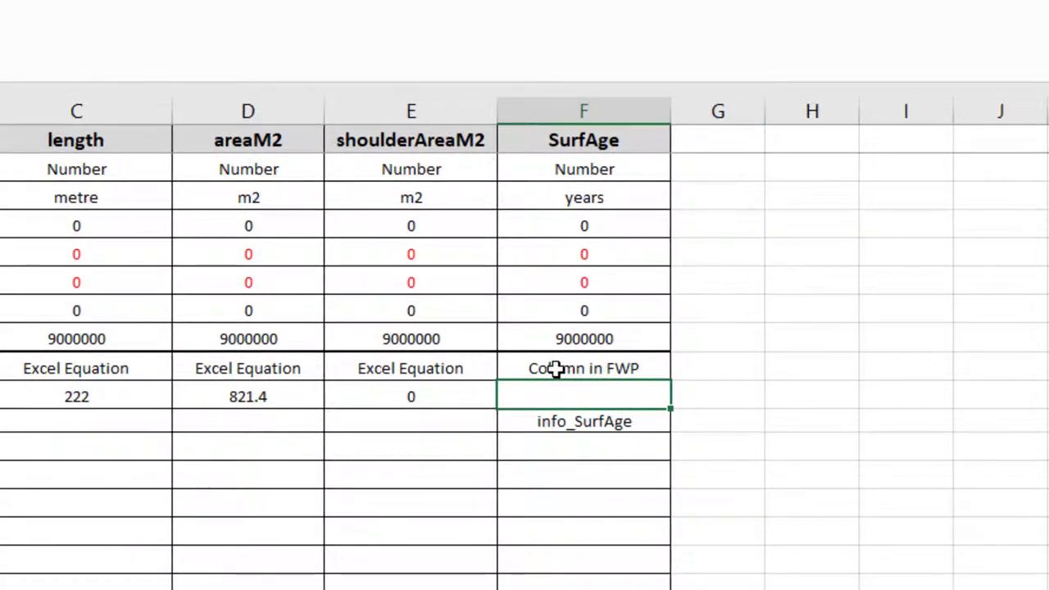
left_click(569, 140)
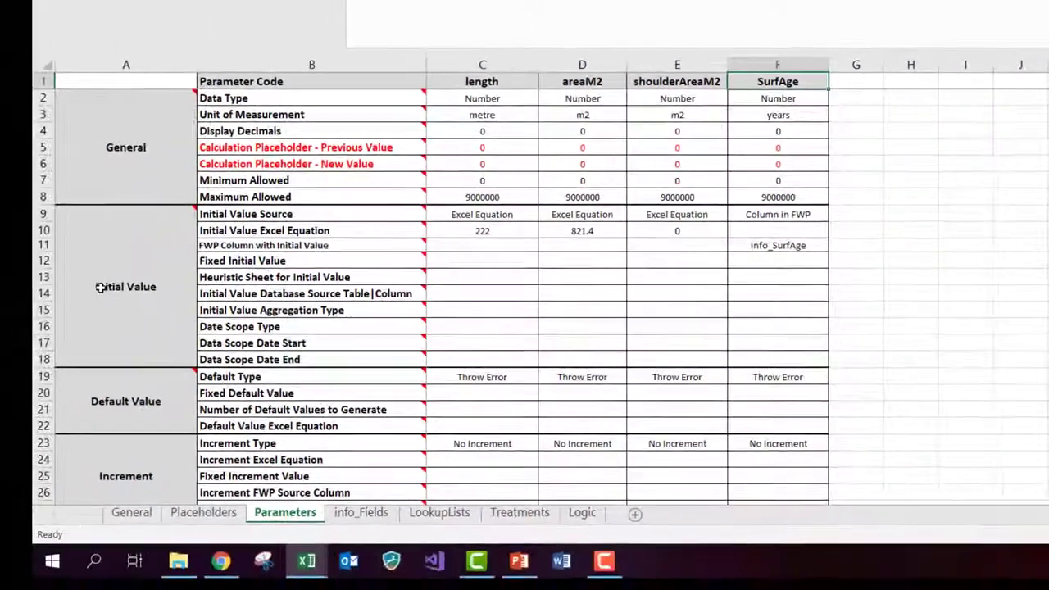
mouse_move(105, 287)
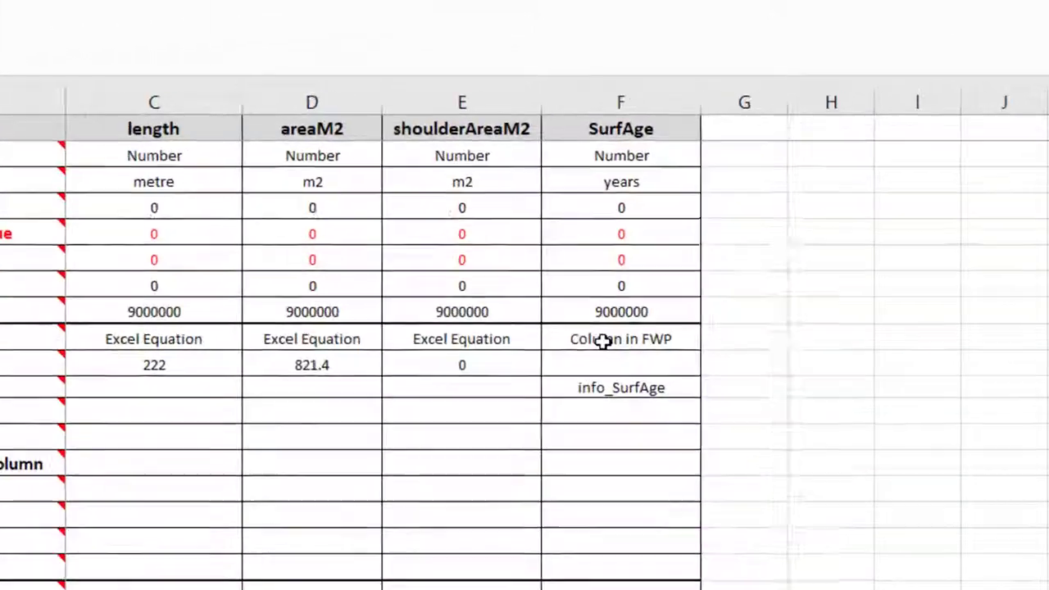
left_click(764, 214)
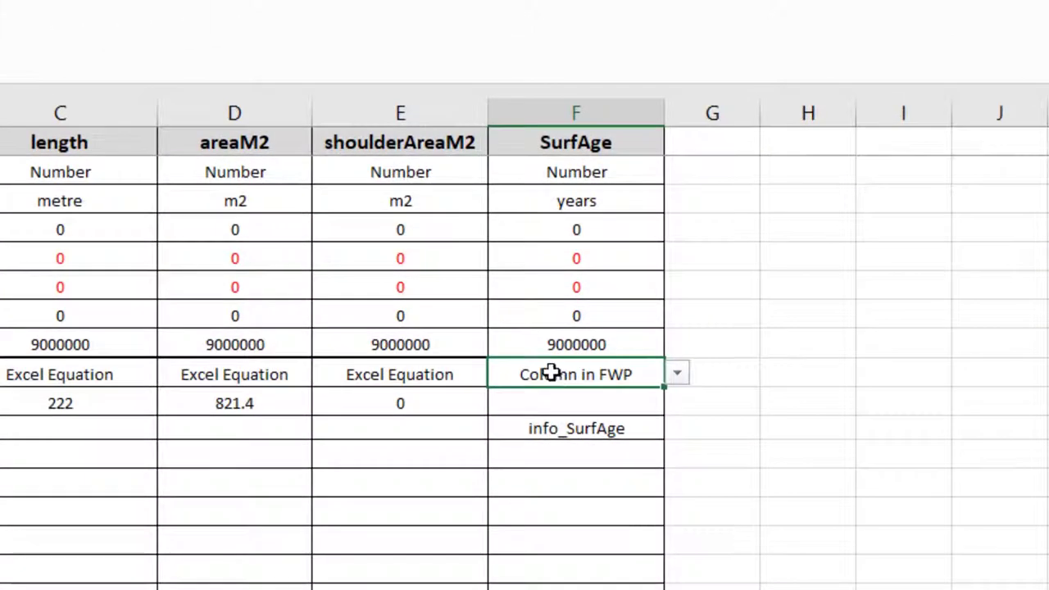
left_click(555, 432)
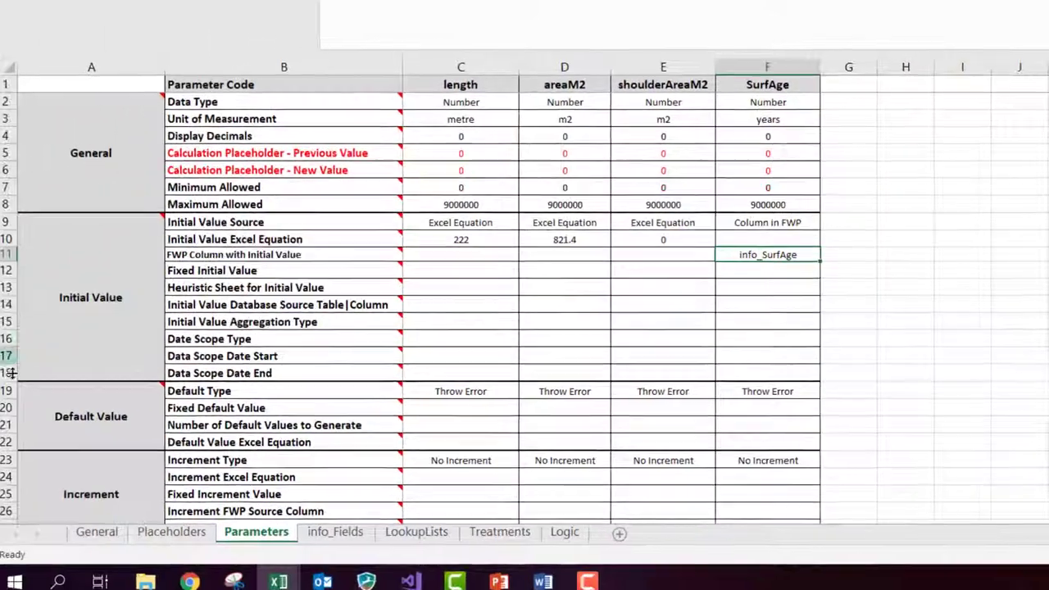
left_click(94, 415)
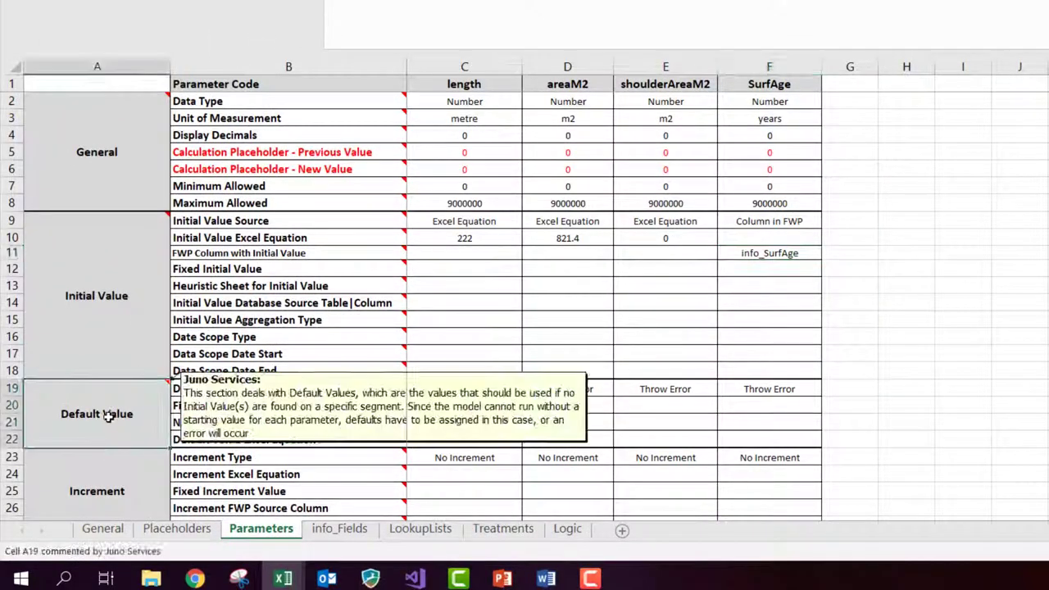
left_click(760, 390)
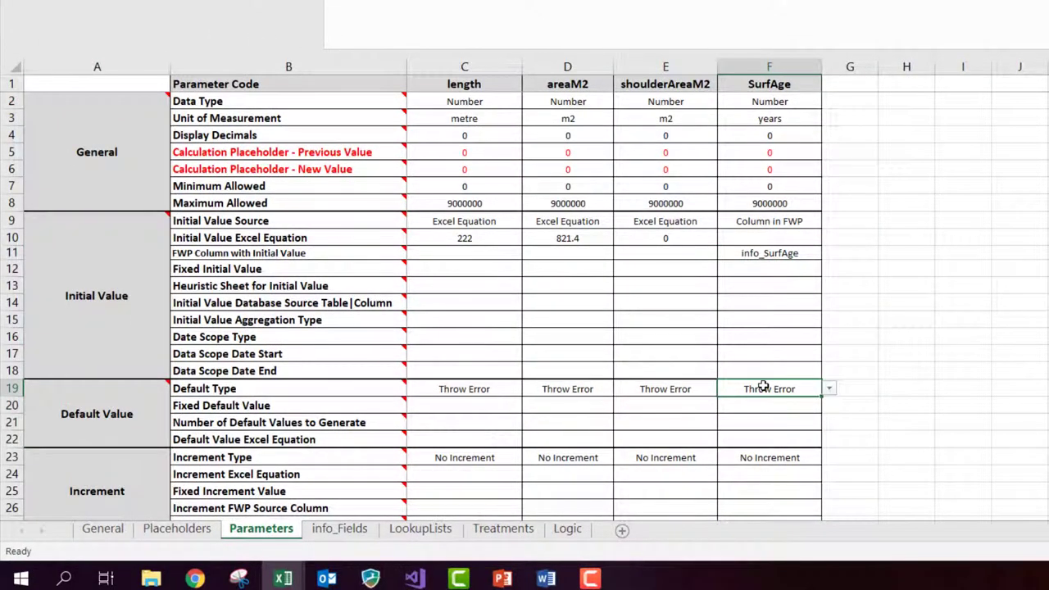
left_click(771, 254)
left_click(768, 390)
left_click(756, 419)
scroll(754, 417, "down", 1)
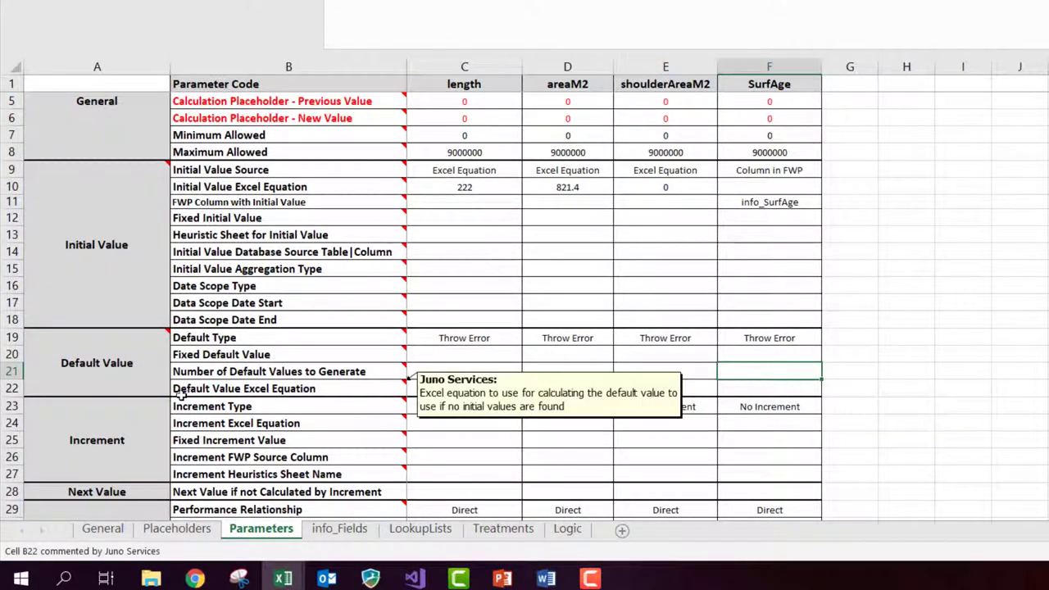
- Check the Increment Type of length, areaM2 and shoulderAreaM2 in cells C23:E23
left_click(74, 430)
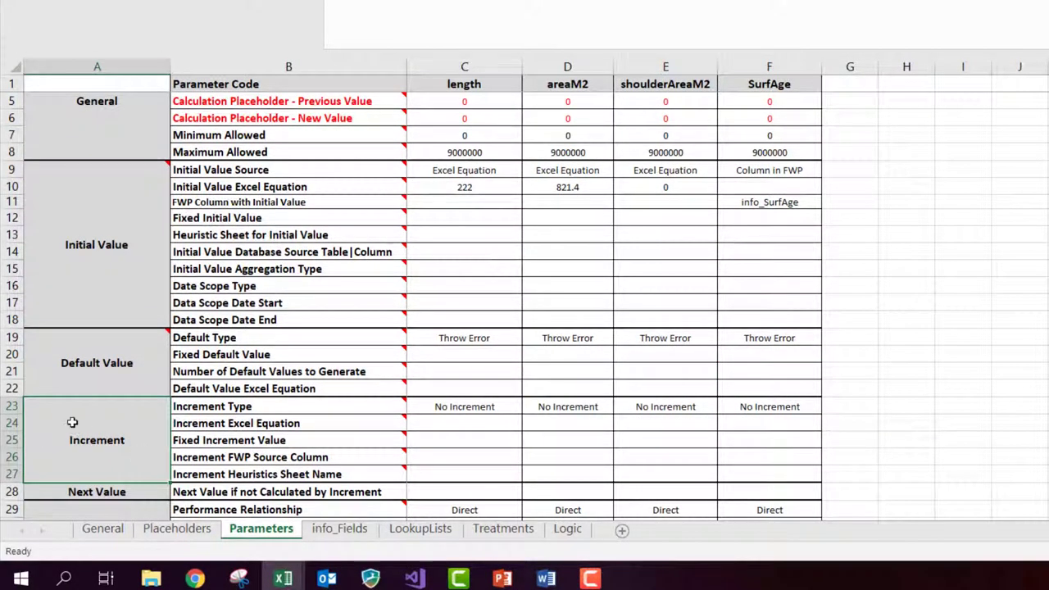
scroll(520, 399, "up", 1)
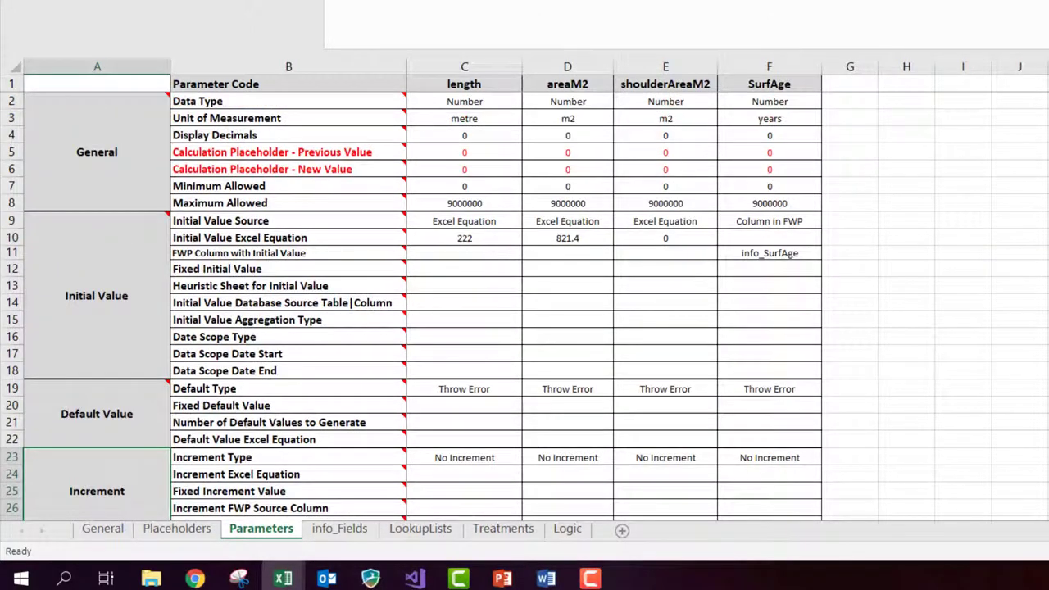
left_click_drag(449, 62, 674, 65)
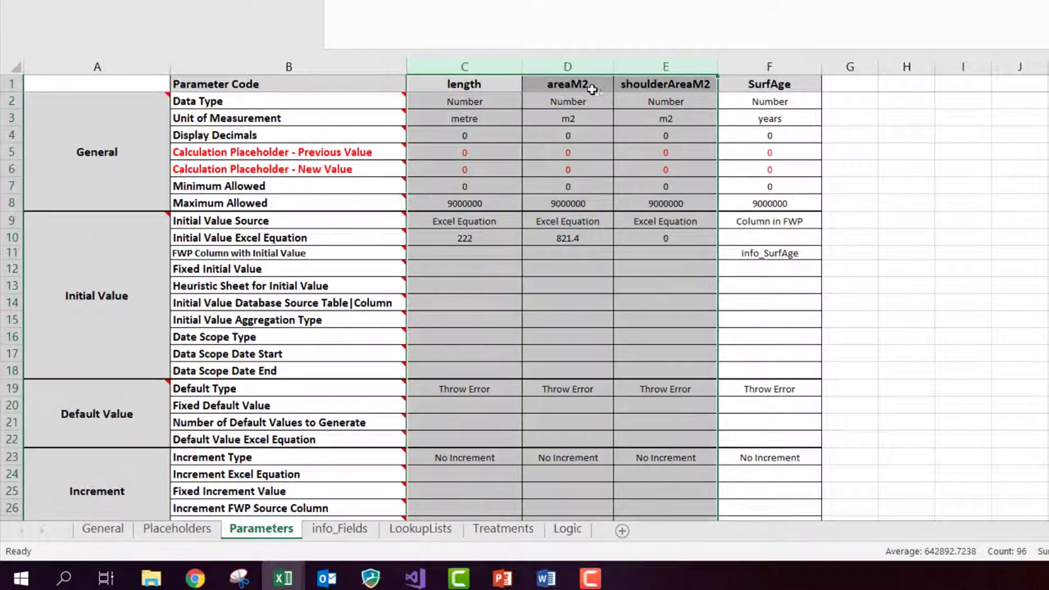
scroll(576, 352, "down", 2)
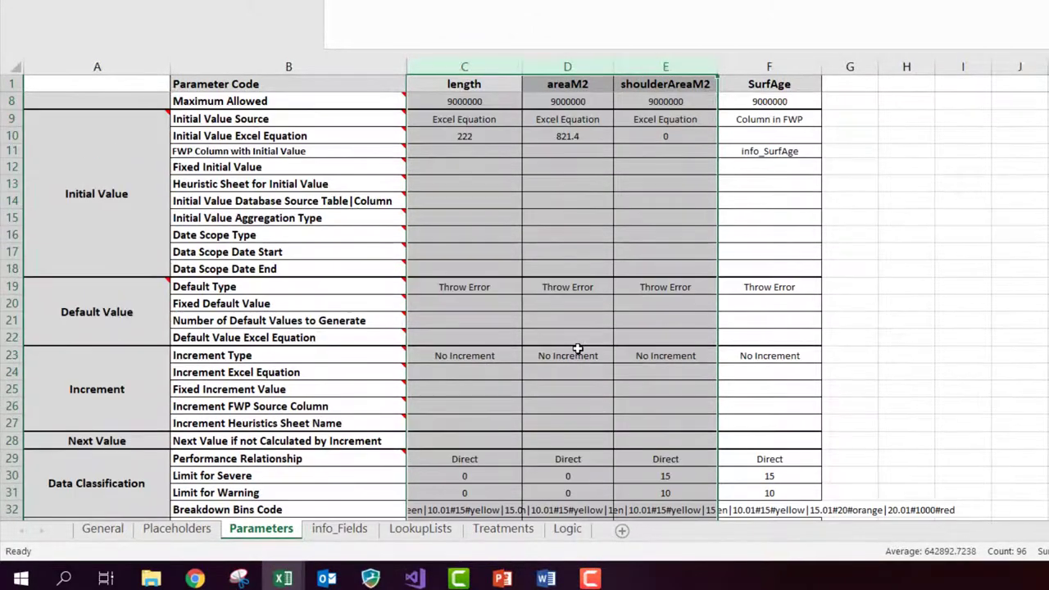
left_click(428, 355)
left_click(565, 355)
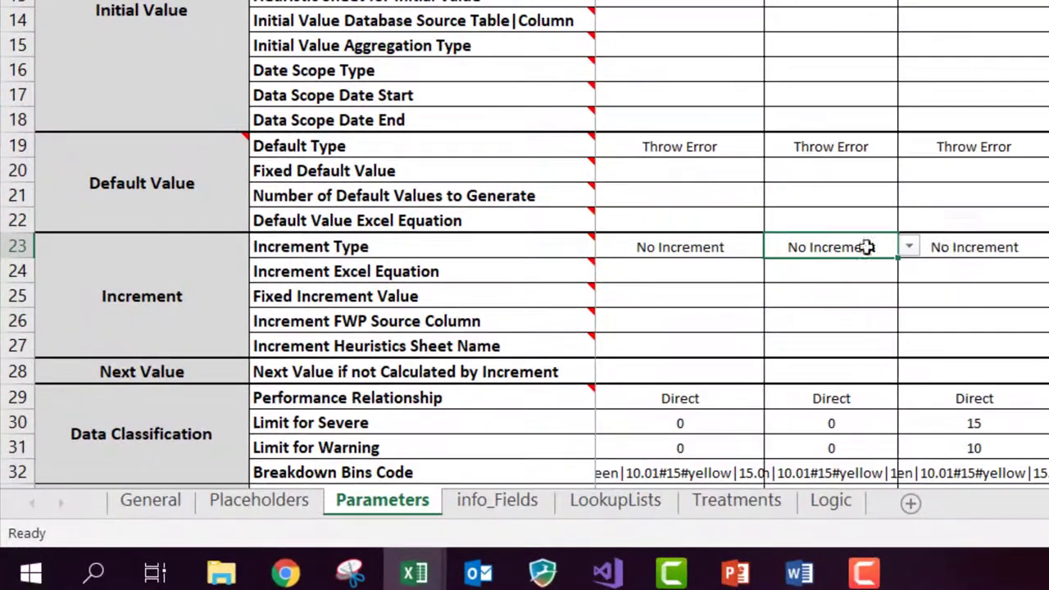
left_click(648, 356)
left_click_drag(713, 240, 949, 249)
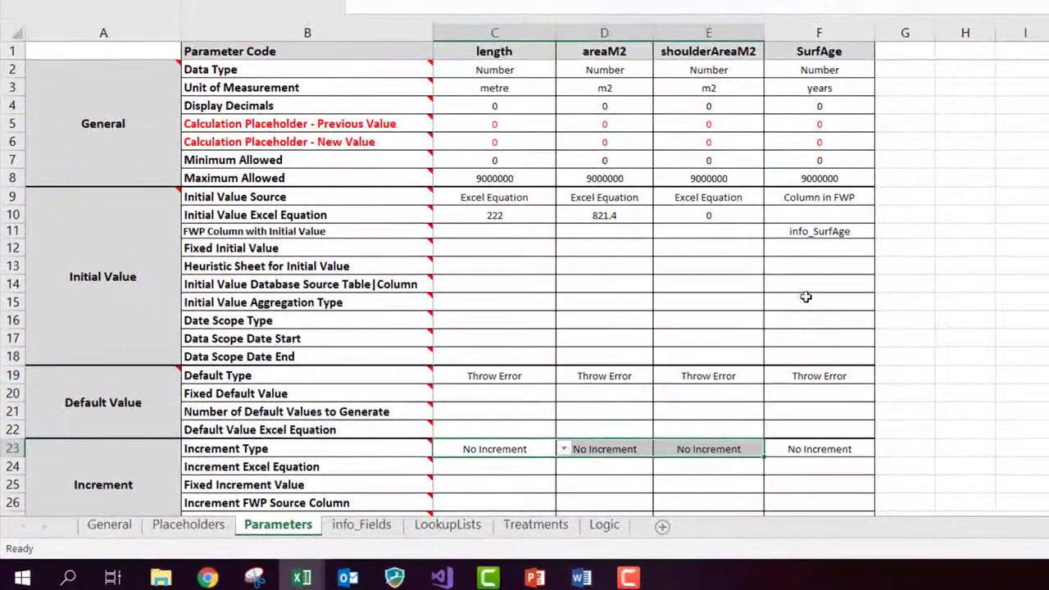
scroll(885, 385, "down", 2)
- Set SurfAge's Increment Type in F23 to Fixed Value
double_click(844, 340)
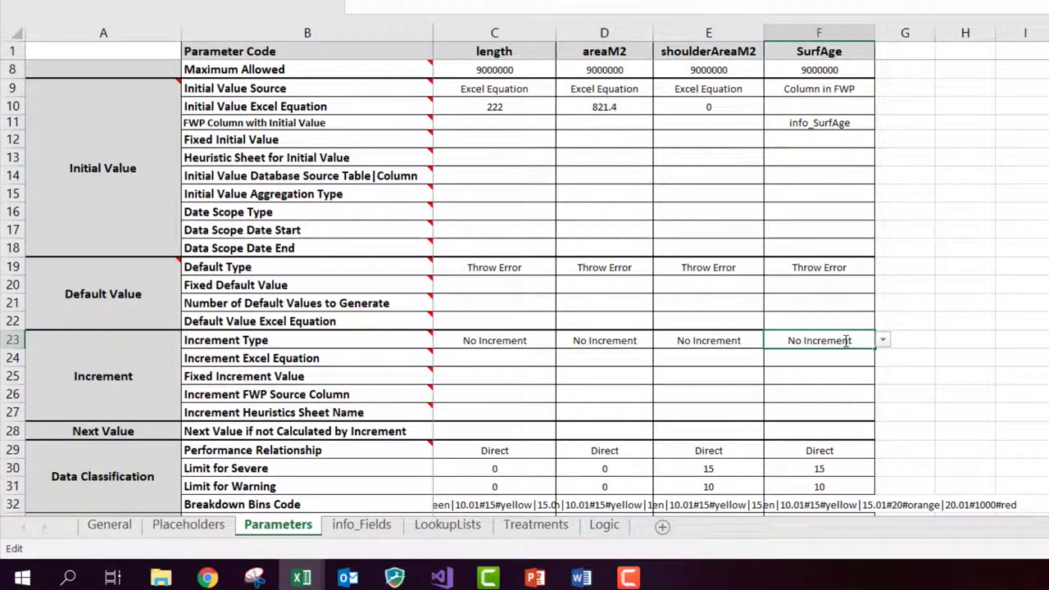
left_click(775, 372)
left_click(782, 340)
left_click(883, 342)
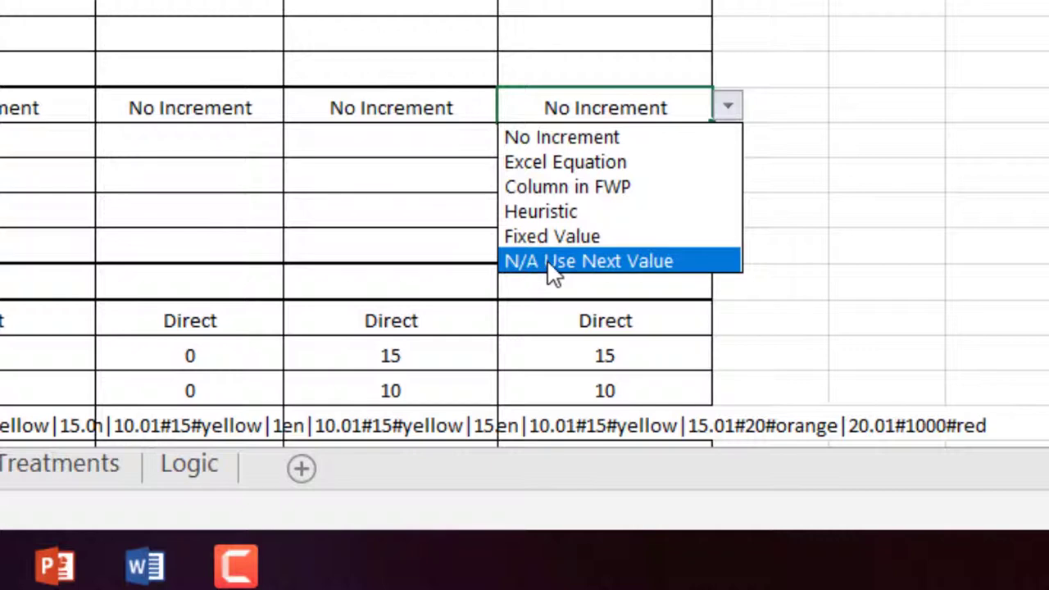
left_click(577, 263)
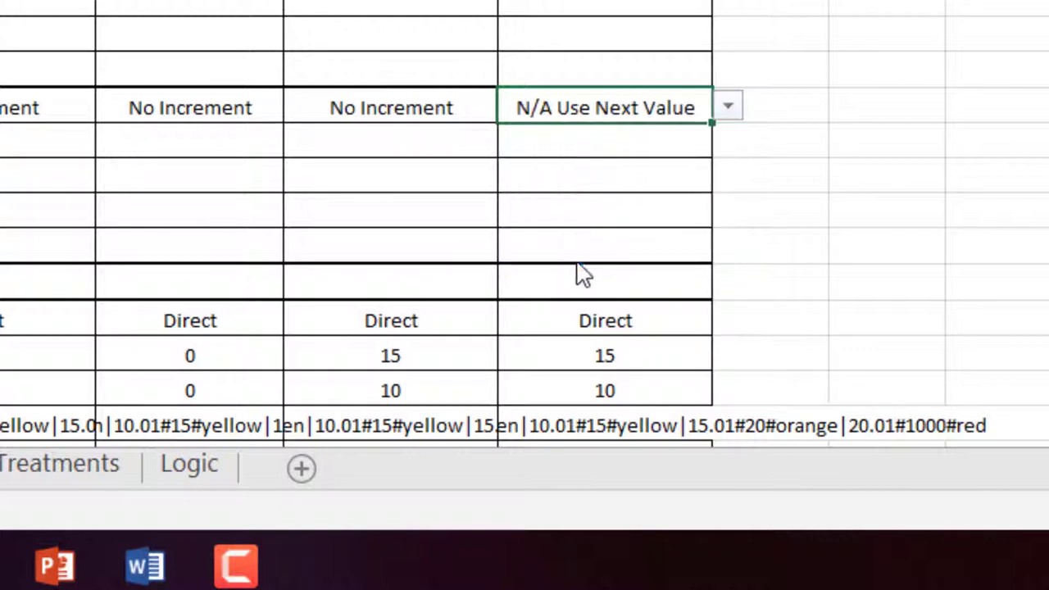
left_click(729, 109)
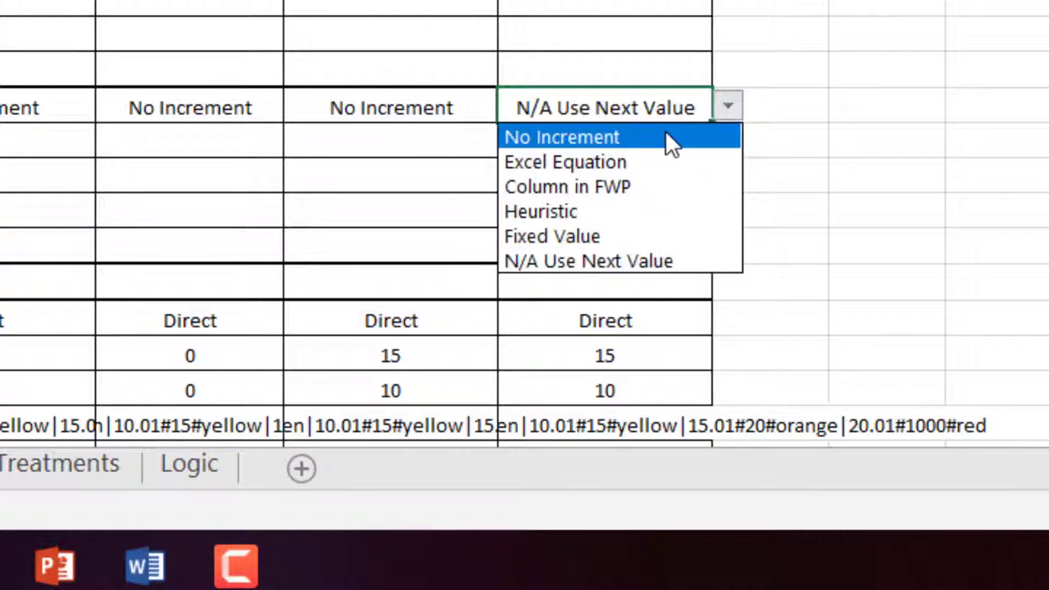
left_click(551, 242)
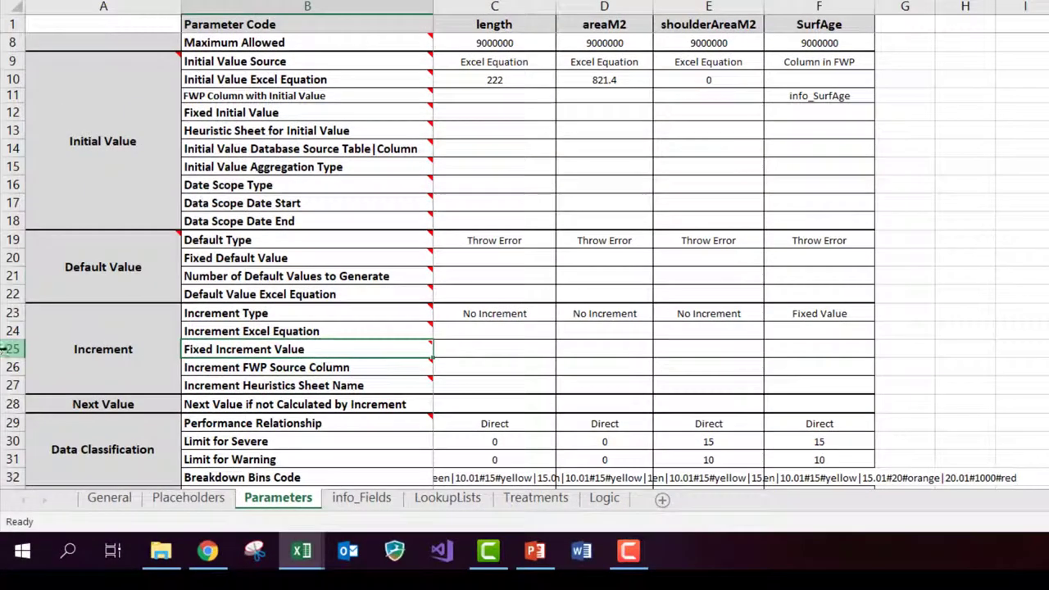
- Enter 1 as SurfAge's Fixed Increment Value in cell F25
left_click(10, 348)
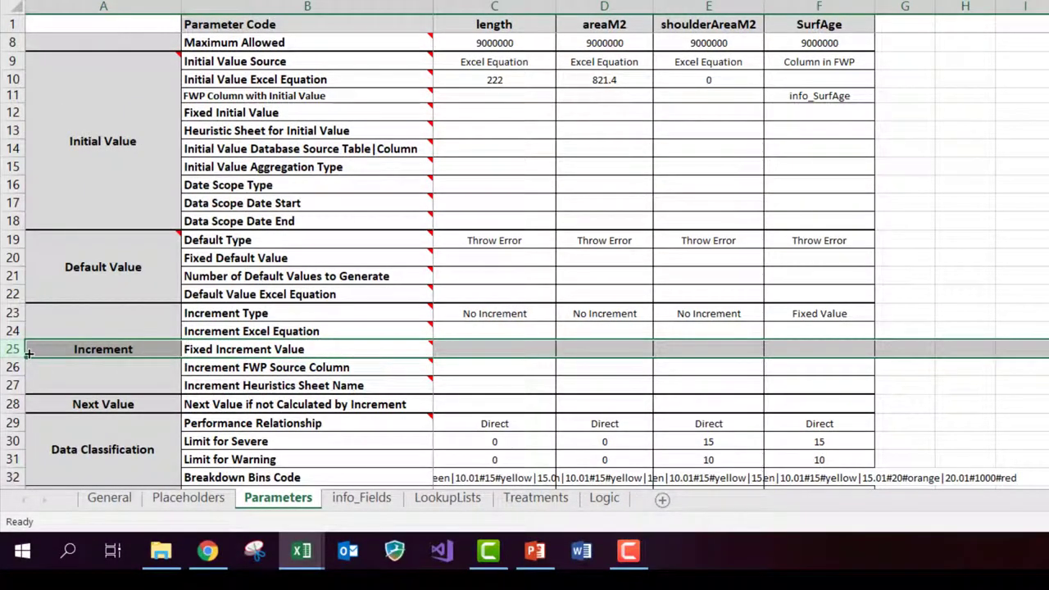
left_click(243, 348)
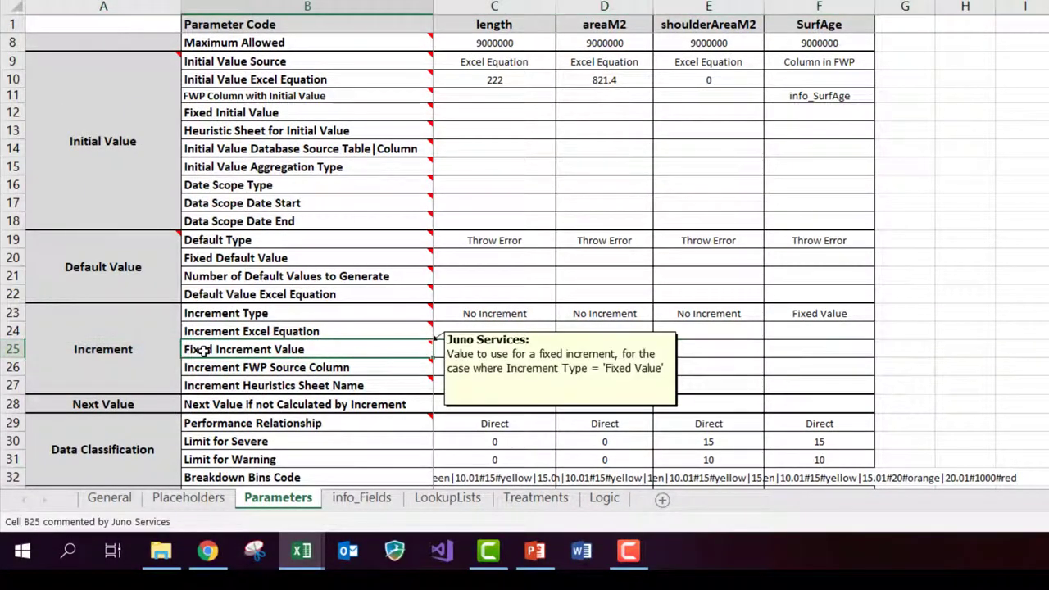
left_click(855, 349)
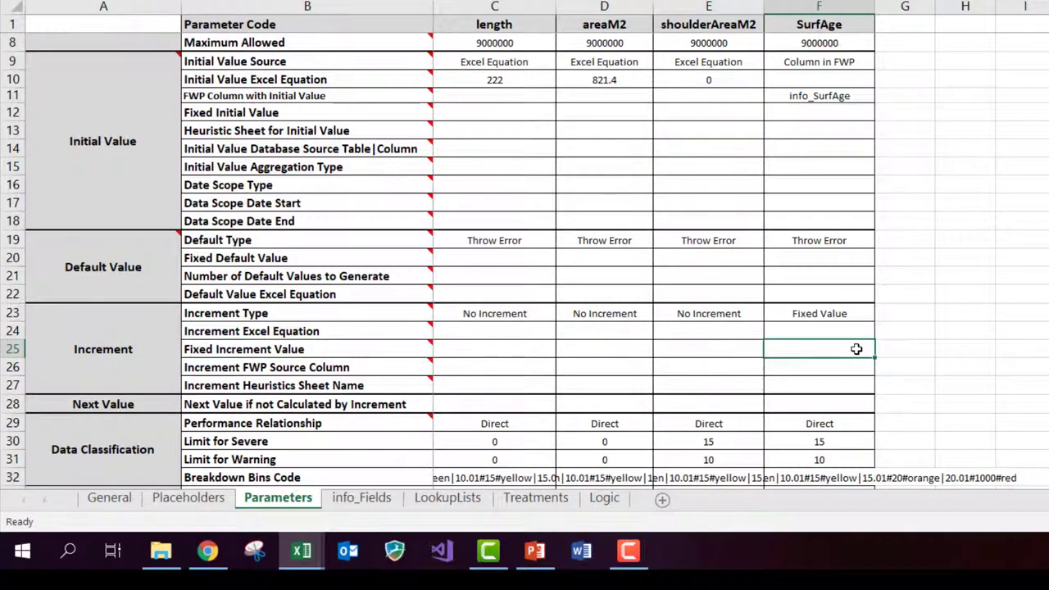
type("1")
key("Return")
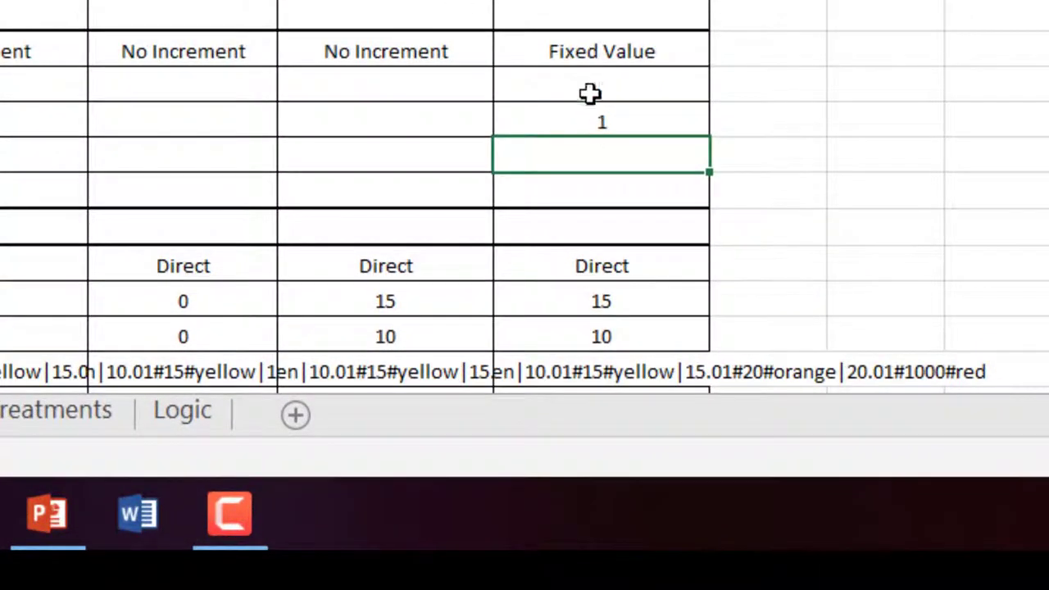
left_click(590, 120)
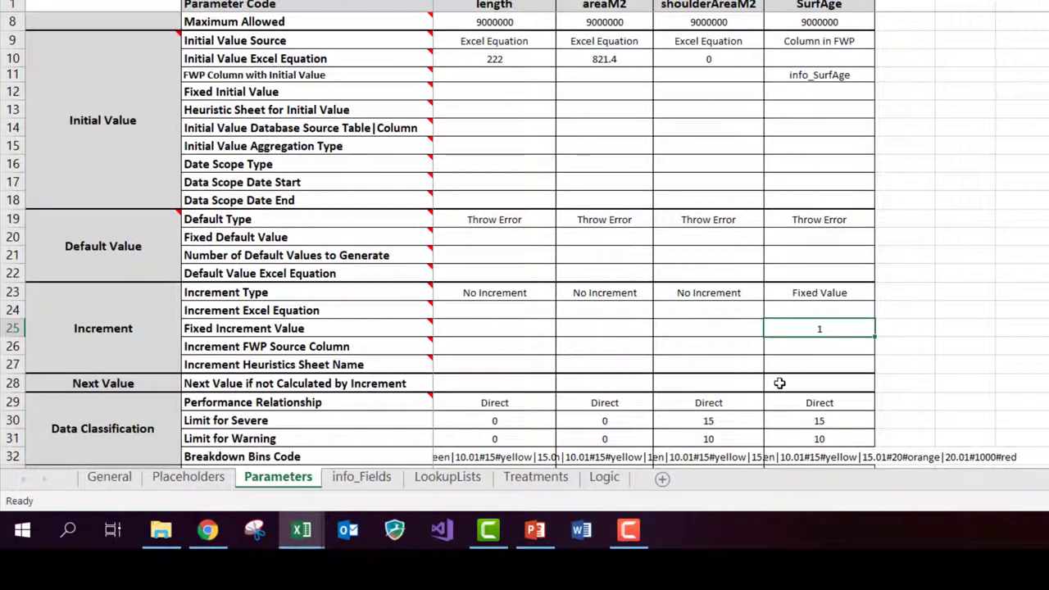
- Select SurfAge's Next Value cell and scroll further down the sheet
left_click(122, 384)
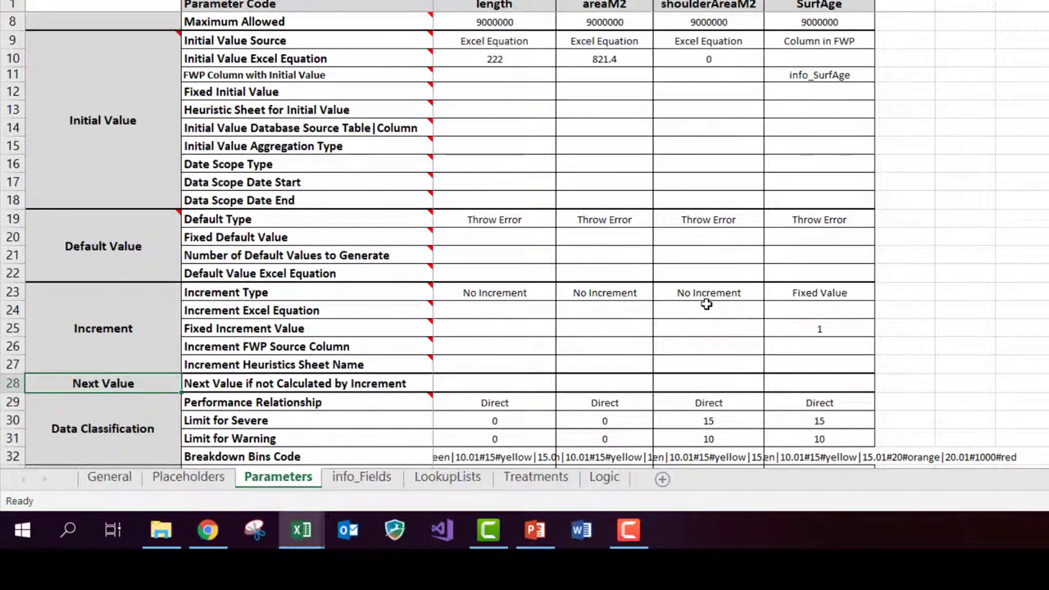
left_click(806, 384)
scroll(807, 385, "down", 2)
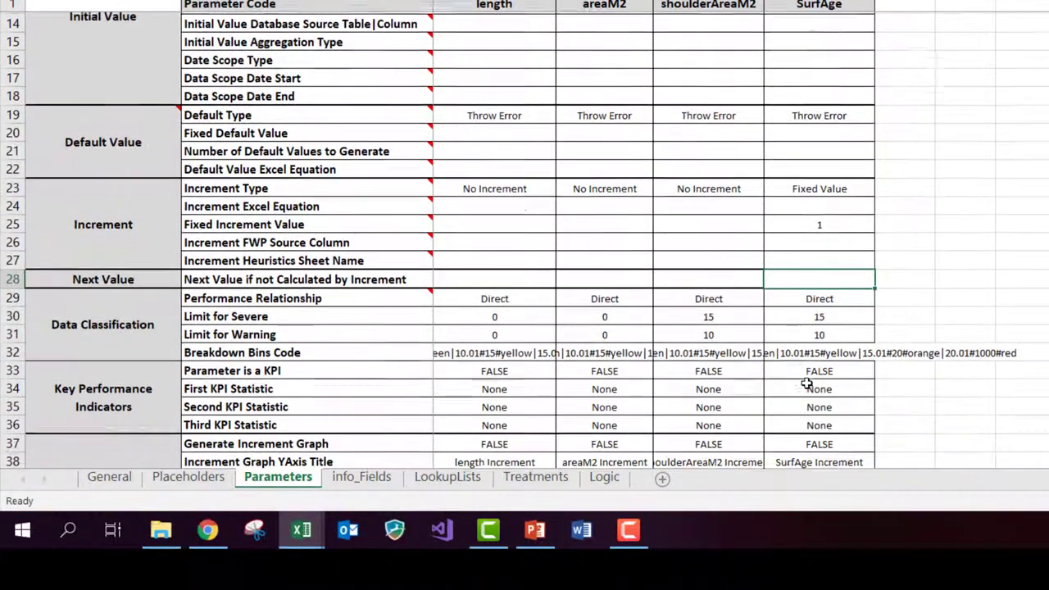
scroll(807, 385, "down", 1)
- Set SurfAge's Performance Relationship to In-Direct
left_click(815, 240)
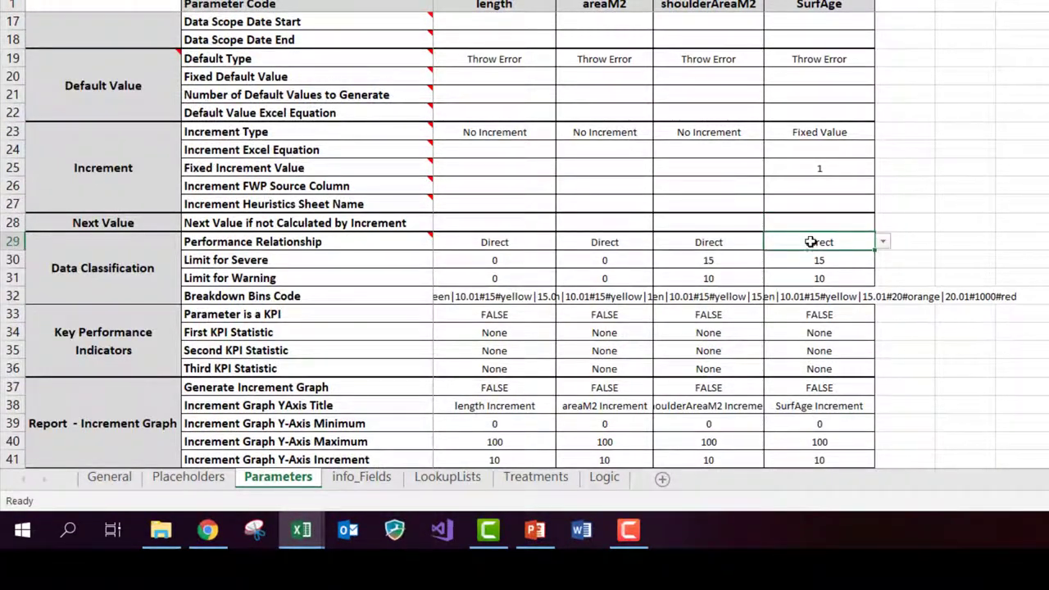
left_click(882, 242)
left_click(815, 270)
- Give SurfAge a Limit for Severe of 13 and a Limit for Warning of 9
left_click(211, 259)
left_click(822, 260)
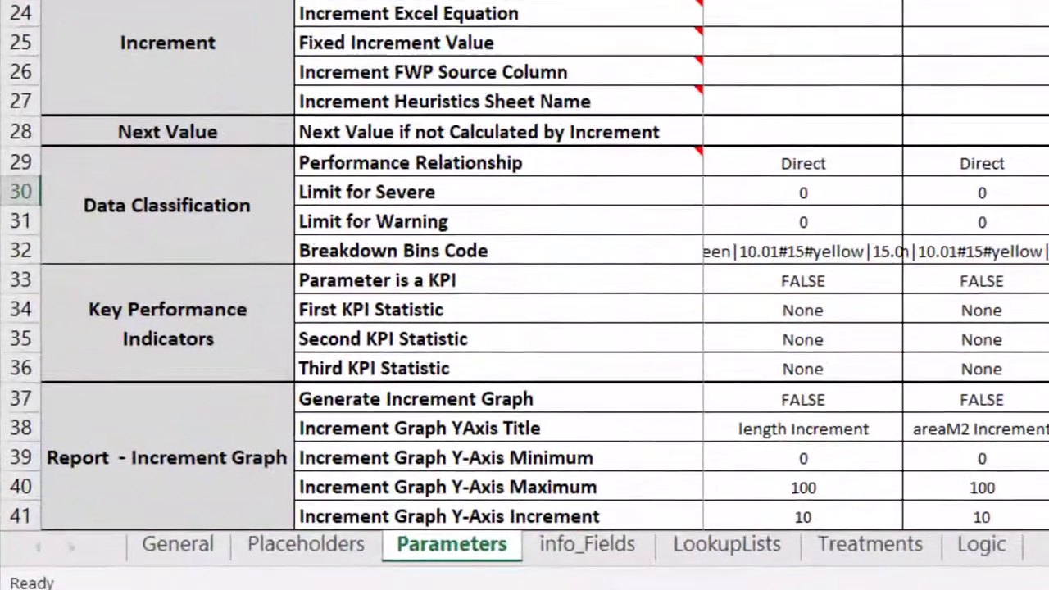
type("5")
key("Return")
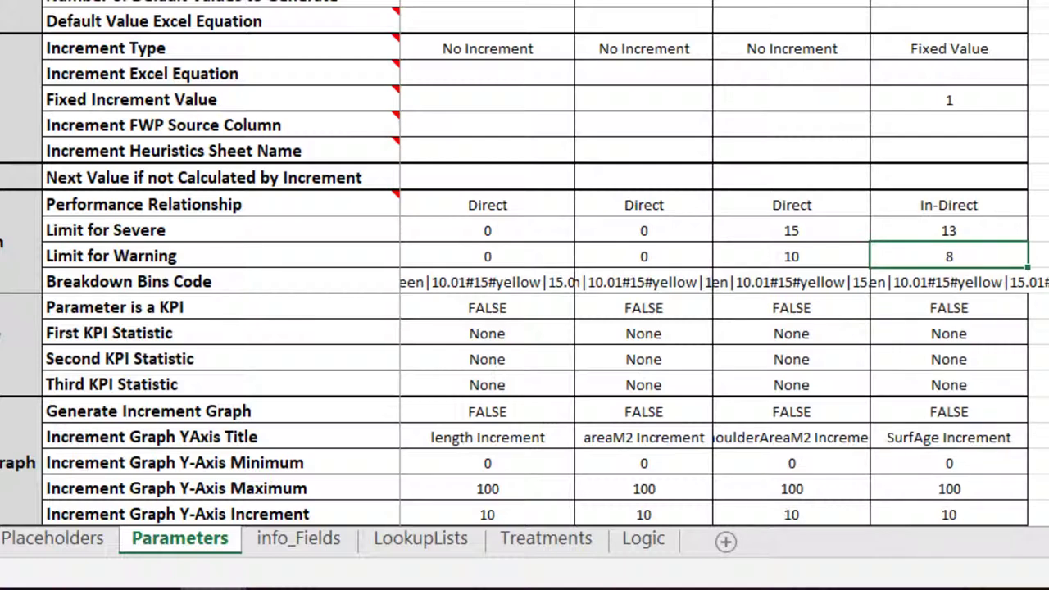
key("Return")
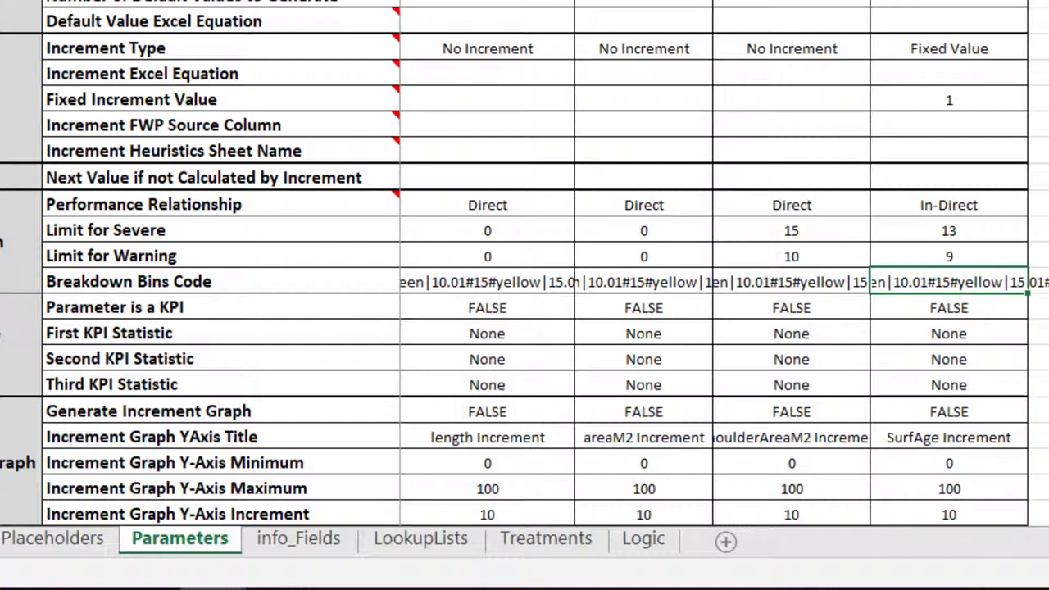
key("Up")
key("Up")
key("Down")
key("Up")
key("Down")
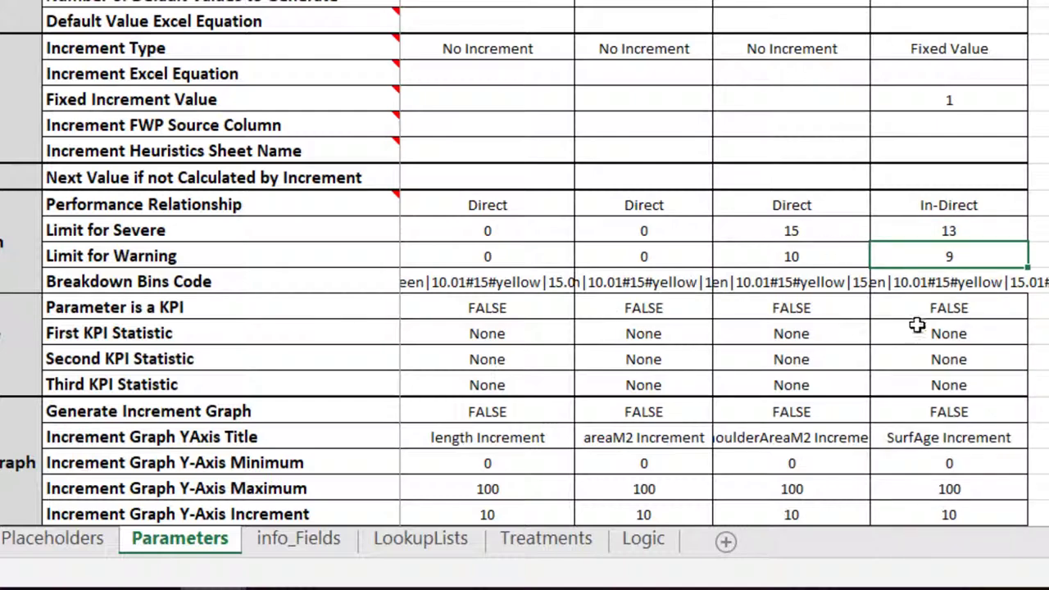
scroll(935, 332, "down", 4)
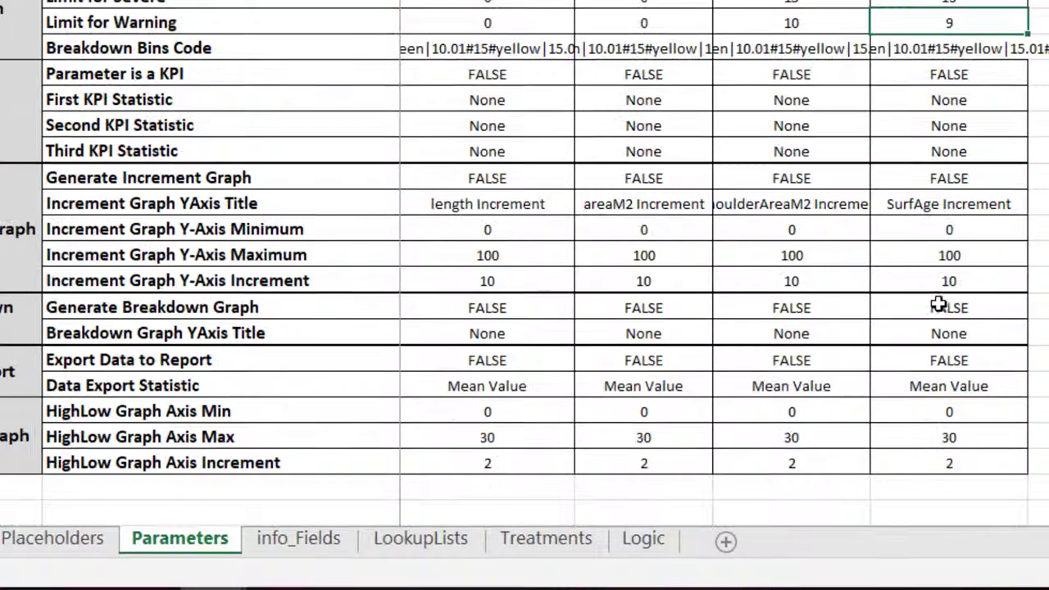
scroll(975, 270, "up", 3)
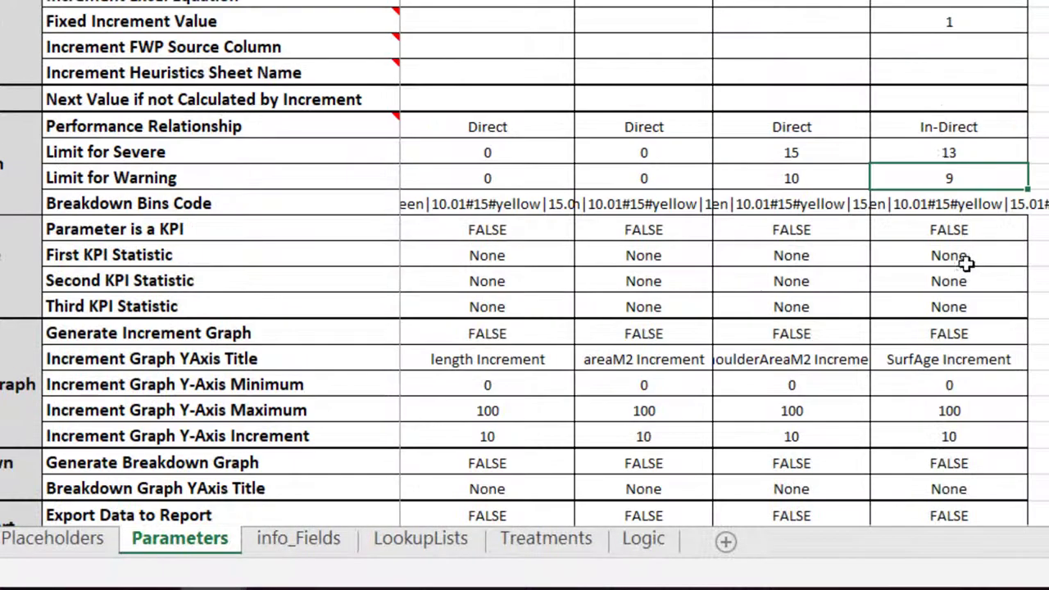
left_click(923, 148)
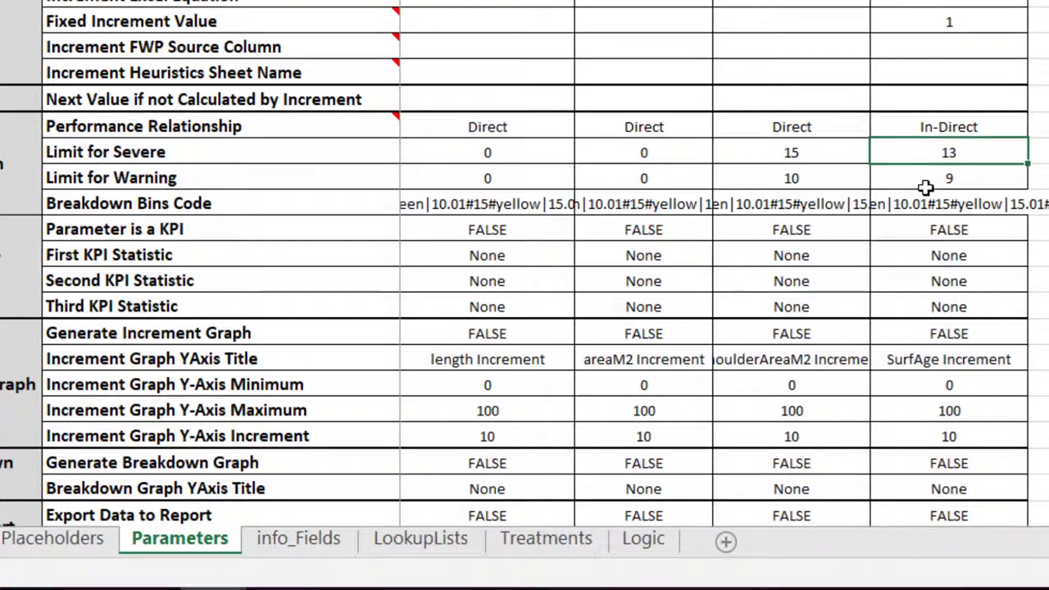
left_click(930, 132)
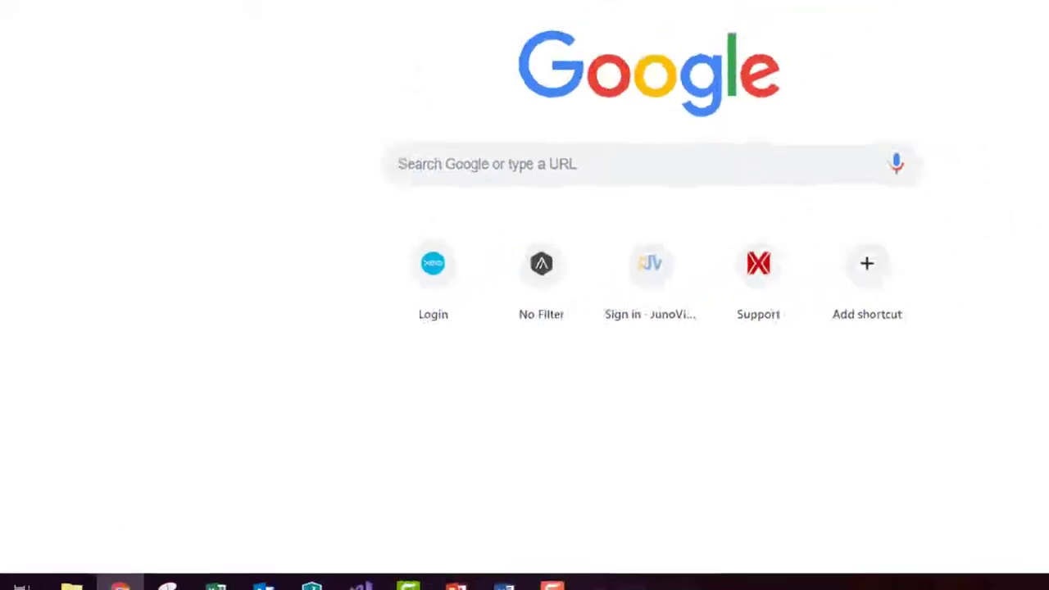
left_click(65, 60)
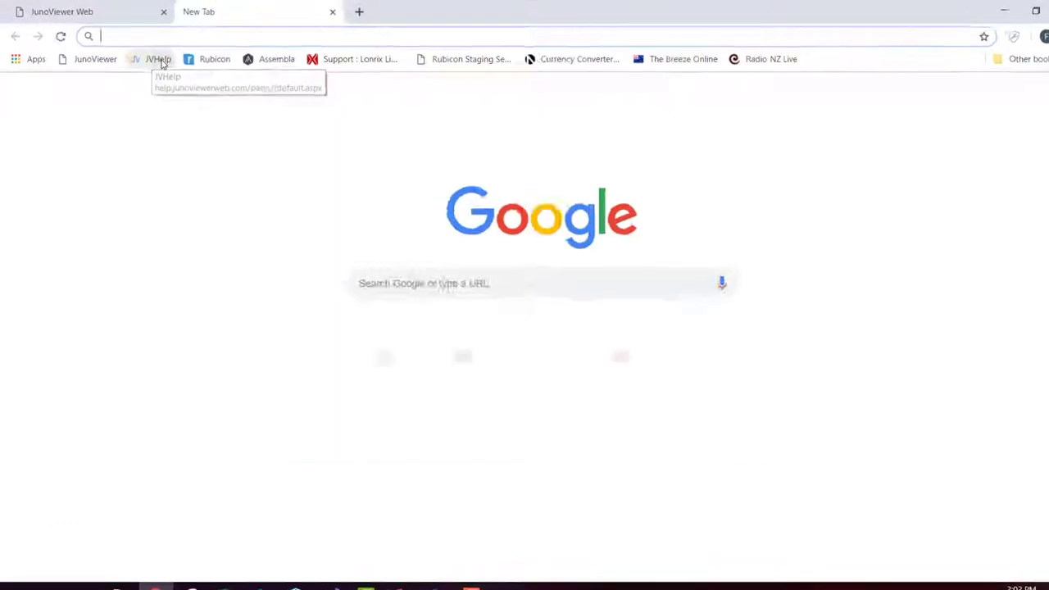
- Search JunoViewer Help for 'model parameter' and open the DMS File - Parameters: General topic
left_click(154, 58)
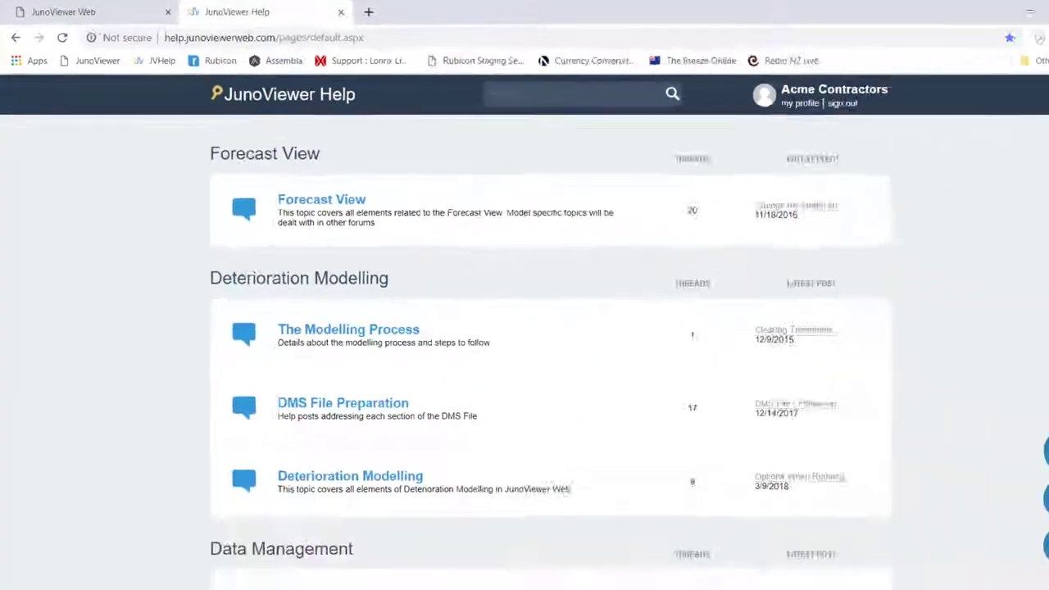
left_click(610, 91)
type("model paramete")
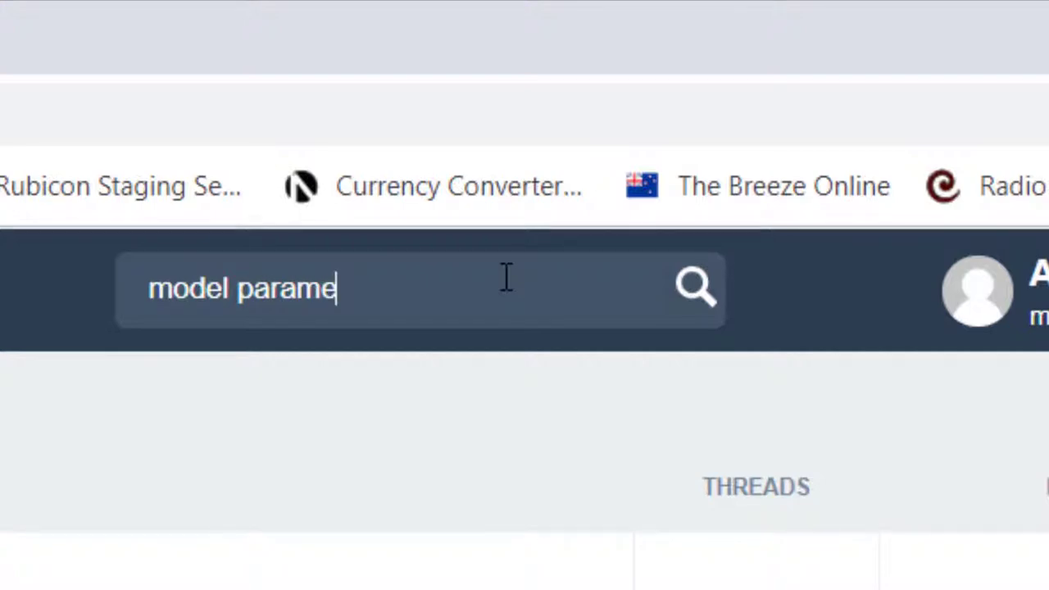
type("r")
key("Return")
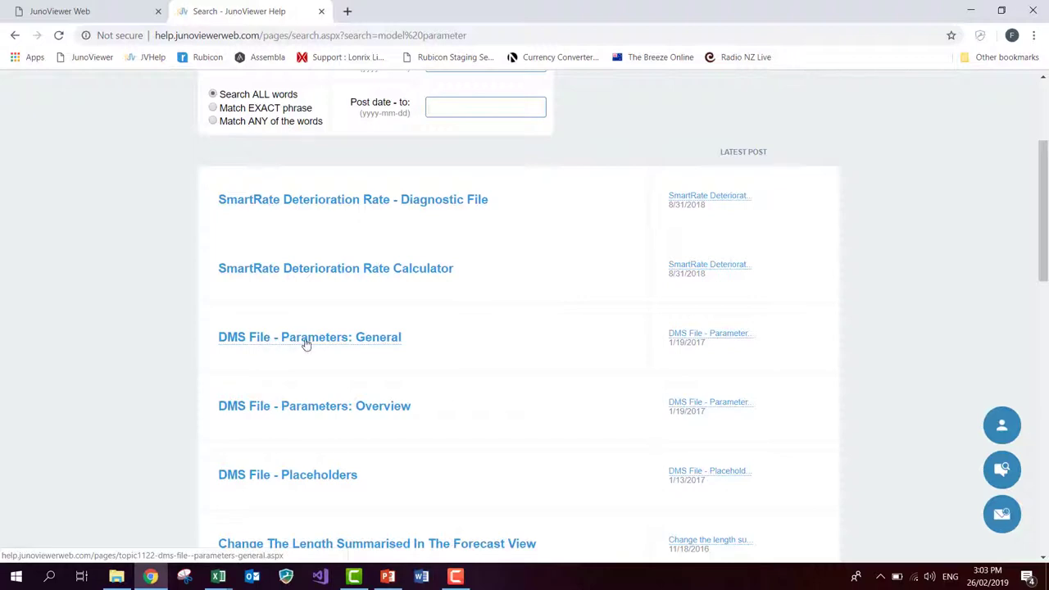
left_click(347, 341)
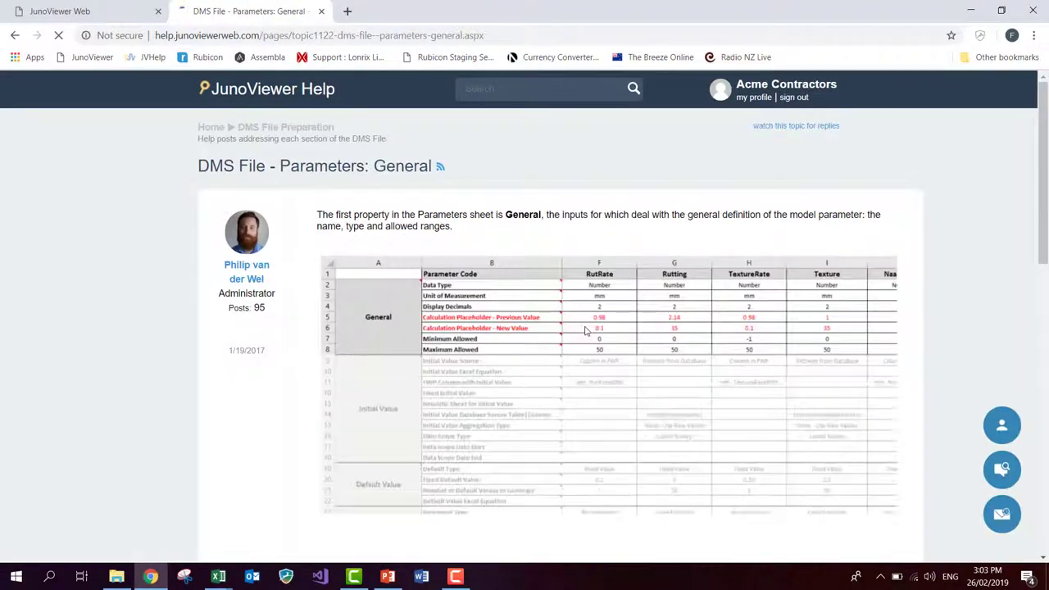
- Read through the help topic, then return to the DMS workbook in Excel
scroll(585, 330, "down", 1)
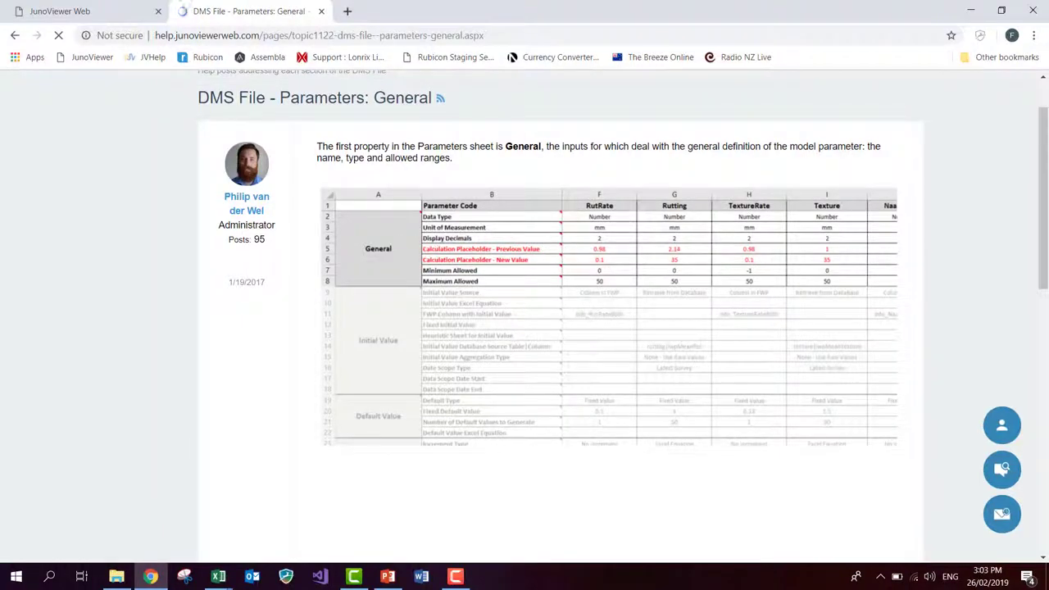
scroll(372, 300, "down", 7)
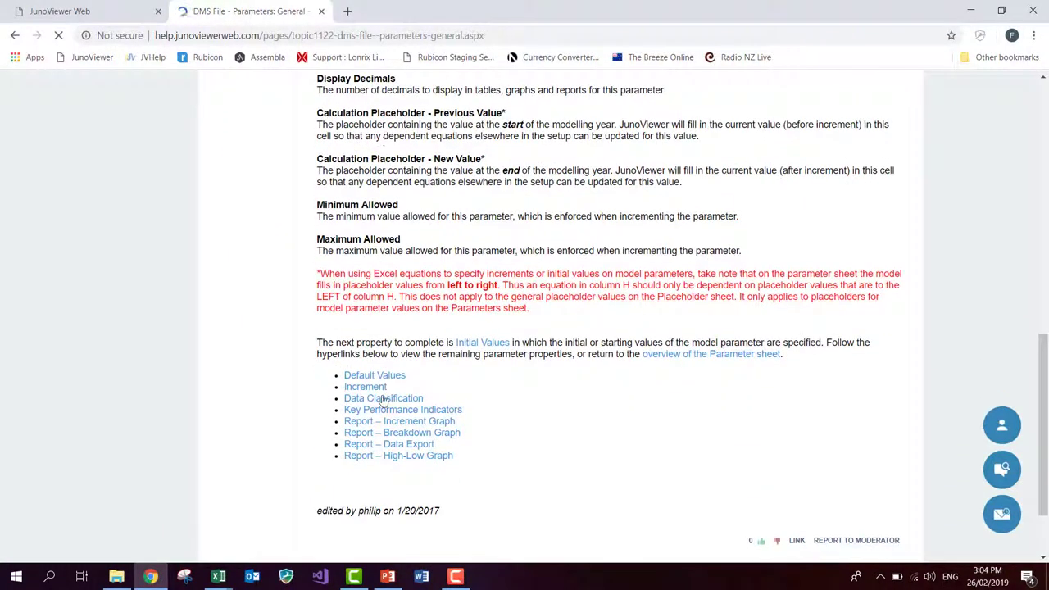
scroll(381, 386, "down", 1)
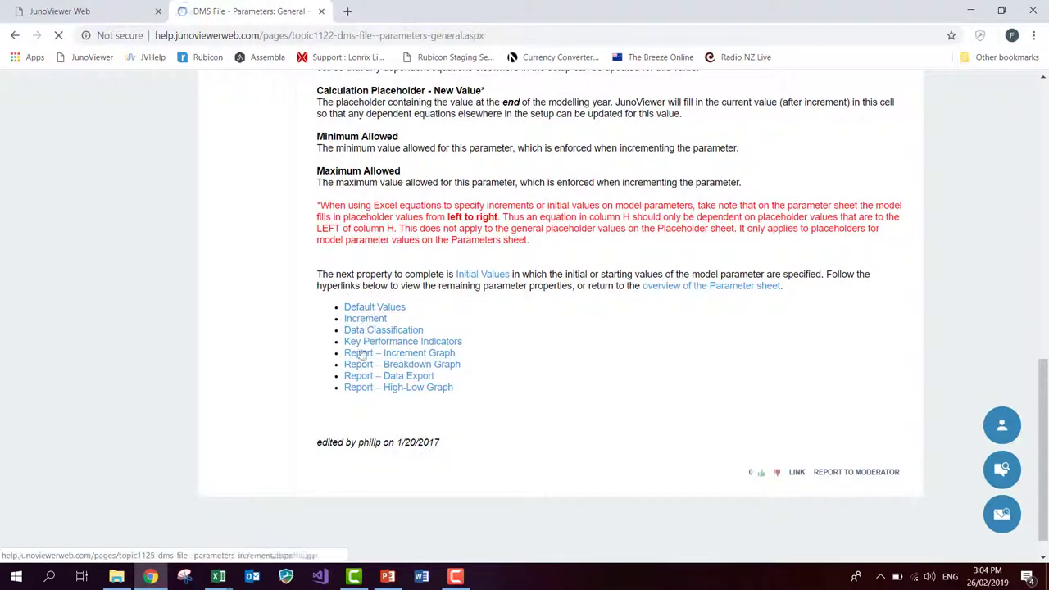
scroll(465, 308, "up", 10)
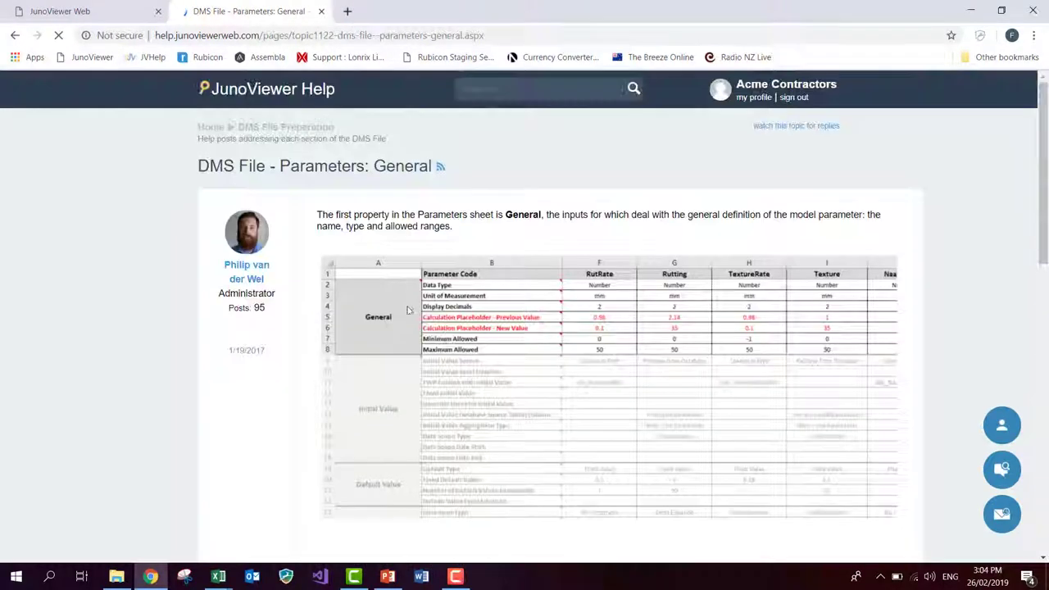
left_click(81, 11)
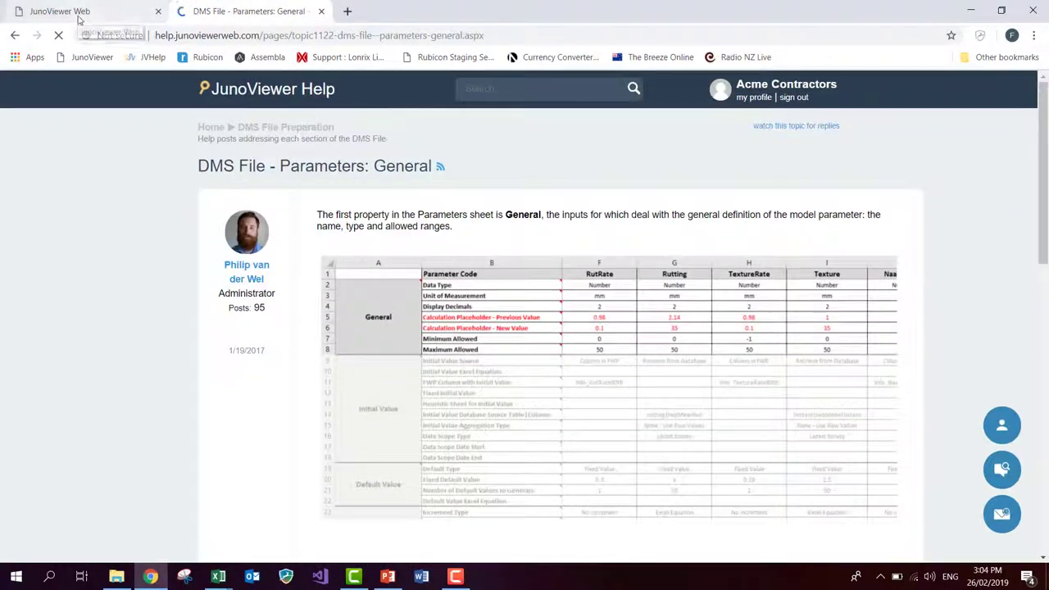
key("alt+Tab")
- Review the Parameters sheet and save the DMS Lonrix Basic Master V1 workbook
left_click(663, 257)
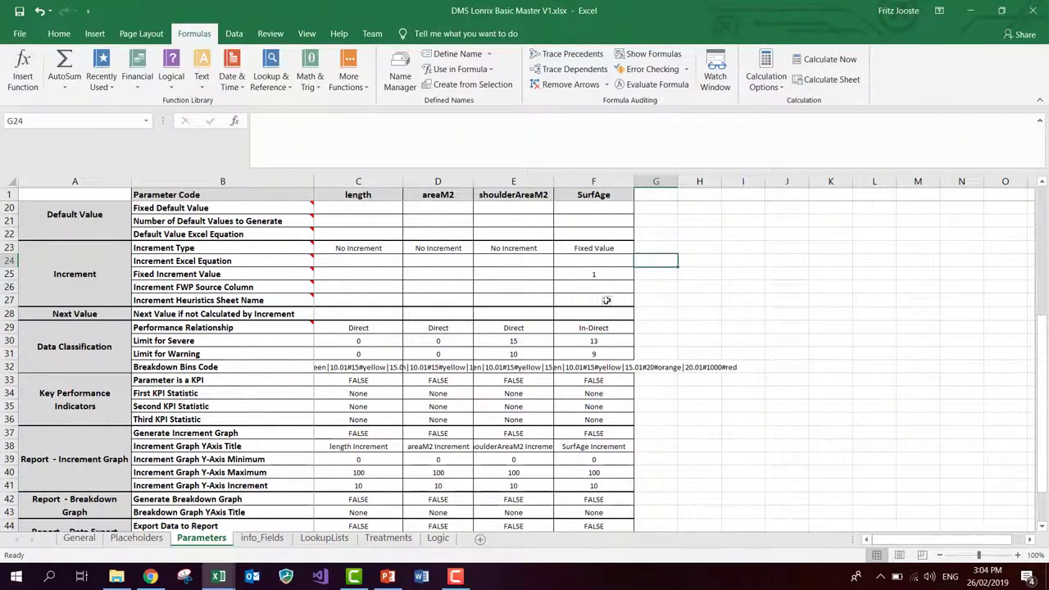
scroll(586, 226, "up", 6)
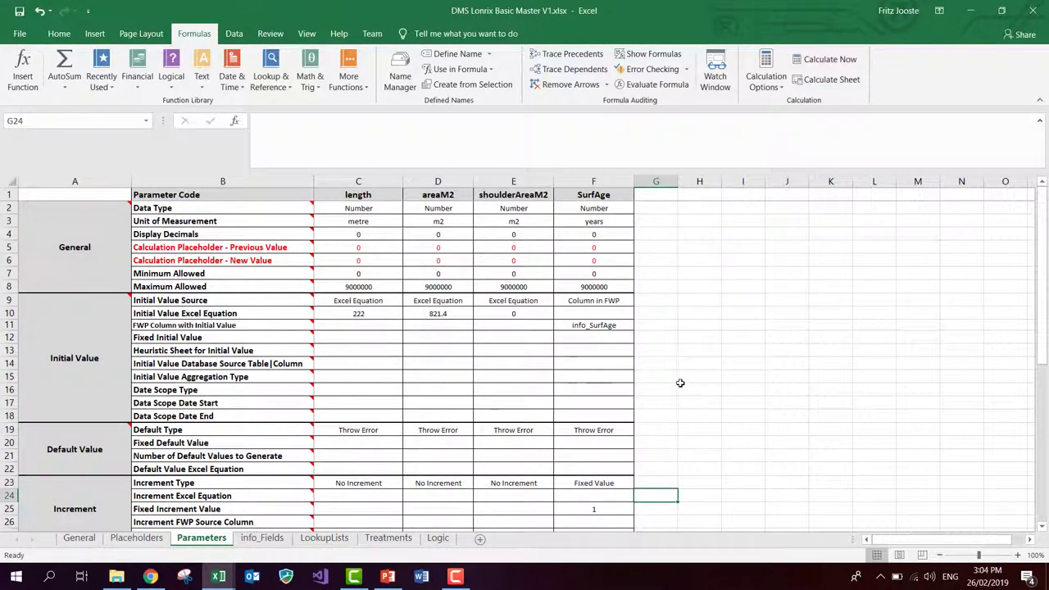
scroll(680, 383, "down", 3)
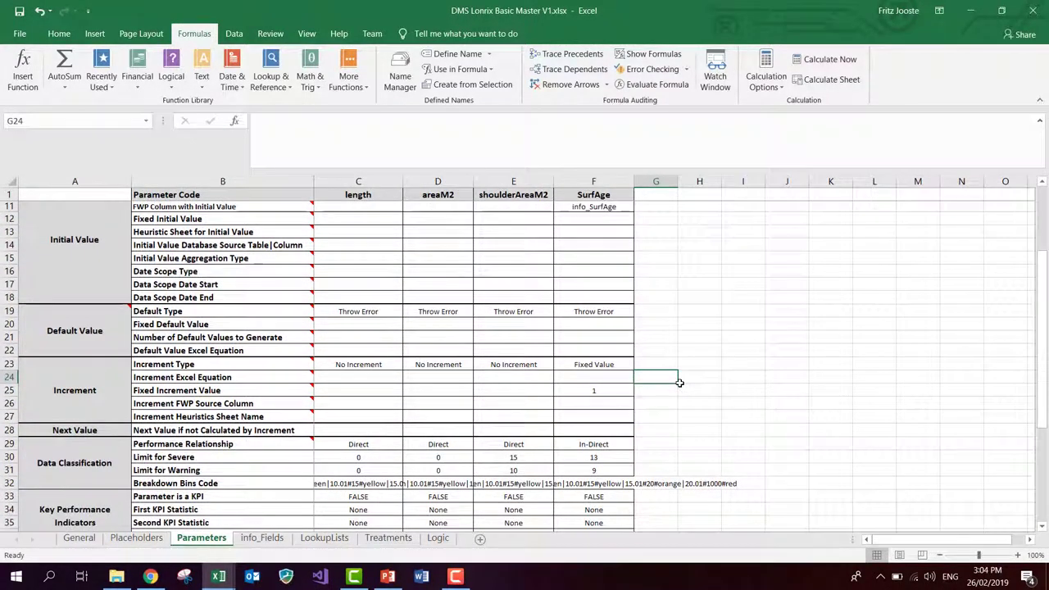
scroll(678, 376, "up", 3)
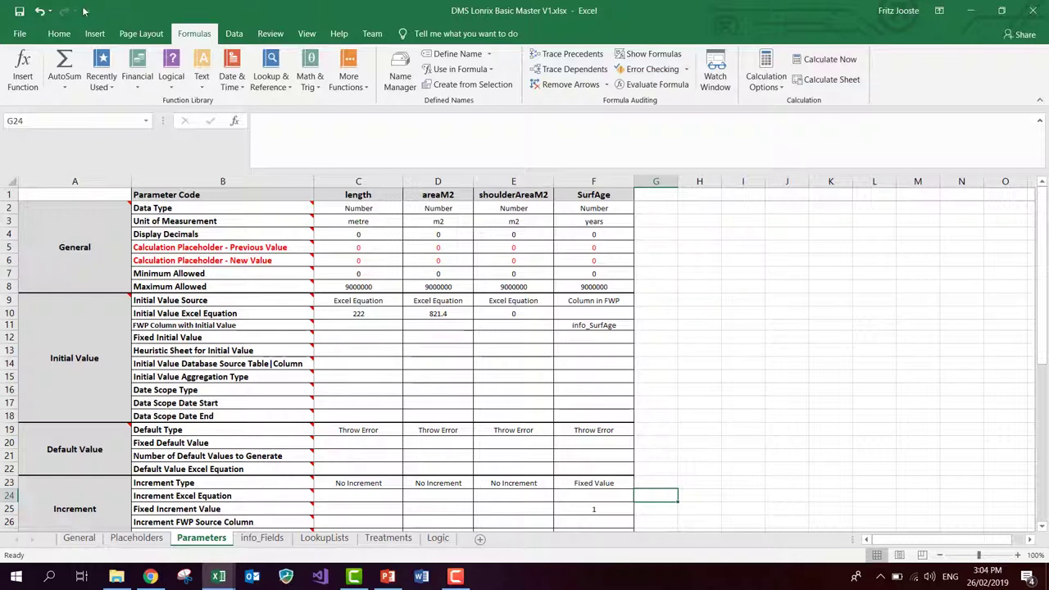
left_click(19, 12)
- Go to Settings > Forecast Models in JunoViewer and select the AA Demo Small setup
left_click(150, 577)
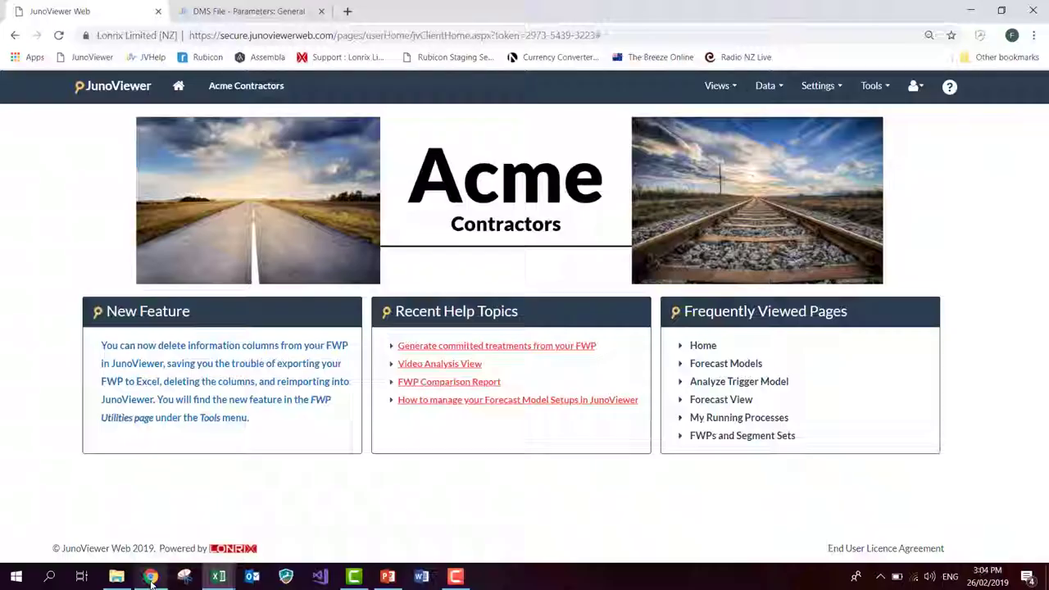
left_click(818, 86)
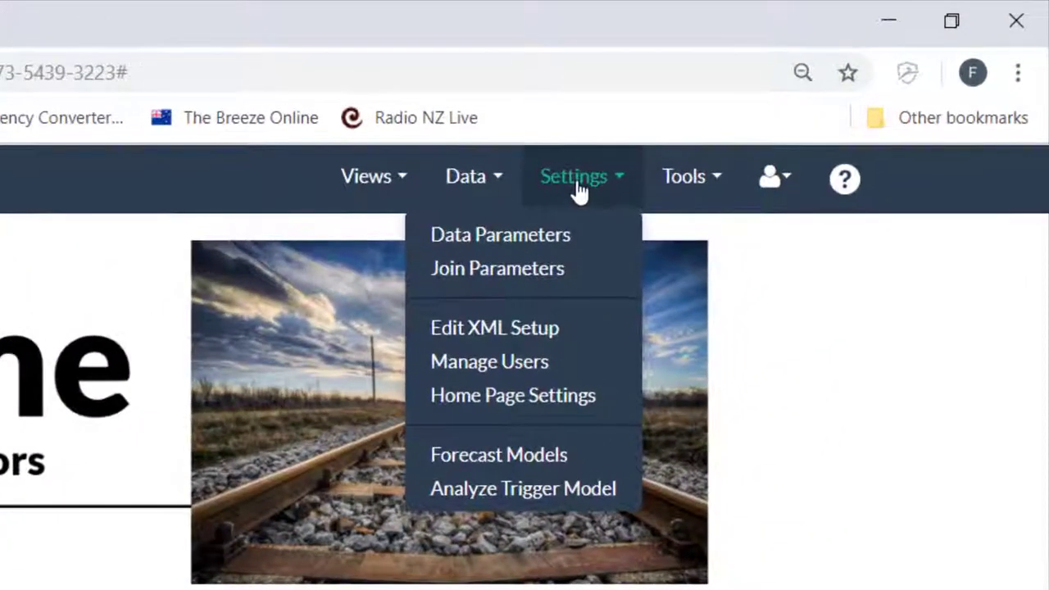
left_click(514, 455)
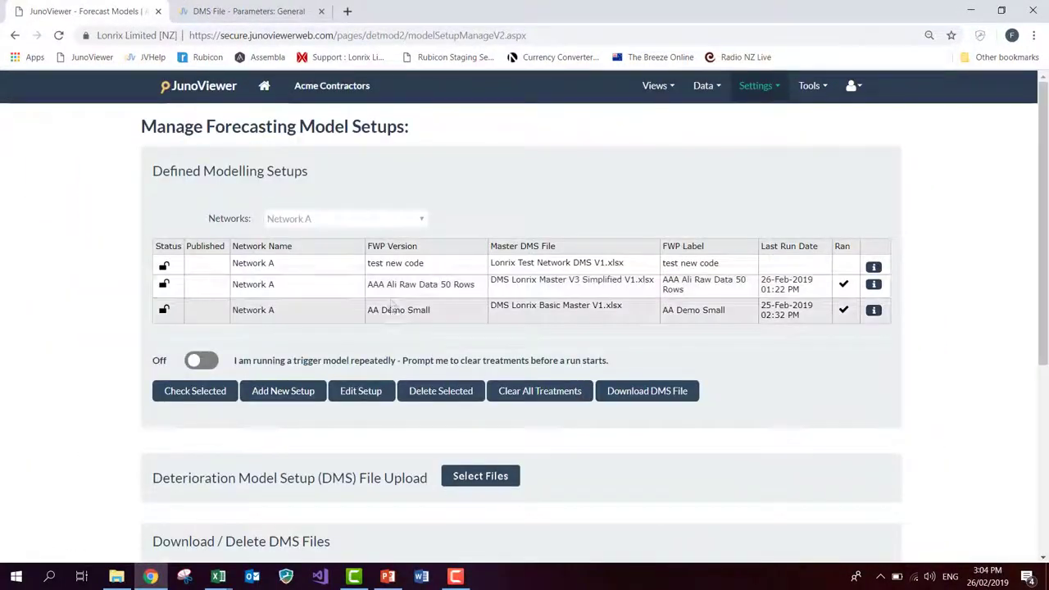
left_click(393, 310)
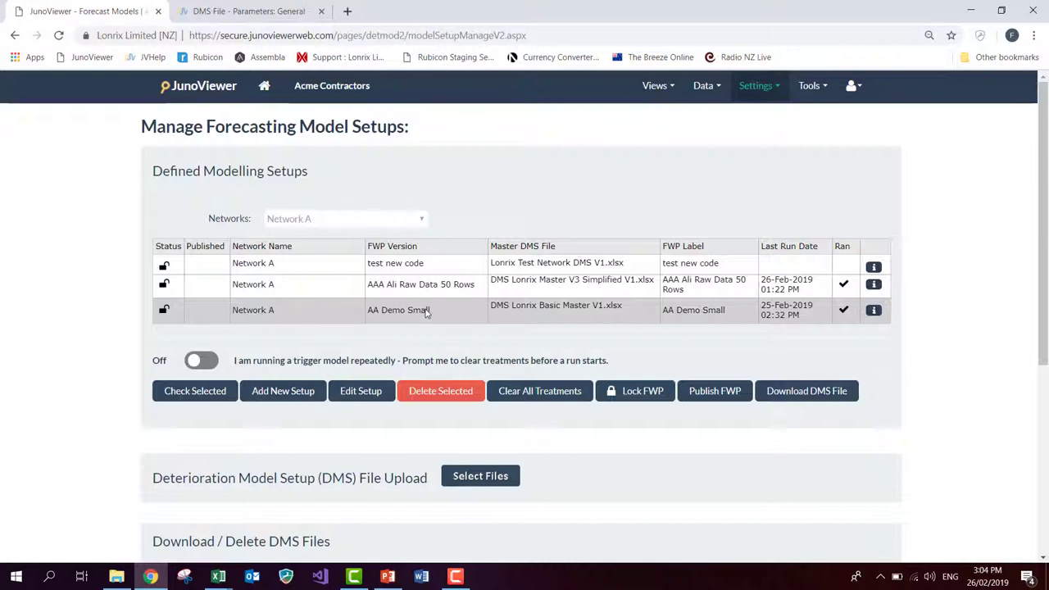
scroll(425, 312, "down", 2)
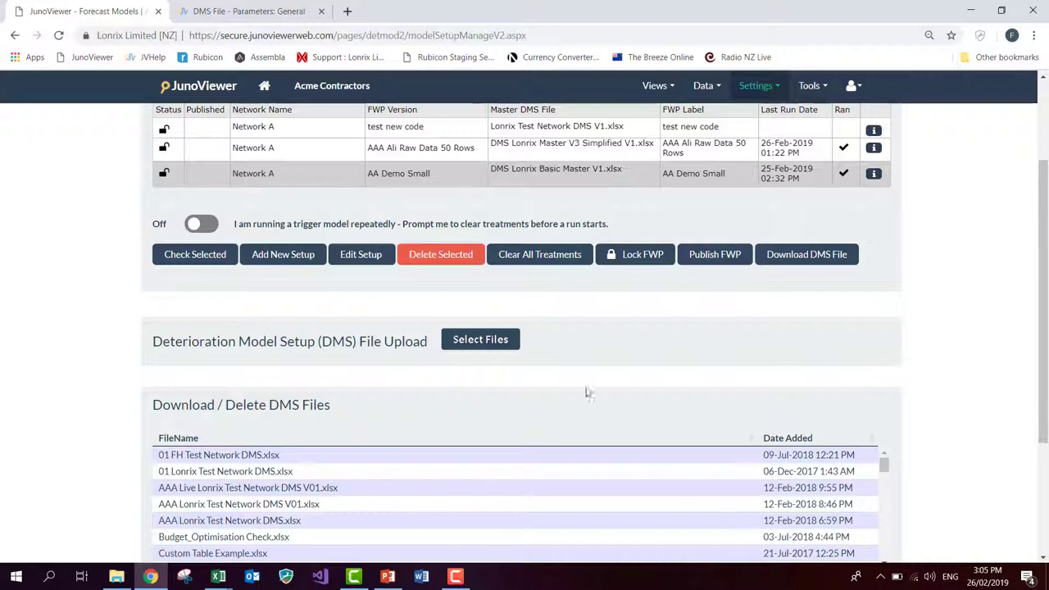
- Upload DMS Lonrix Basic Master V1.xlsx and check the AA Demo Small setup for errors
left_click(479, 340)
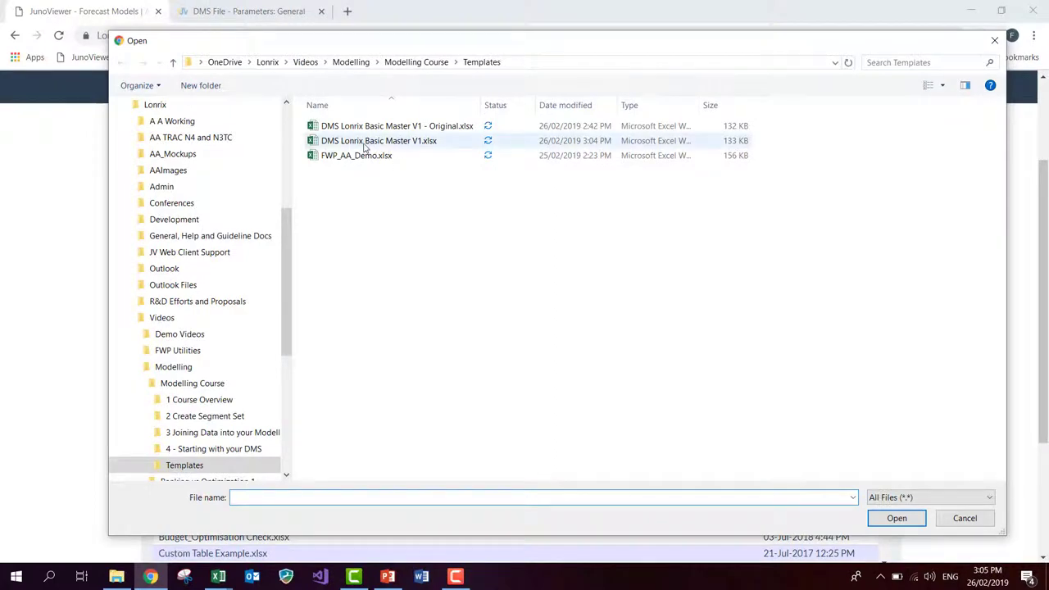
double_click(366, 144)
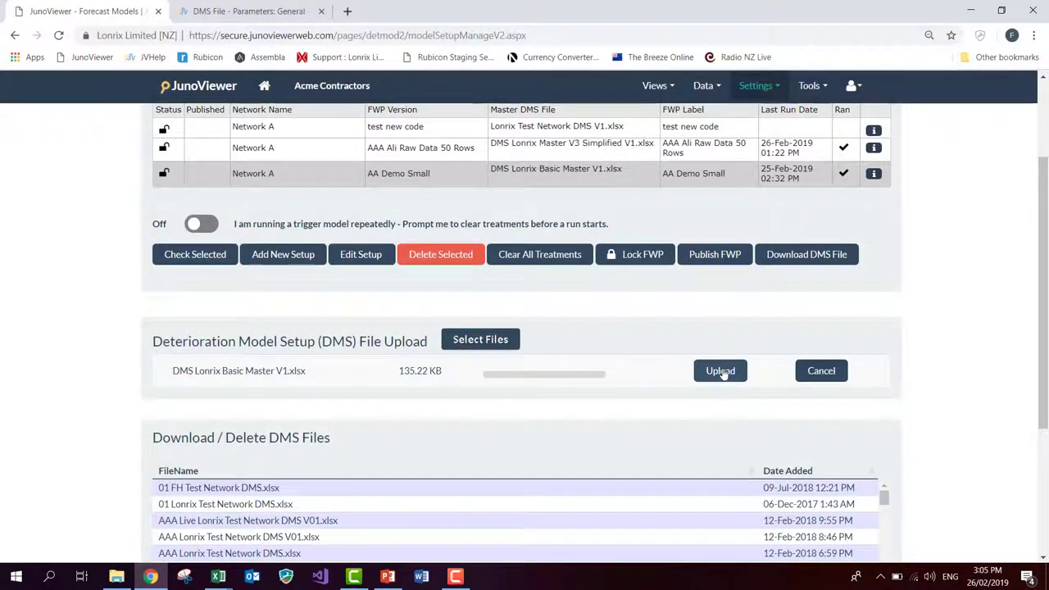
left_click(721, 371)
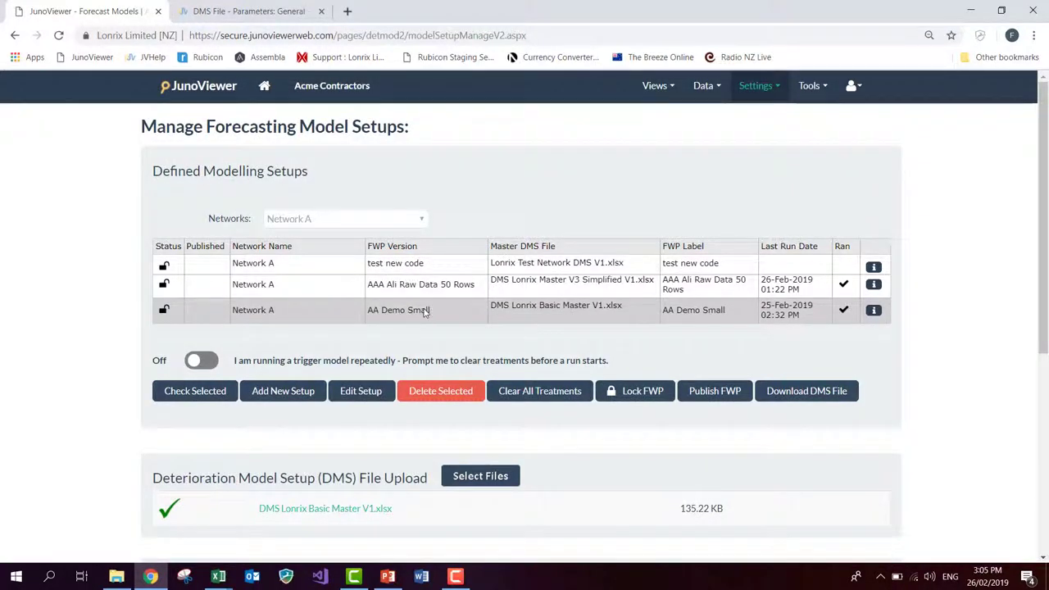
left_click(196, 390)
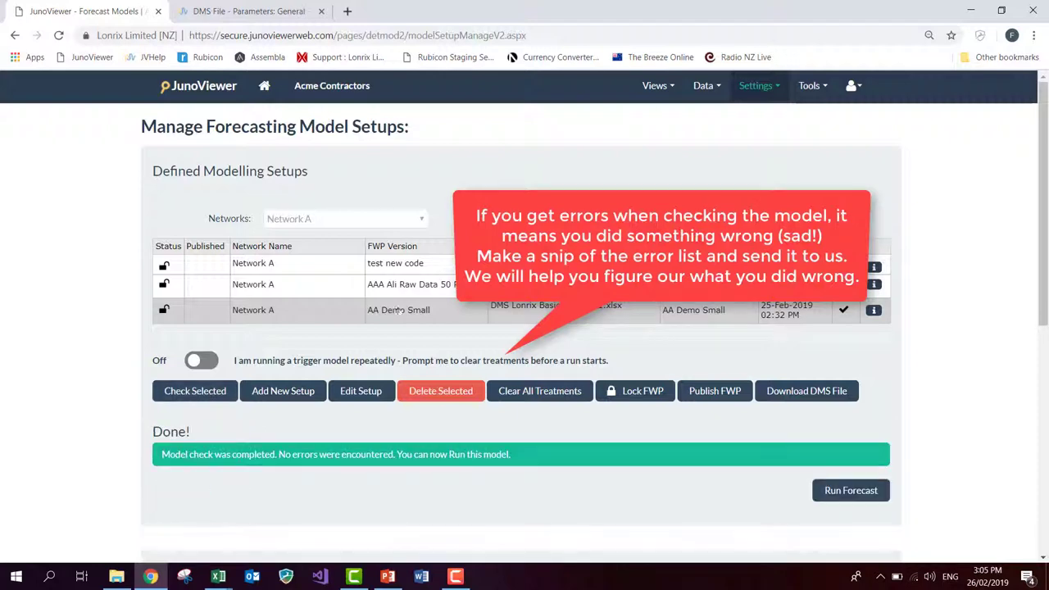
- Run the forecast, then load the Forecast View for Network A's AA Demo Small
scroll(727, 417, "down", 1)
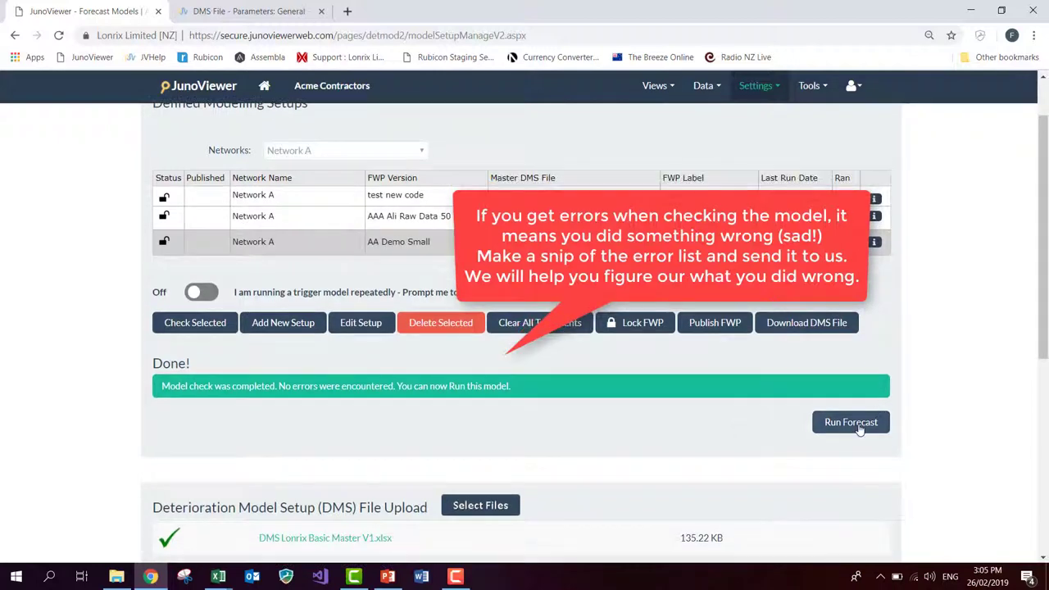
left_click(856, 423)
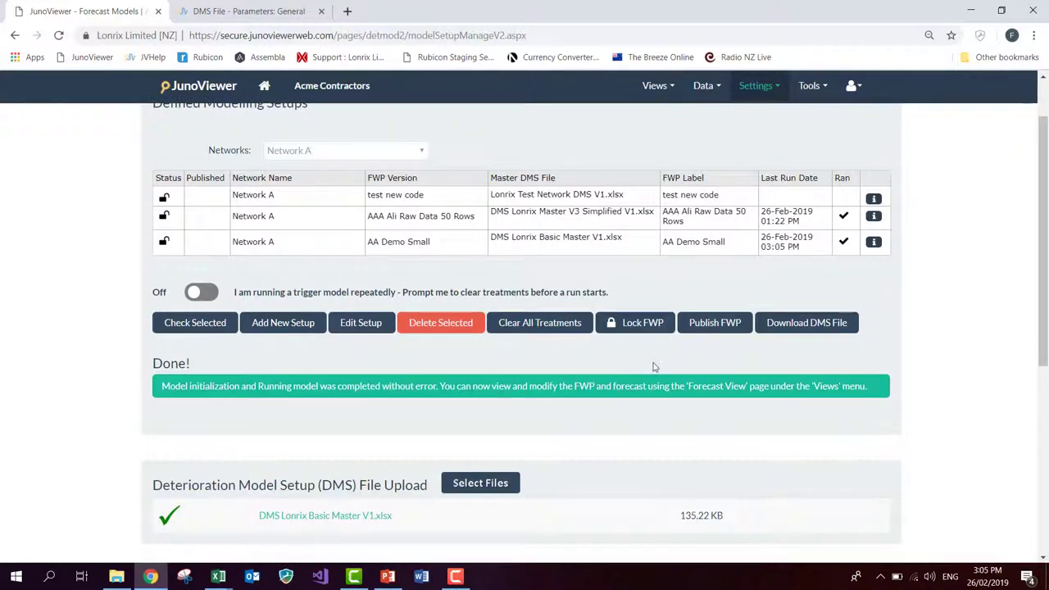
left_click(664, 90)
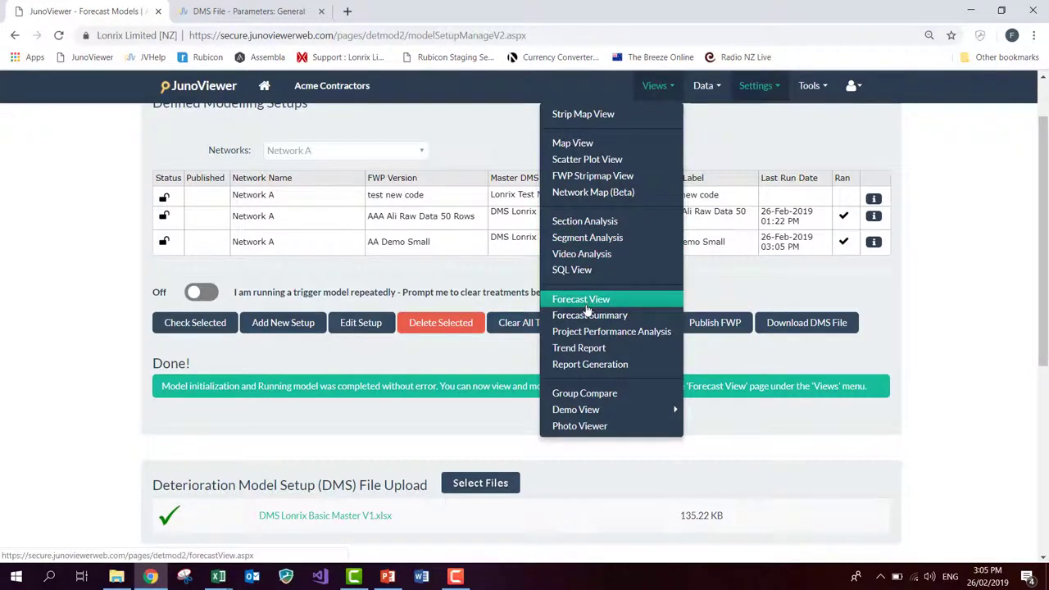
left_click(587, 308)
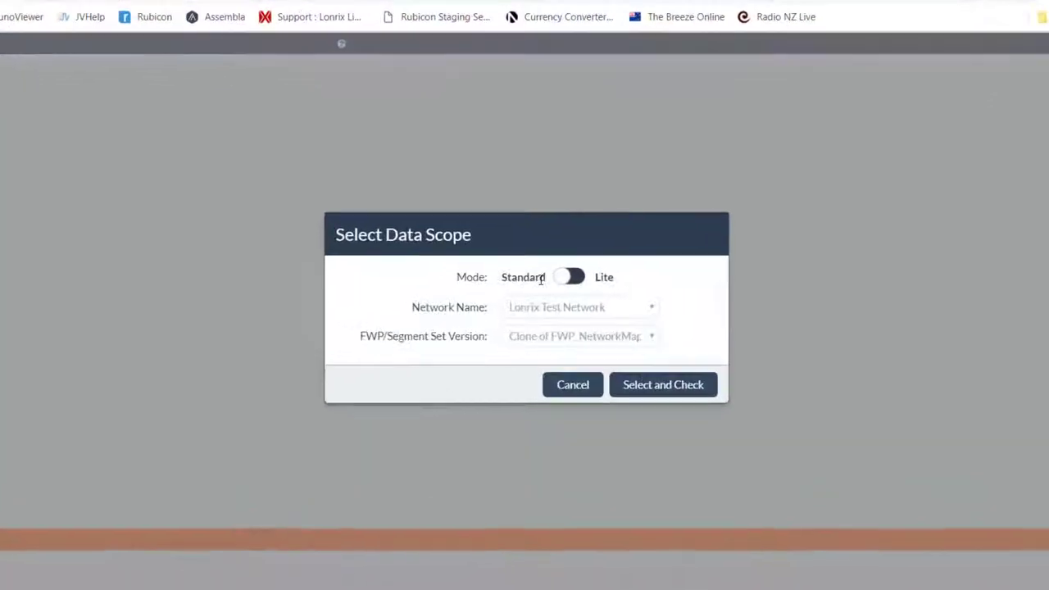
left_click(562, 309)
left_click(553, 343)
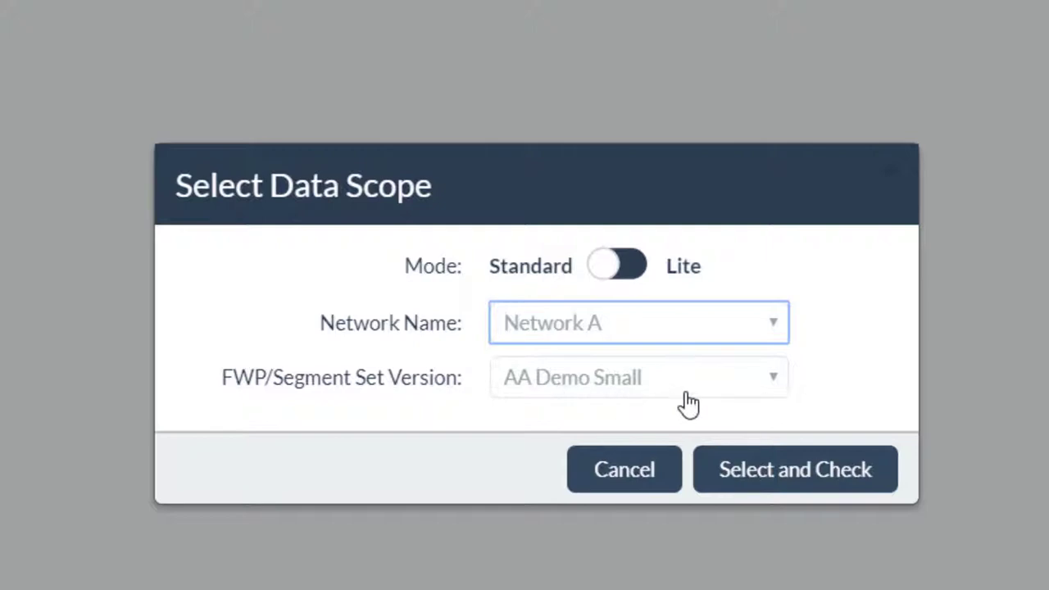
left_click(773, 473)
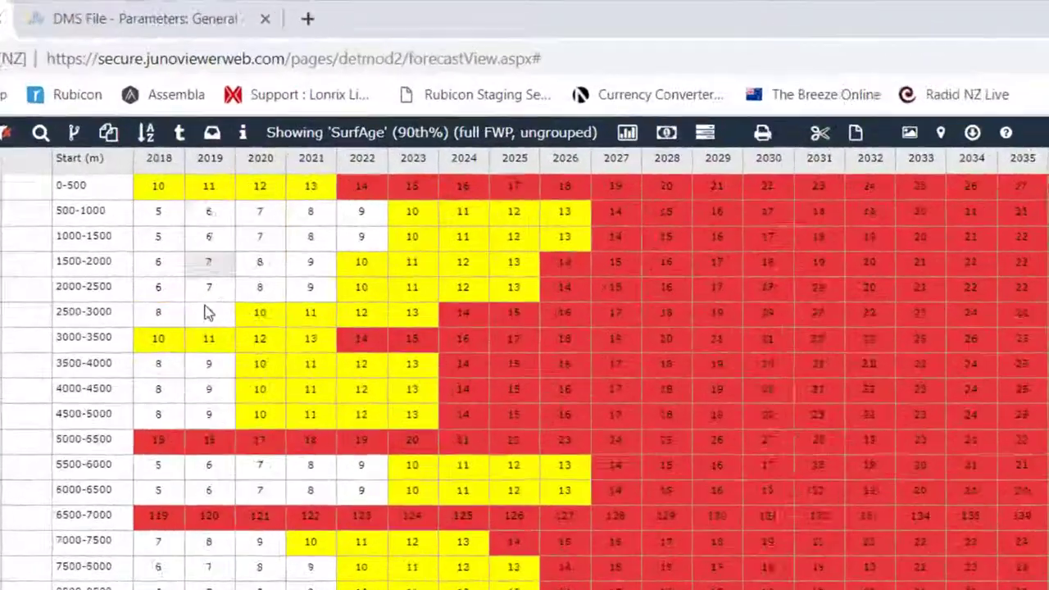
scroll(285, 188, "down", 5)
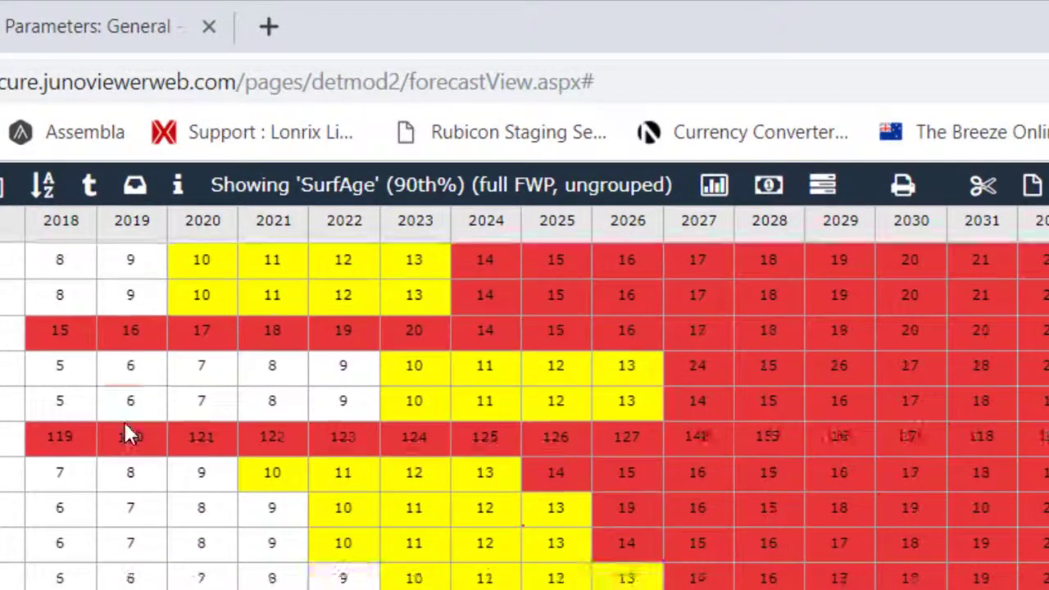
scroll(127, 434, "down", 8)
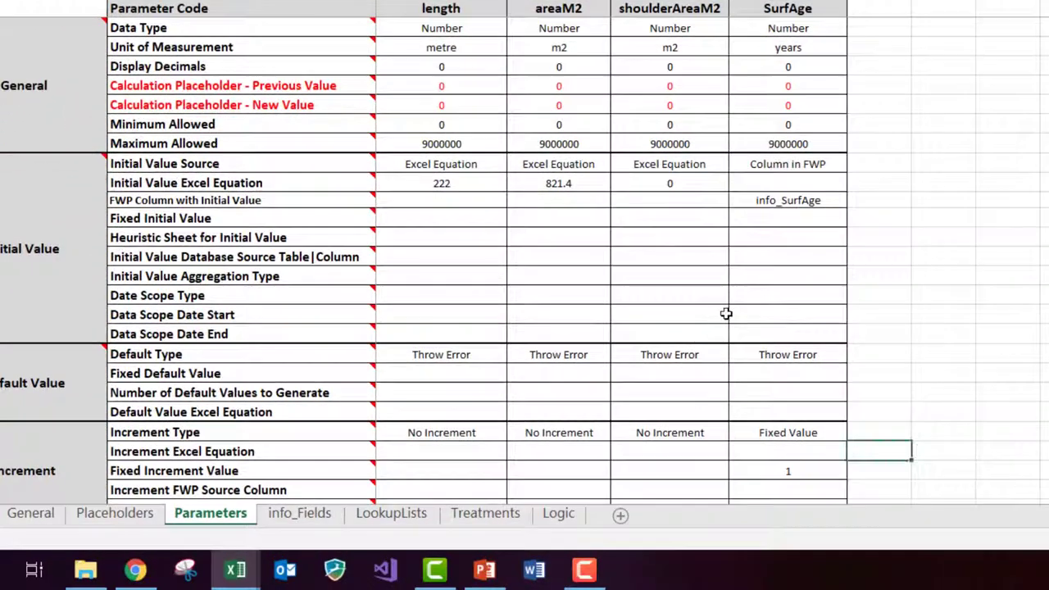
scroll(725, 312, "down", 2)
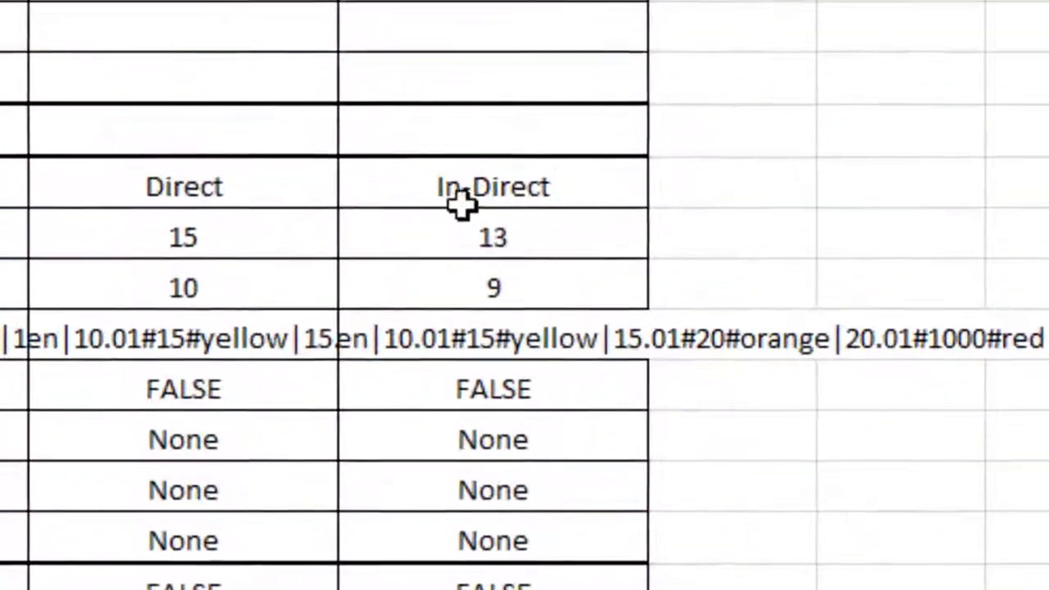
left_click(462, 202)
left_click(459, 238)
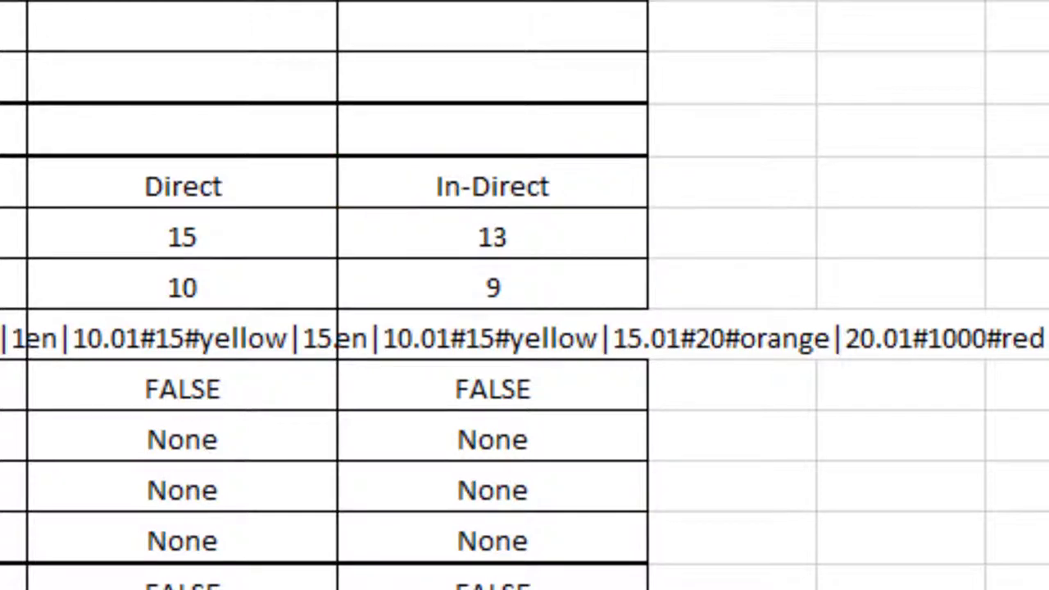
left_click(481, 292)
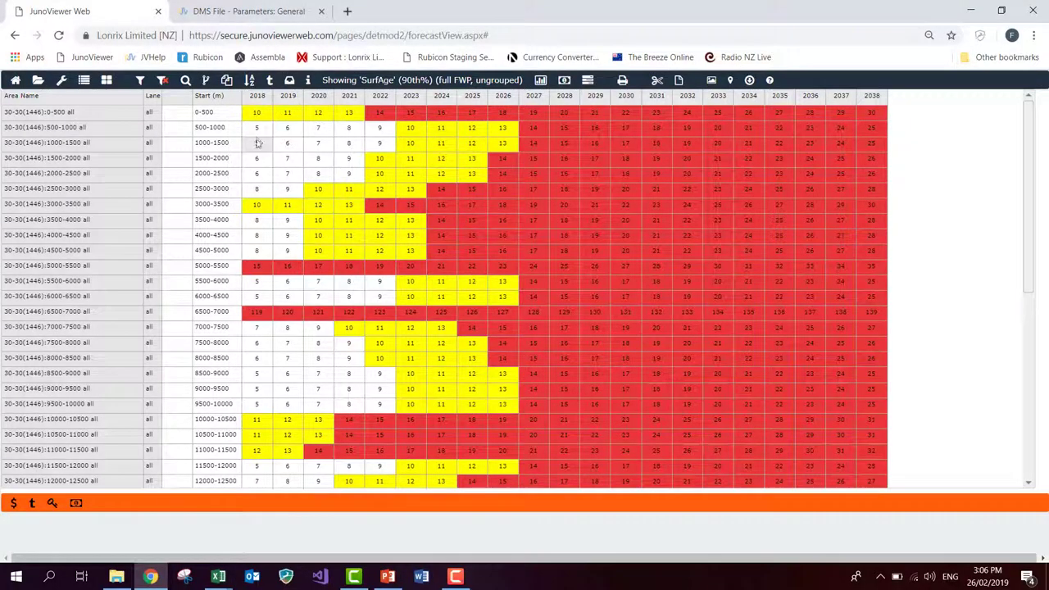
left_click(5, 130)
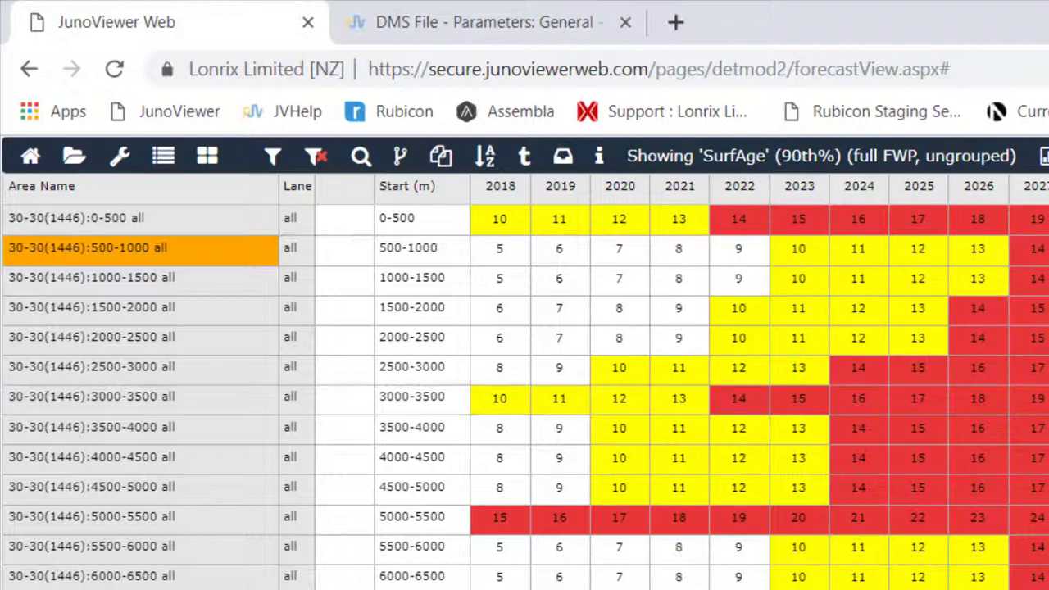
scroll(996, 516, "down", 2)
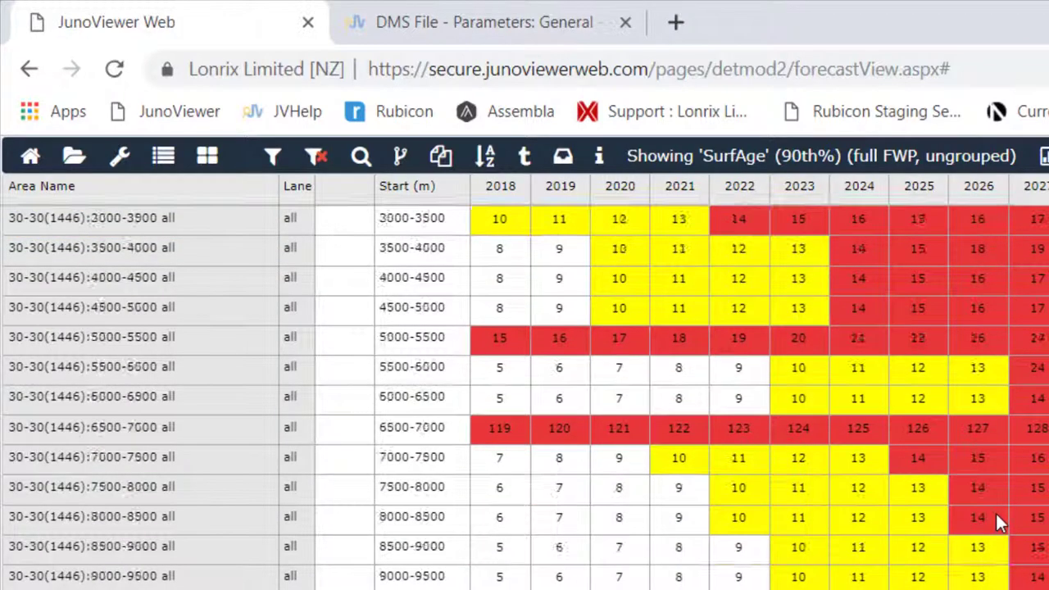
scroll(995, 512, "down", 4)
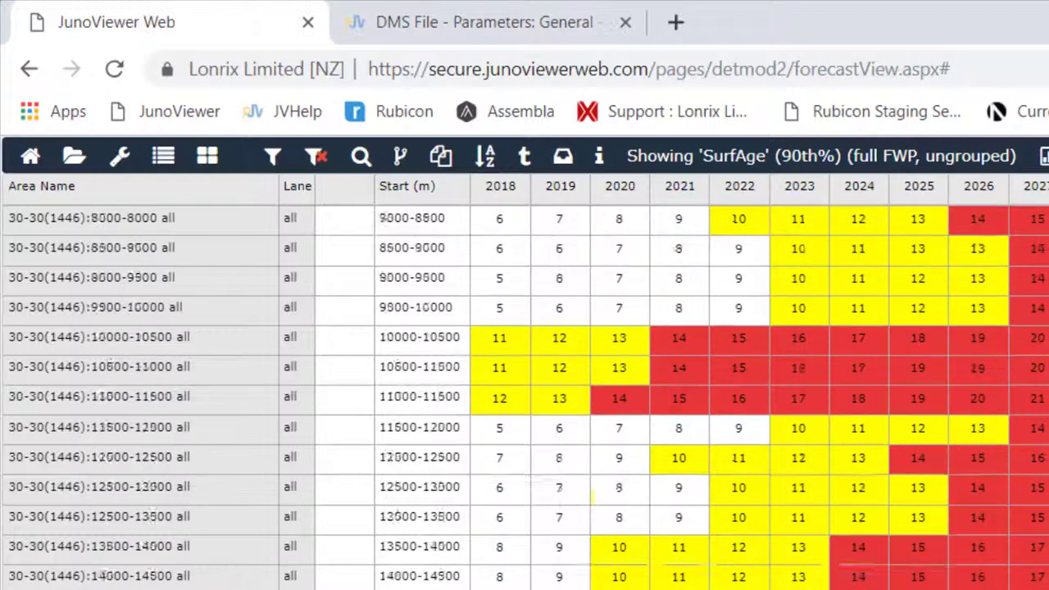
scroll(995, 513, "down", 2)
scroll(996, 513, "up", 3)
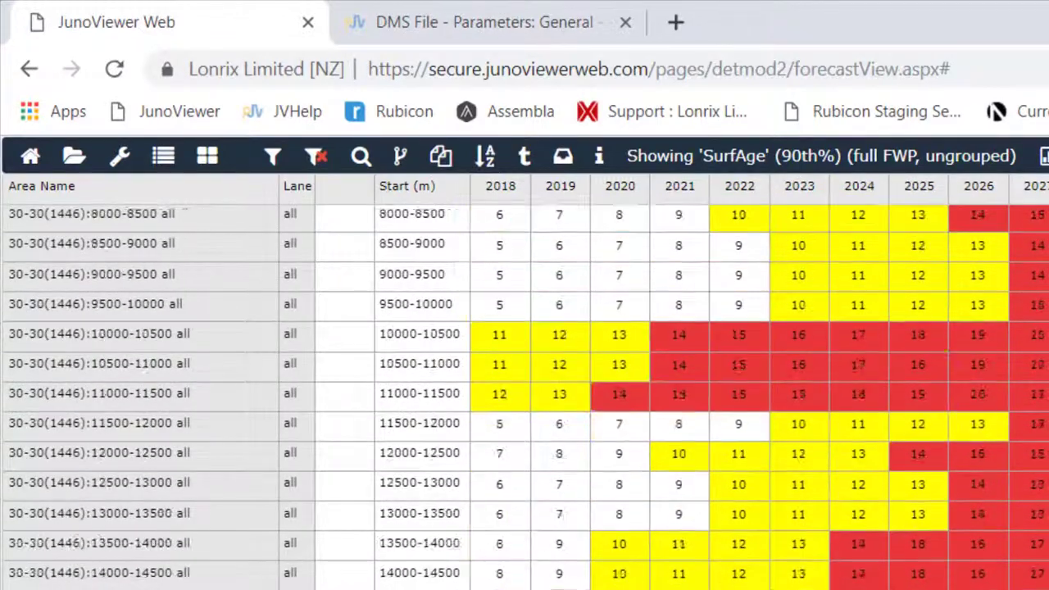
scroll(930, 573, "up", 5)
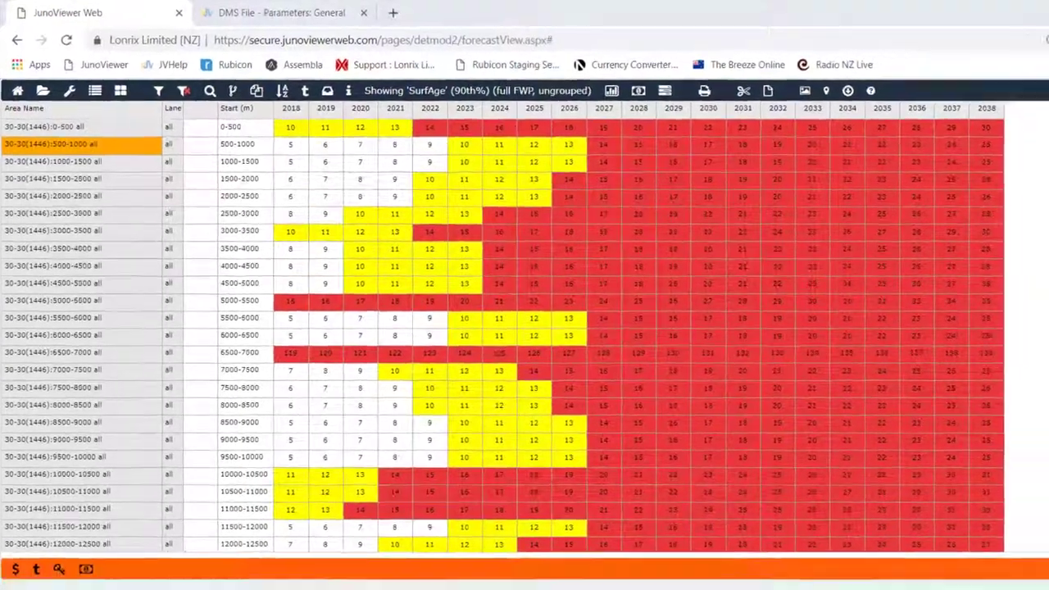
mouse_move(218, 576)
left_click(170, 541)
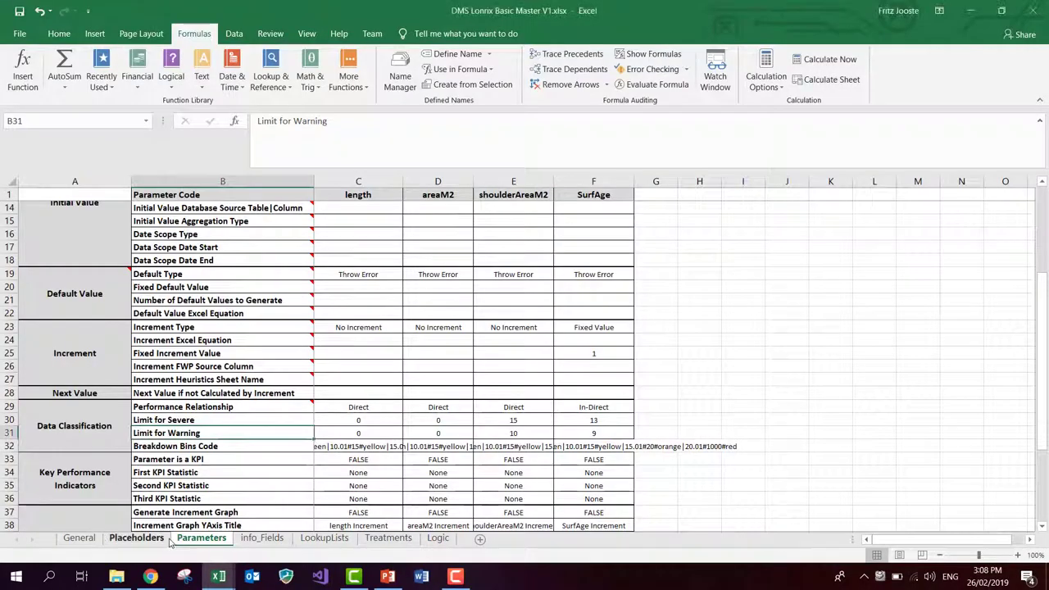
left_click(737, 297)
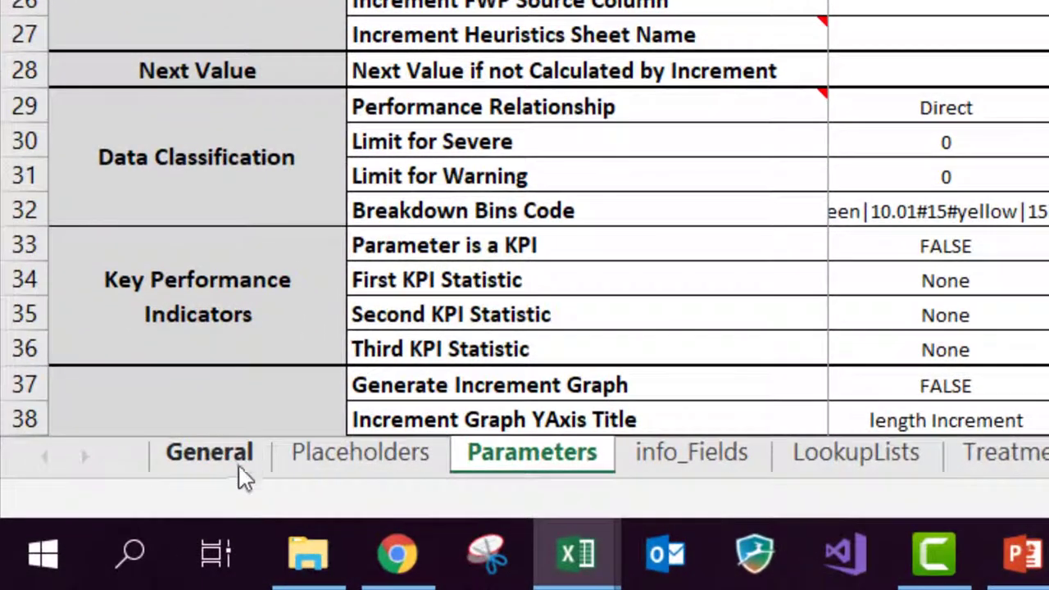
left_click(206, 461)
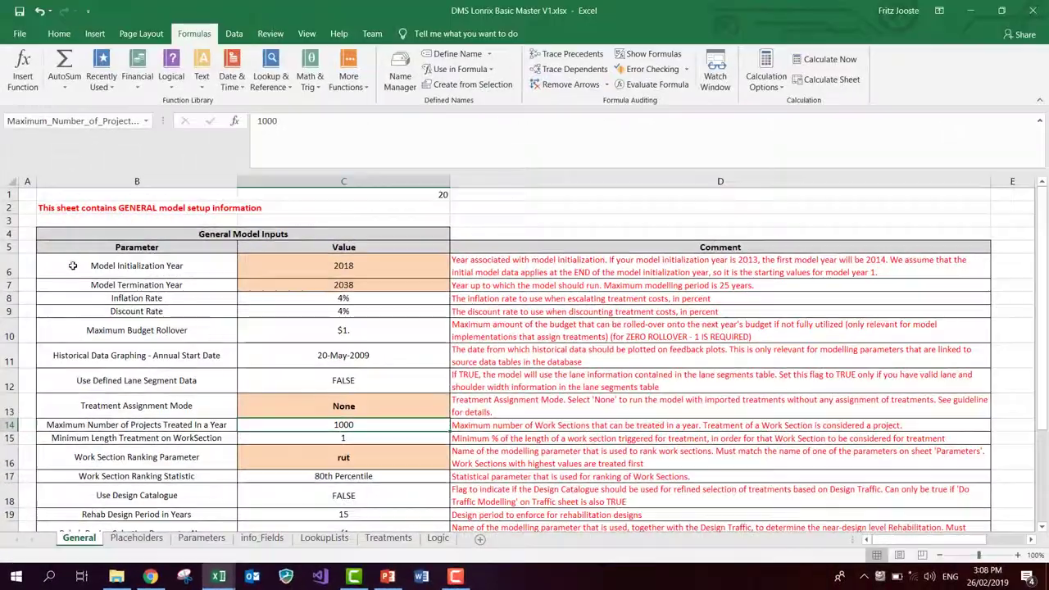
left_click(338, 266)
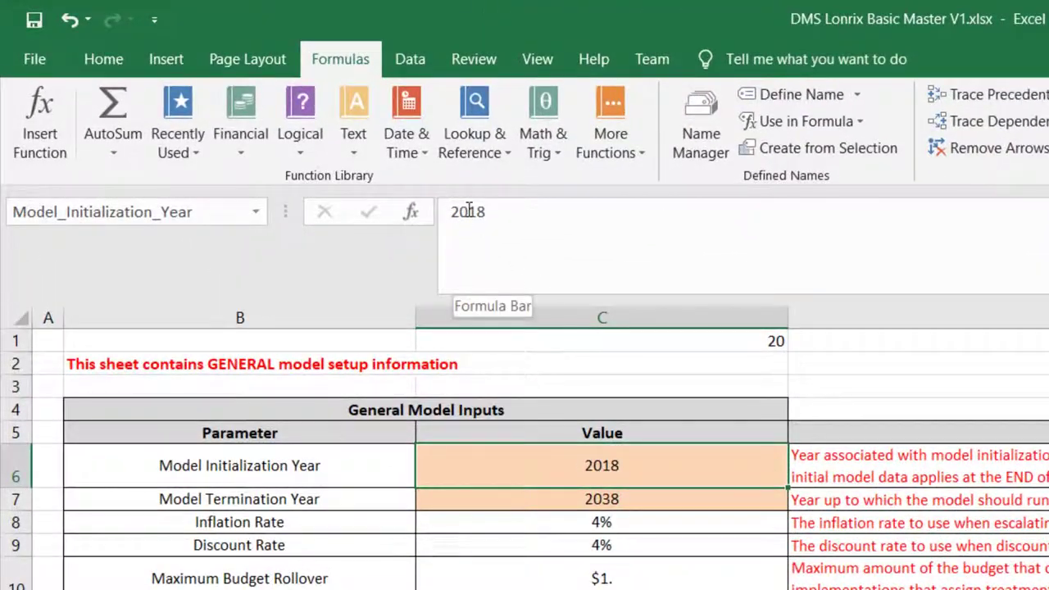
left_click(247, 500)
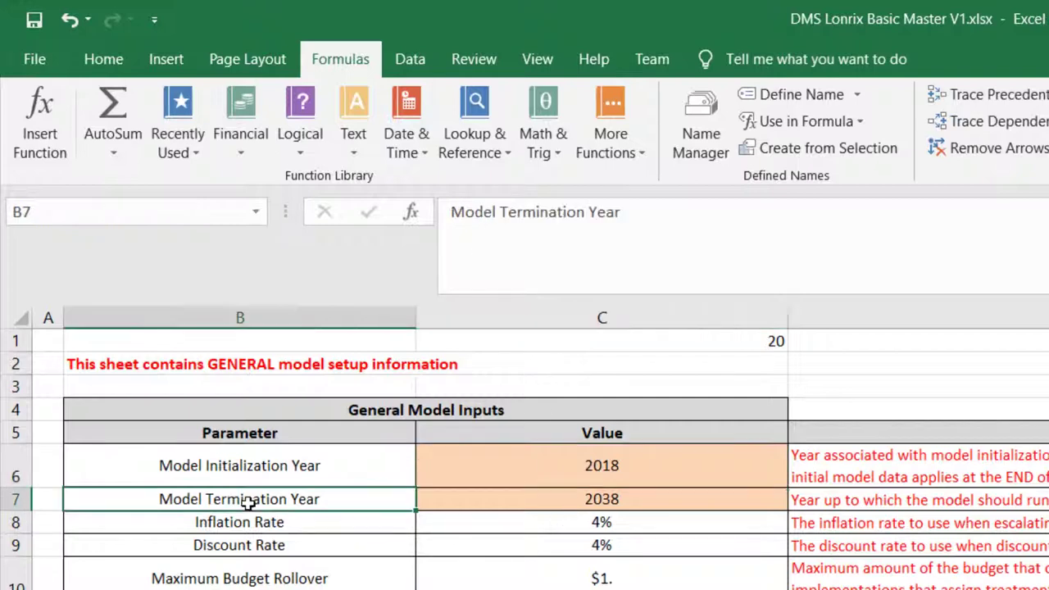
left_click(566, 501)
left_click(567, 461)
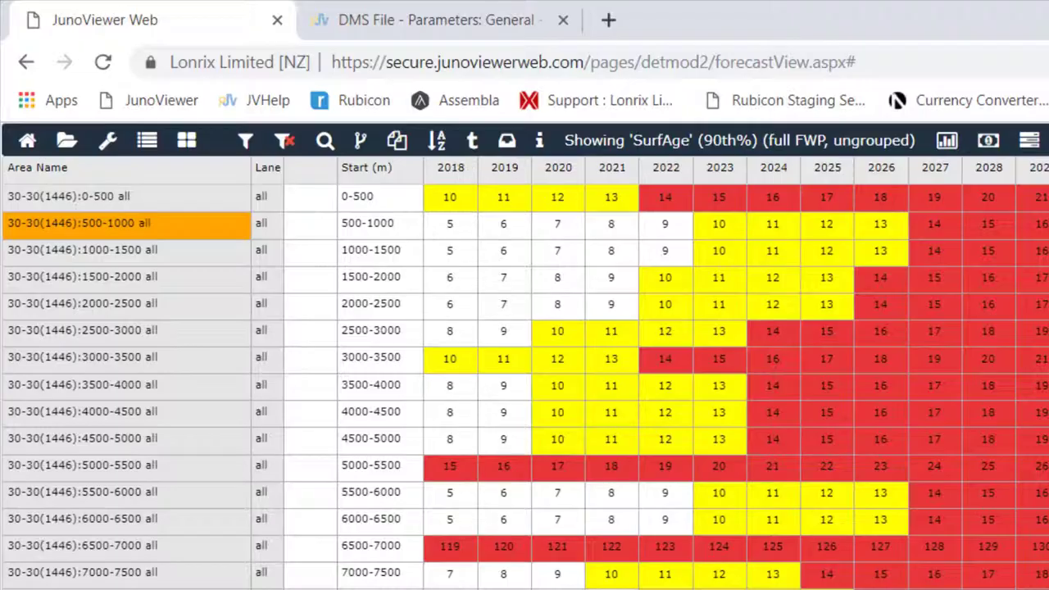
key("alt+Tab")
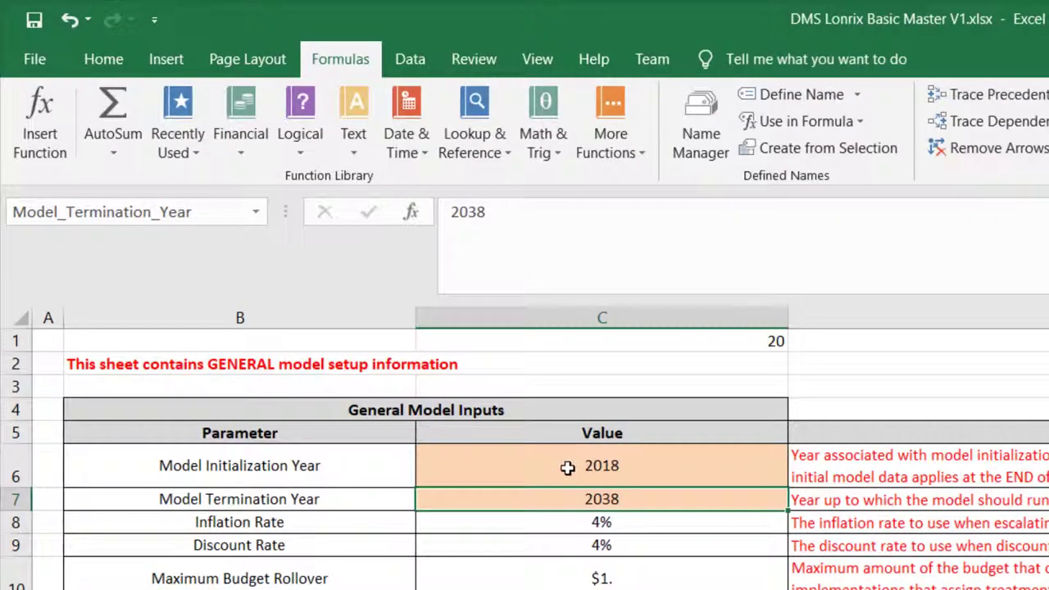
- Set Model Initialization Year to 2019 and Model Termination Year to 2029
left_click(567, 467)
type("2019\\")
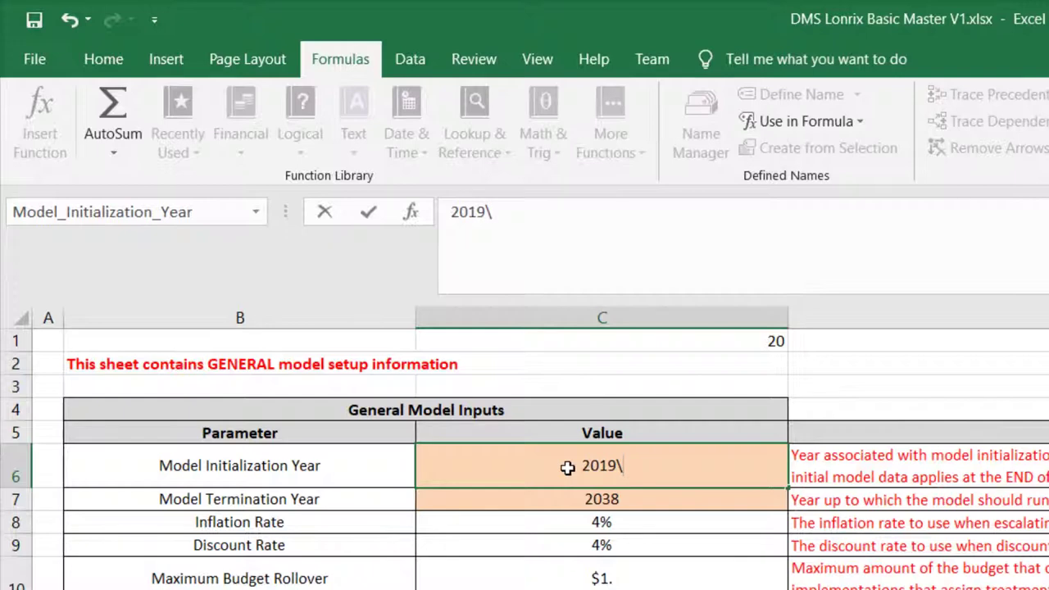
key("BackSpace")
key("Return")
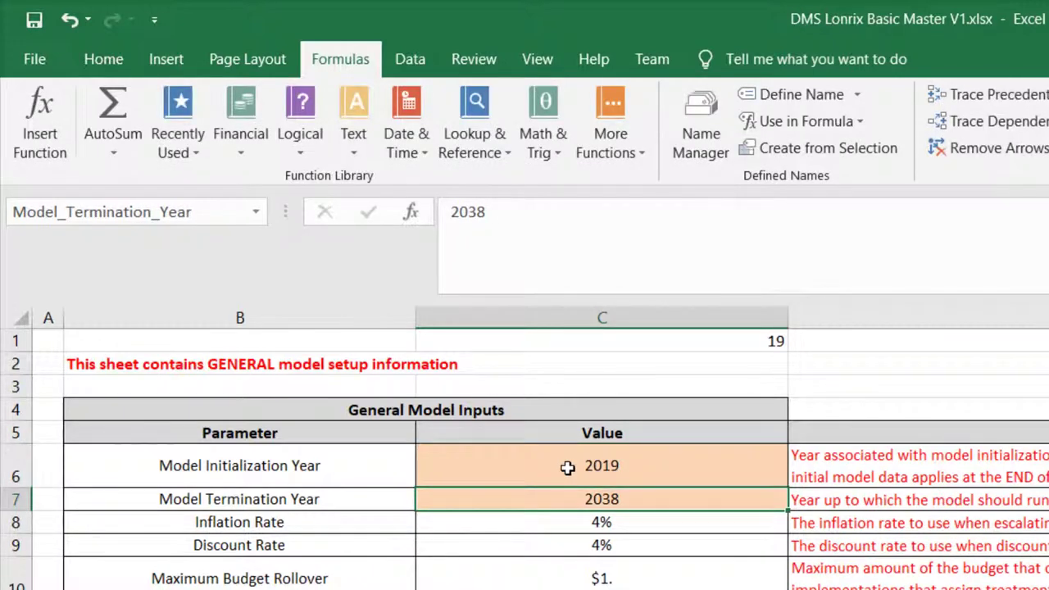
type("2029")
key("Return")
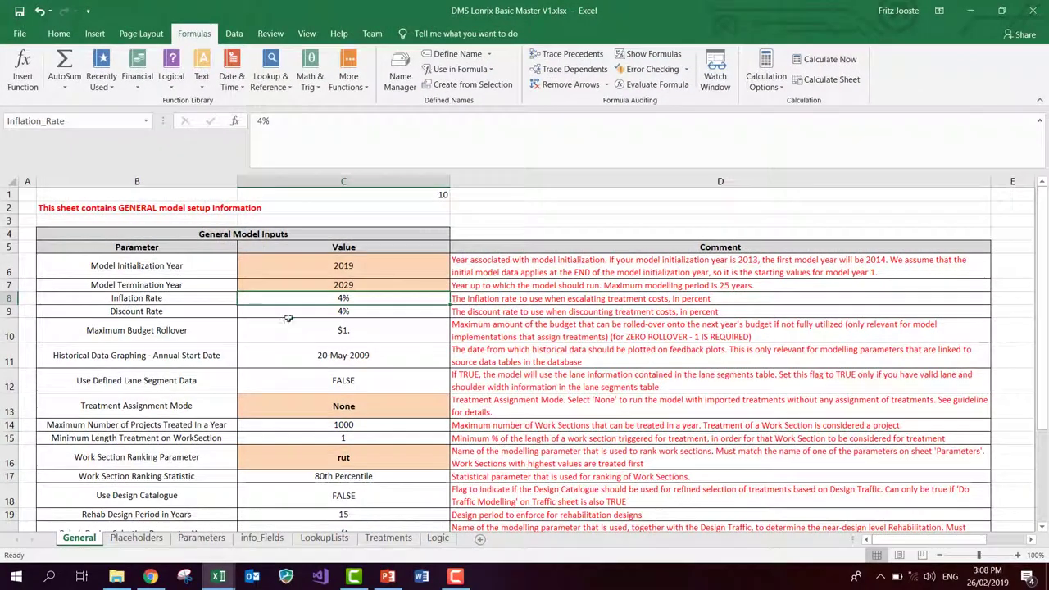
- Double-check the updated year values and save the workbook
scroll(288, 318, "down", 5)
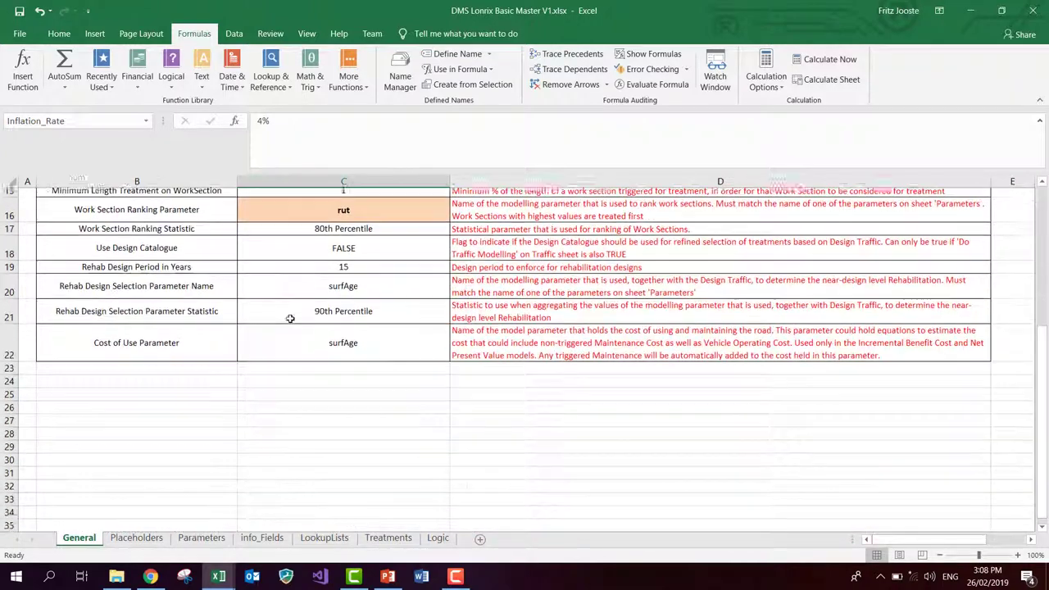
scroll(305, 293, "up", 5)
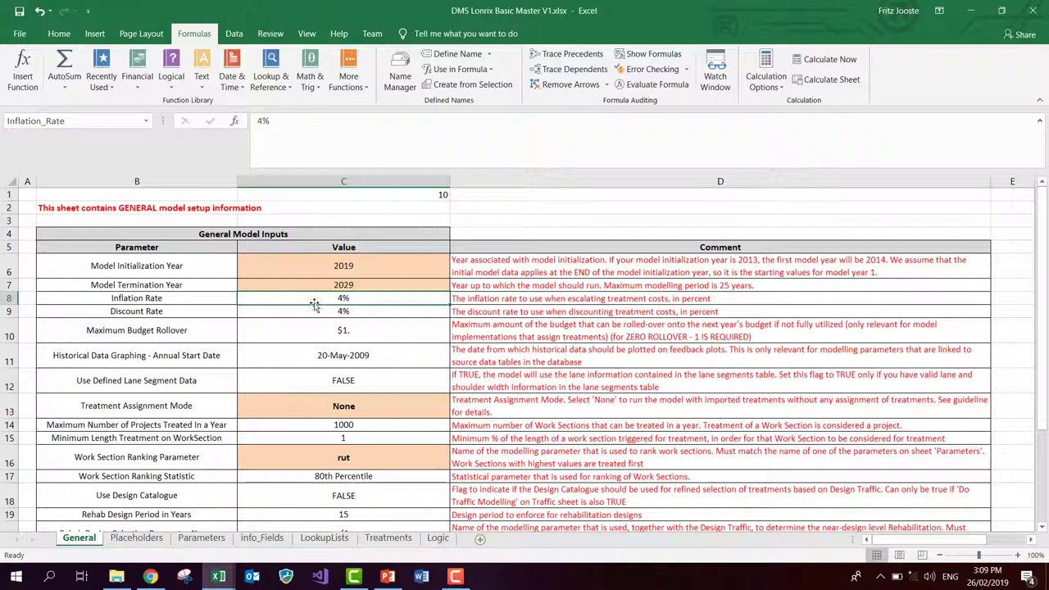
left_click(297, 266)
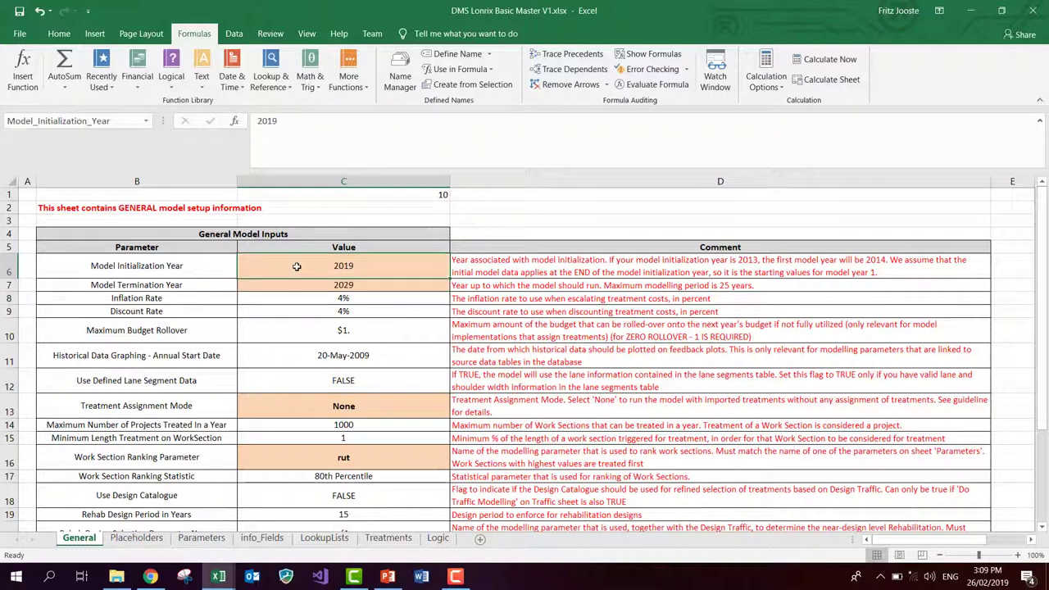
left_click(297, 312)
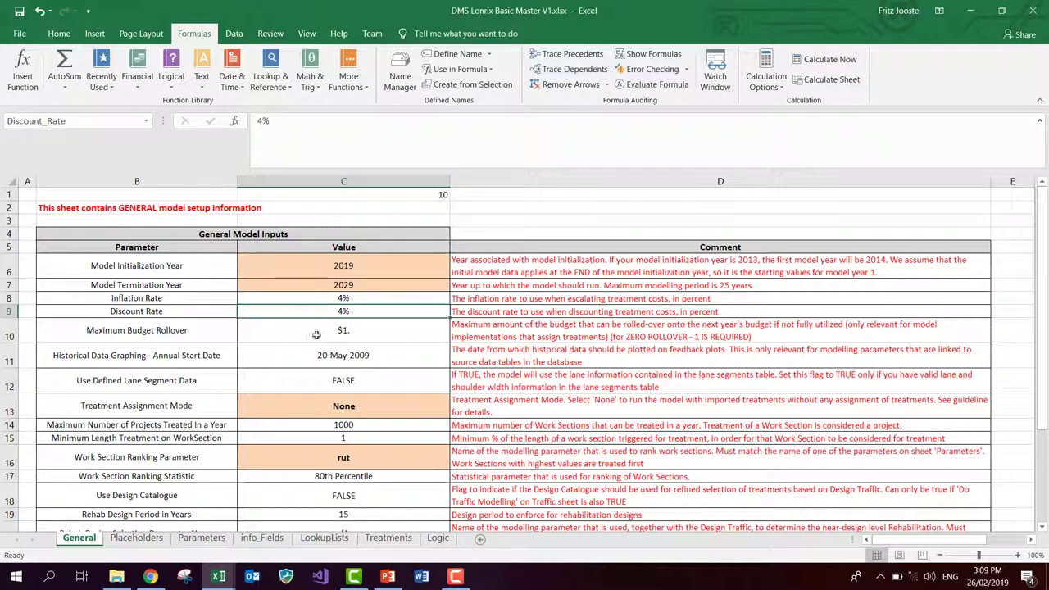
left_click(306, 260)
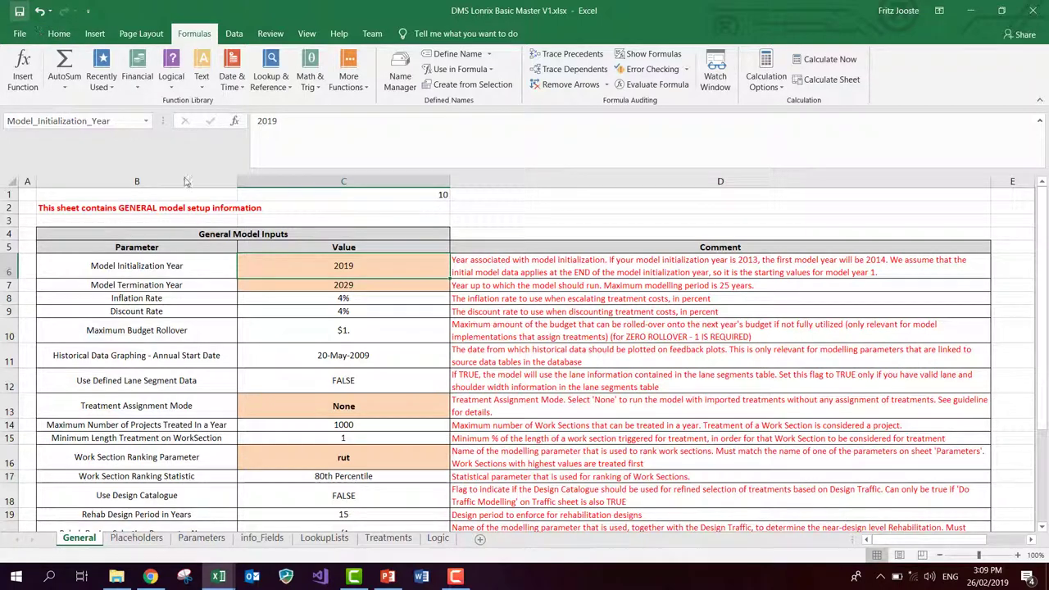
left_click(20, 11)
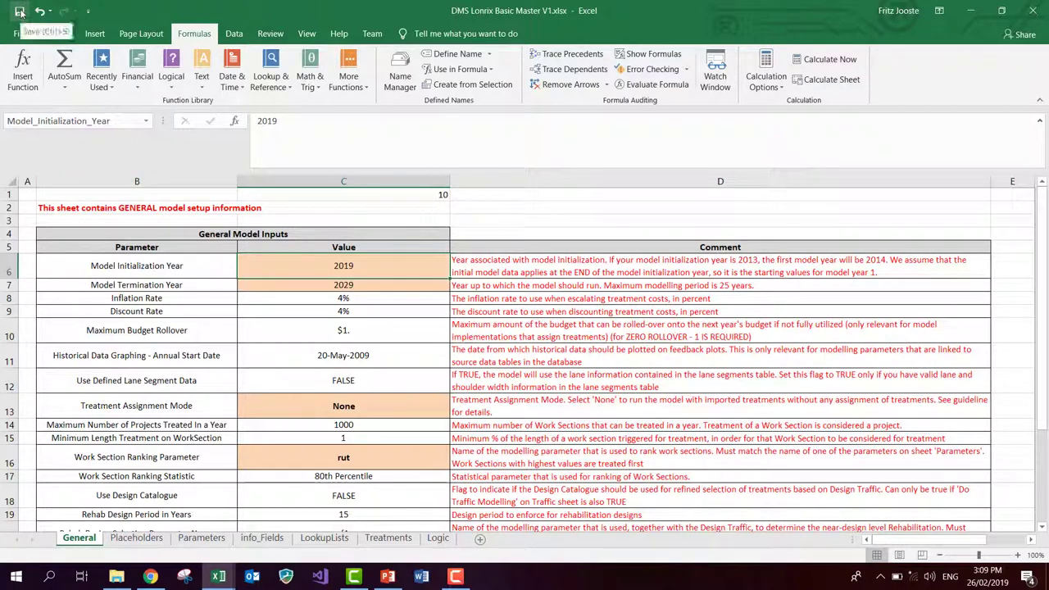
- Re-upload DMS Lonrix Basic Master V1.xlsx on the Forecast Models page
left_click(151, 576)
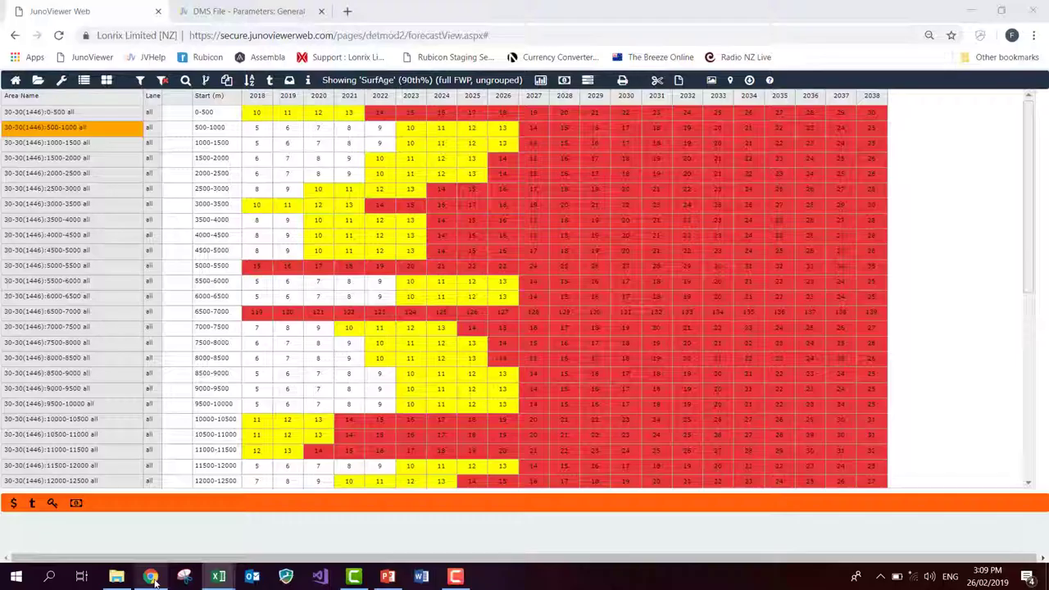
left_click(15, 80)
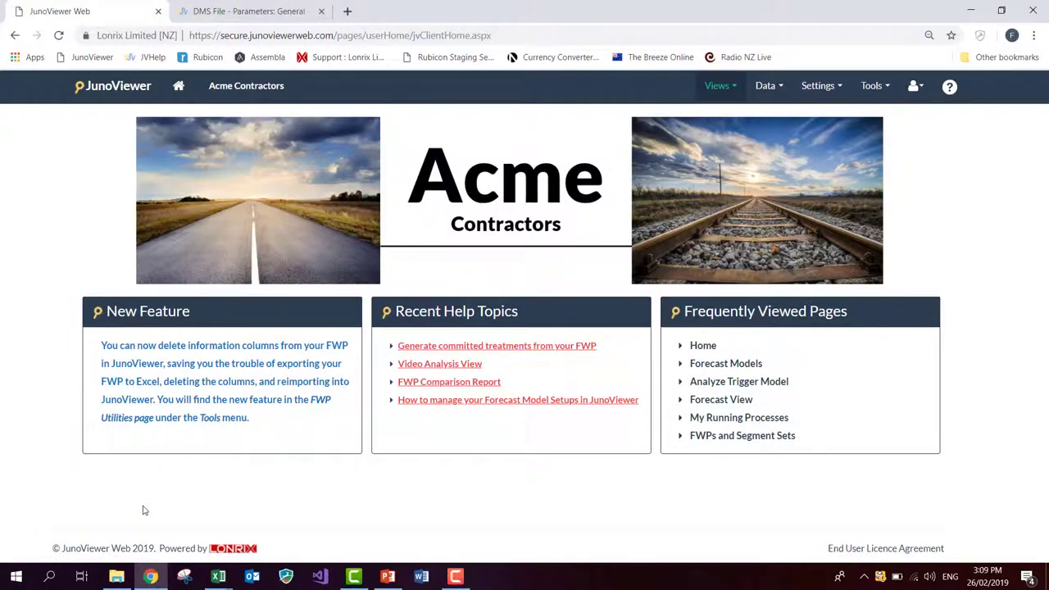
left_click(818, 86)
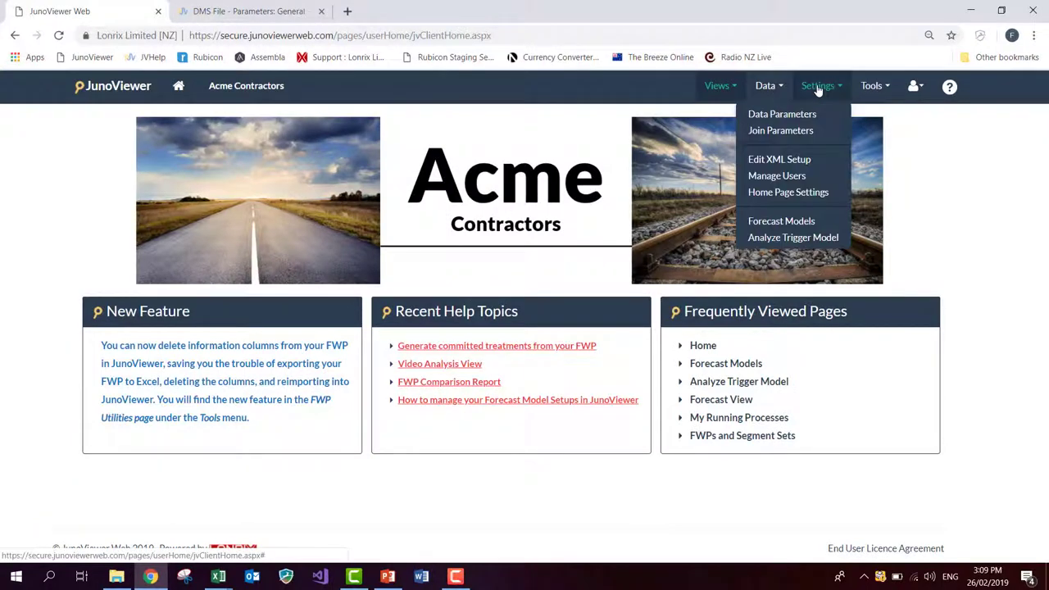
left_click(778, 221)
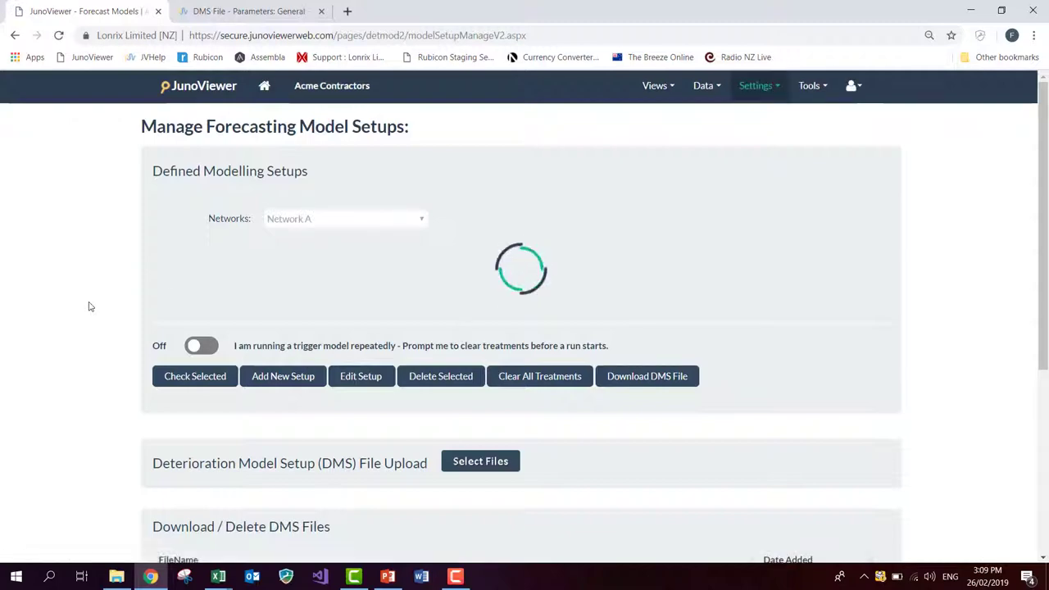
scroll(90, 305, "down", 3)
left_click(480, 271)
left_click(350, 142)
double_click(351, 143)
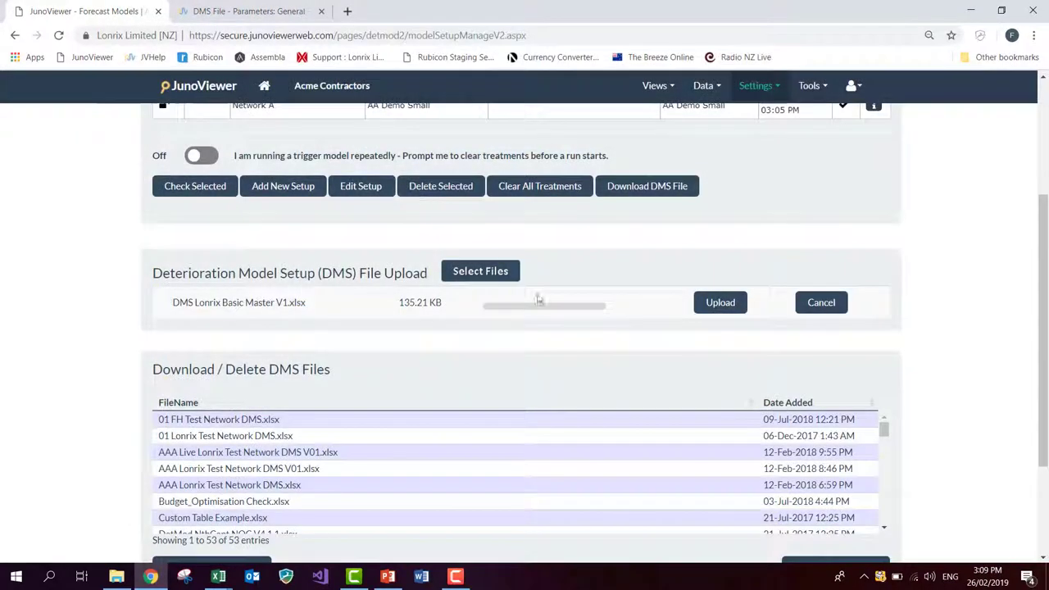
left_click(718, 302)
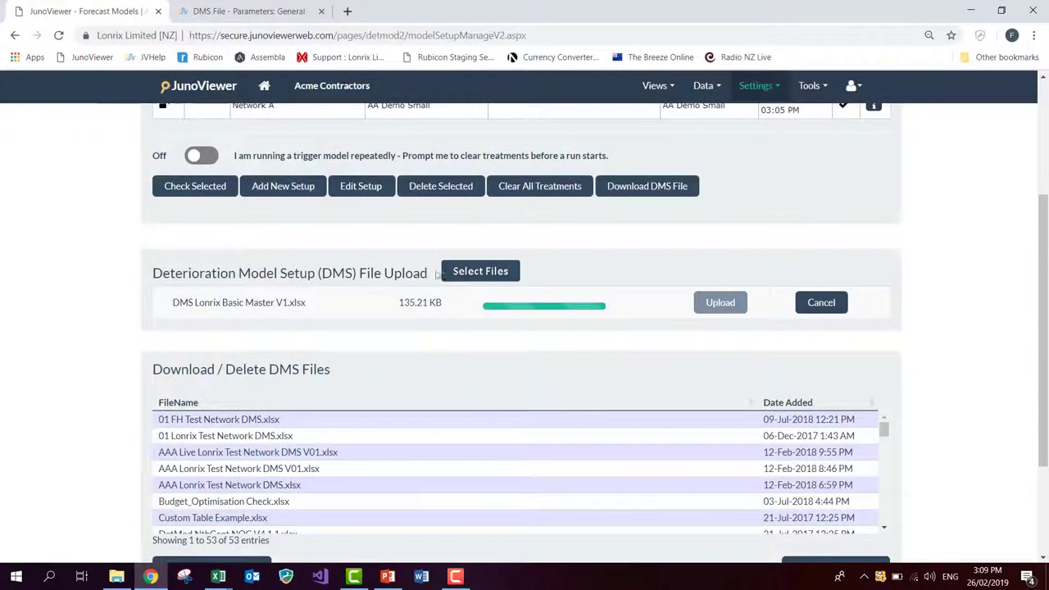
- Check the AA Demo Small setup and rerun its forecast
scroll(234, 234, "up", 3)
left_click(297, 315)
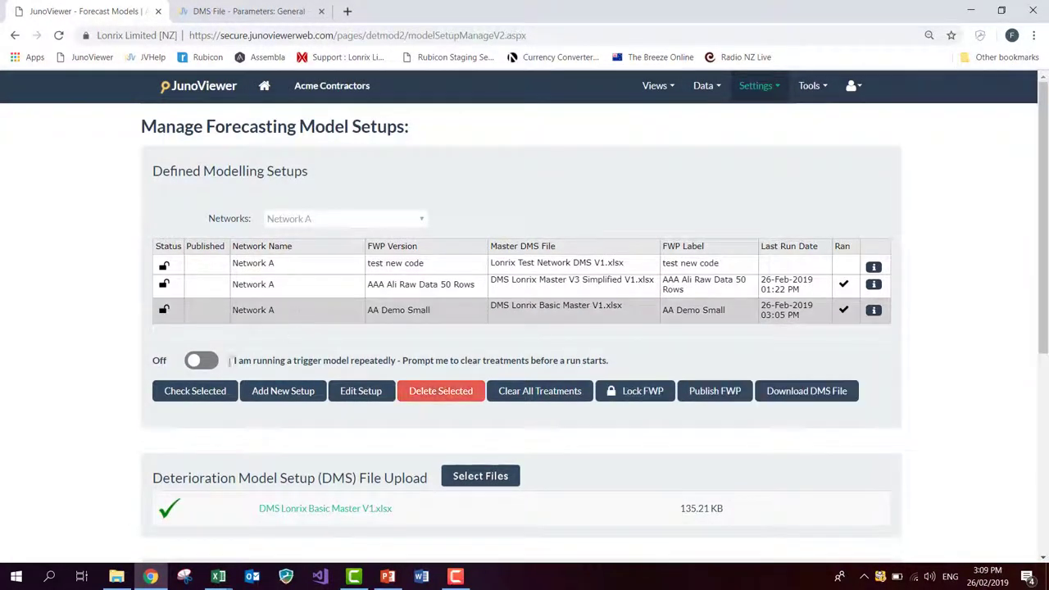
left_click(195, 391)
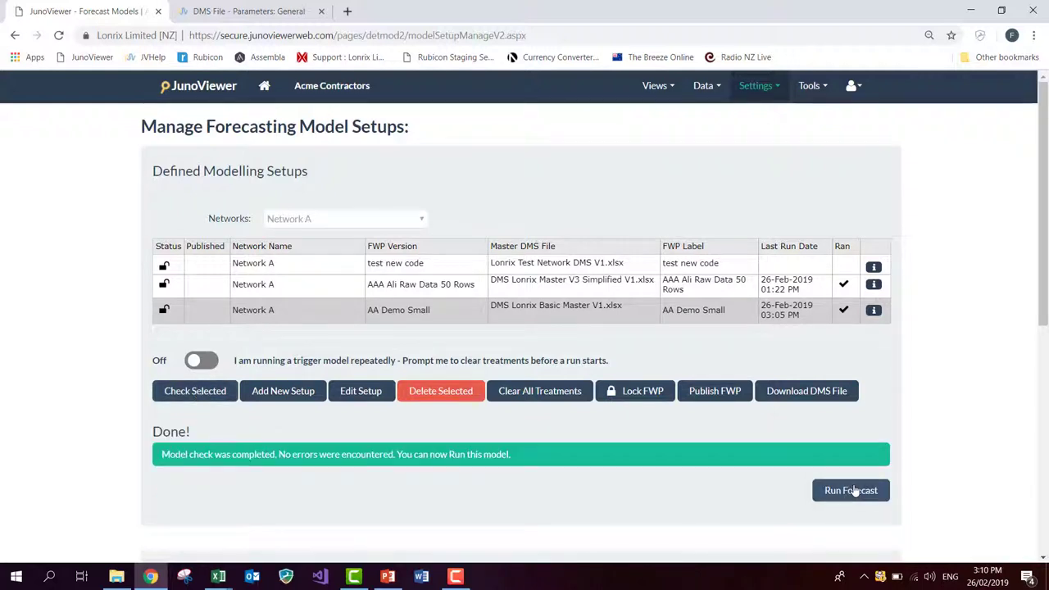
left_click(851, 490)
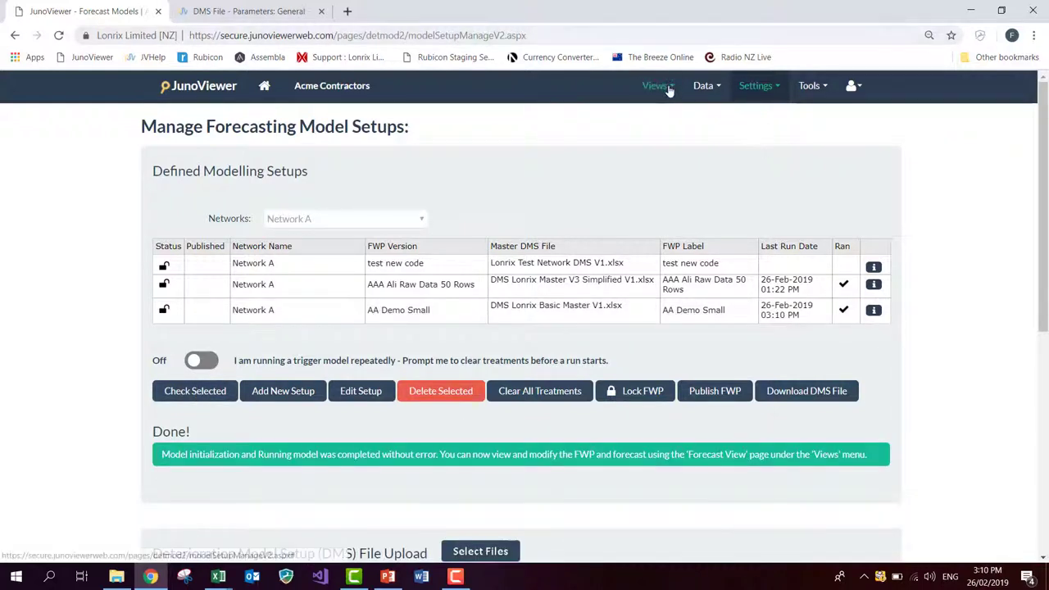
- Open the Forecast View with Network A as the data scope
left_click(655, 85)
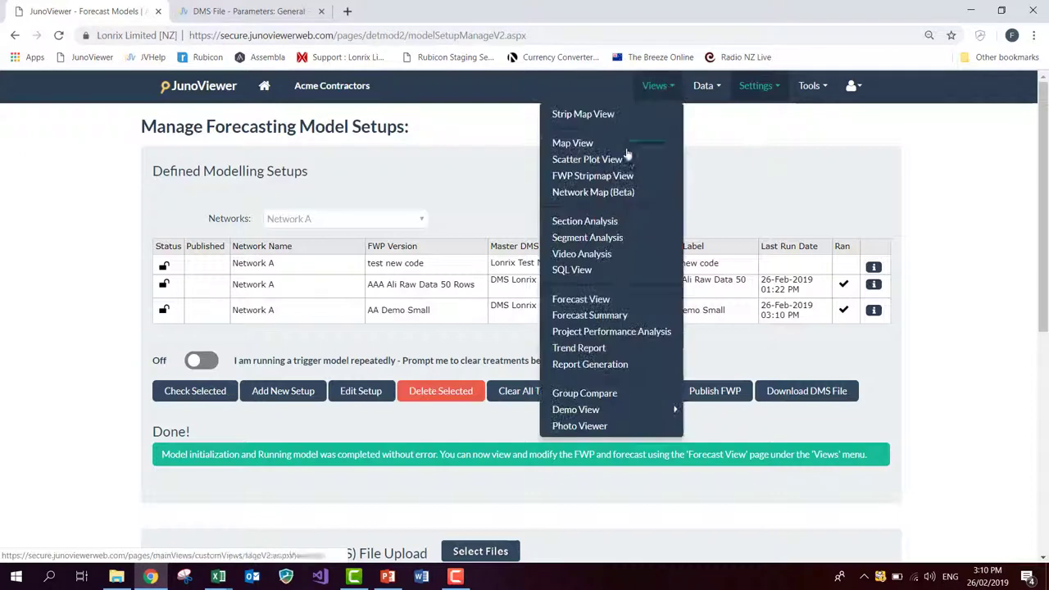
left_click(594, 301)
left_click(624, 312)
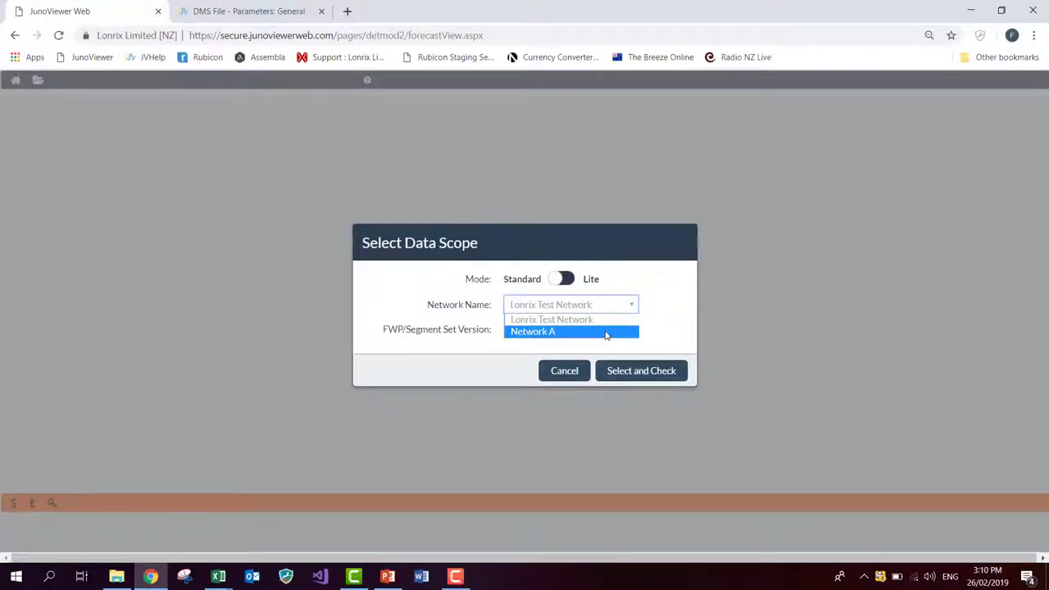
left_click(606, 332)
left_click(638, 371)
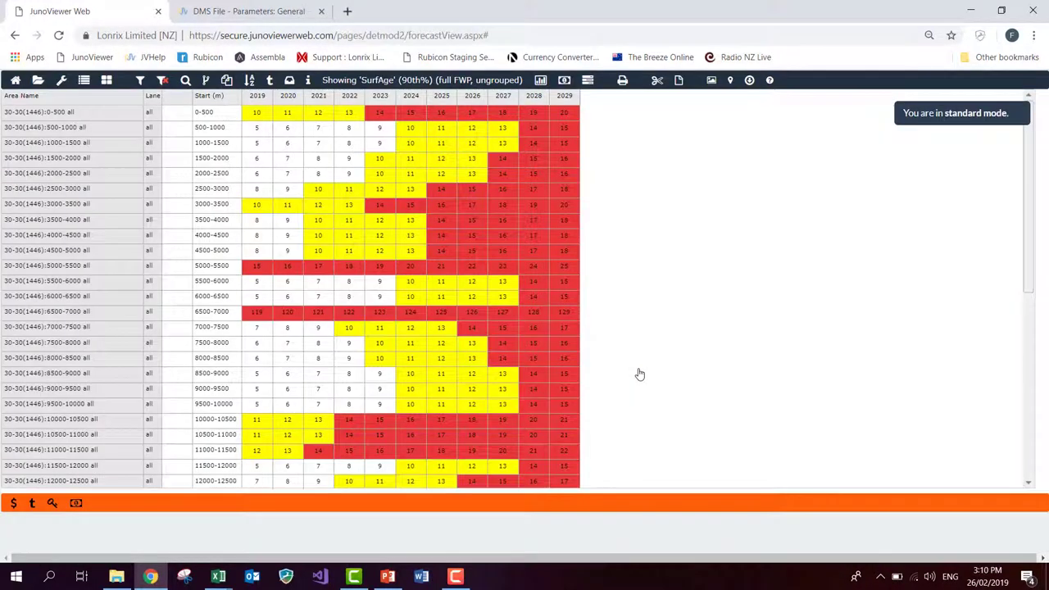